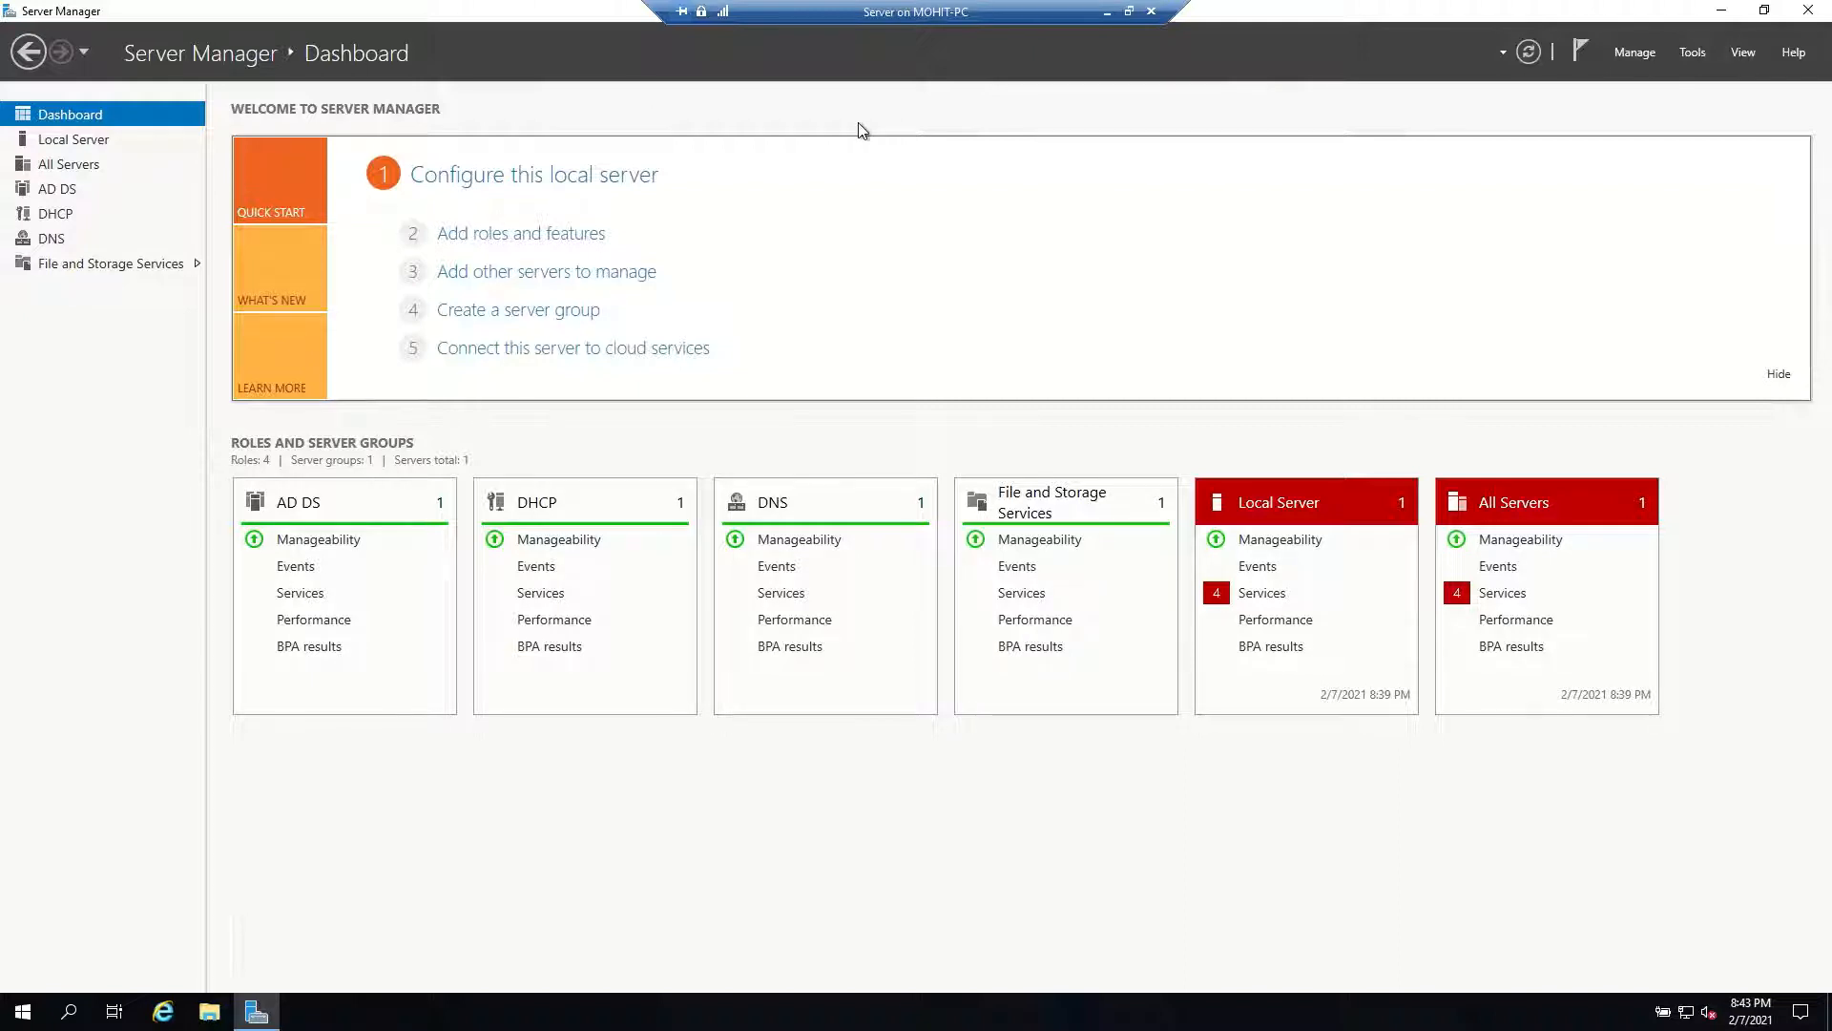
Step: Start adding roles and features with a role-based or feature-based installation on SERVER.TECHSUPPORT.COM, proceeding to the server roles selection
{"action": "left_click", "coordinate": [1641, 55]}
{"action": "left_click", "coordinate": [1654, 77]}
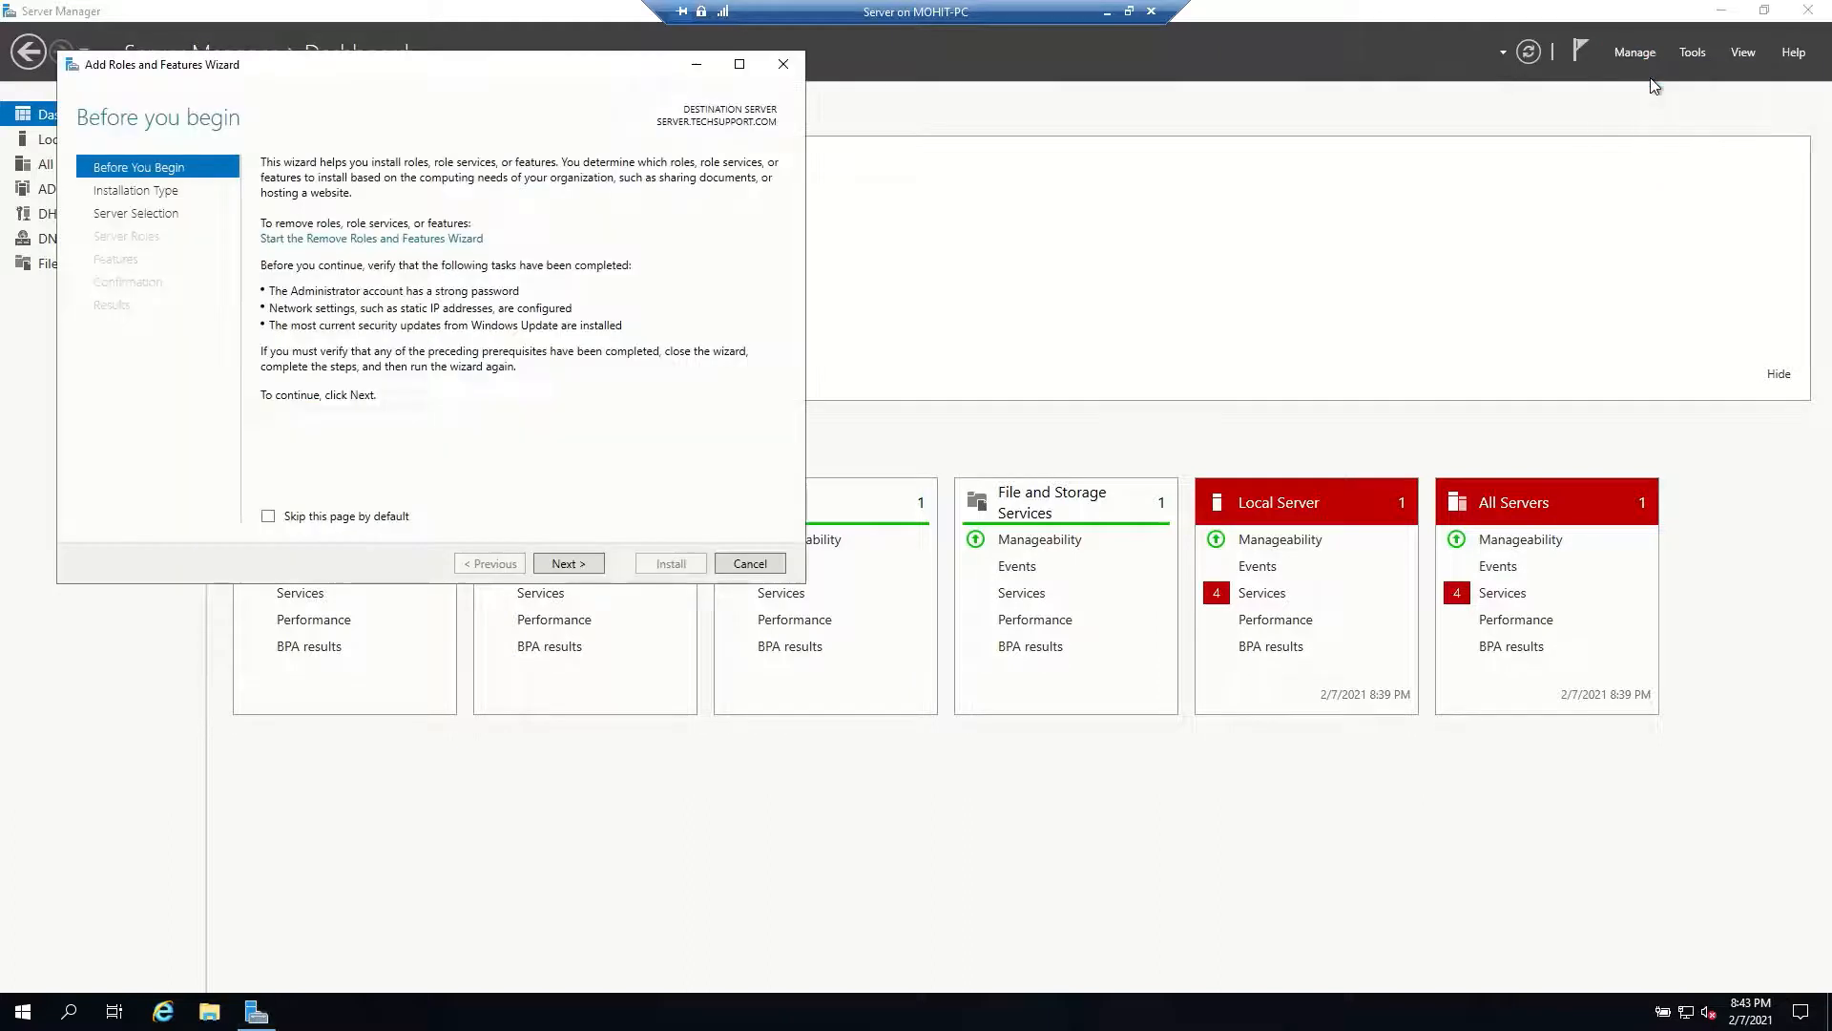
{"action": "left_click", "coordinate": [569, 565]}
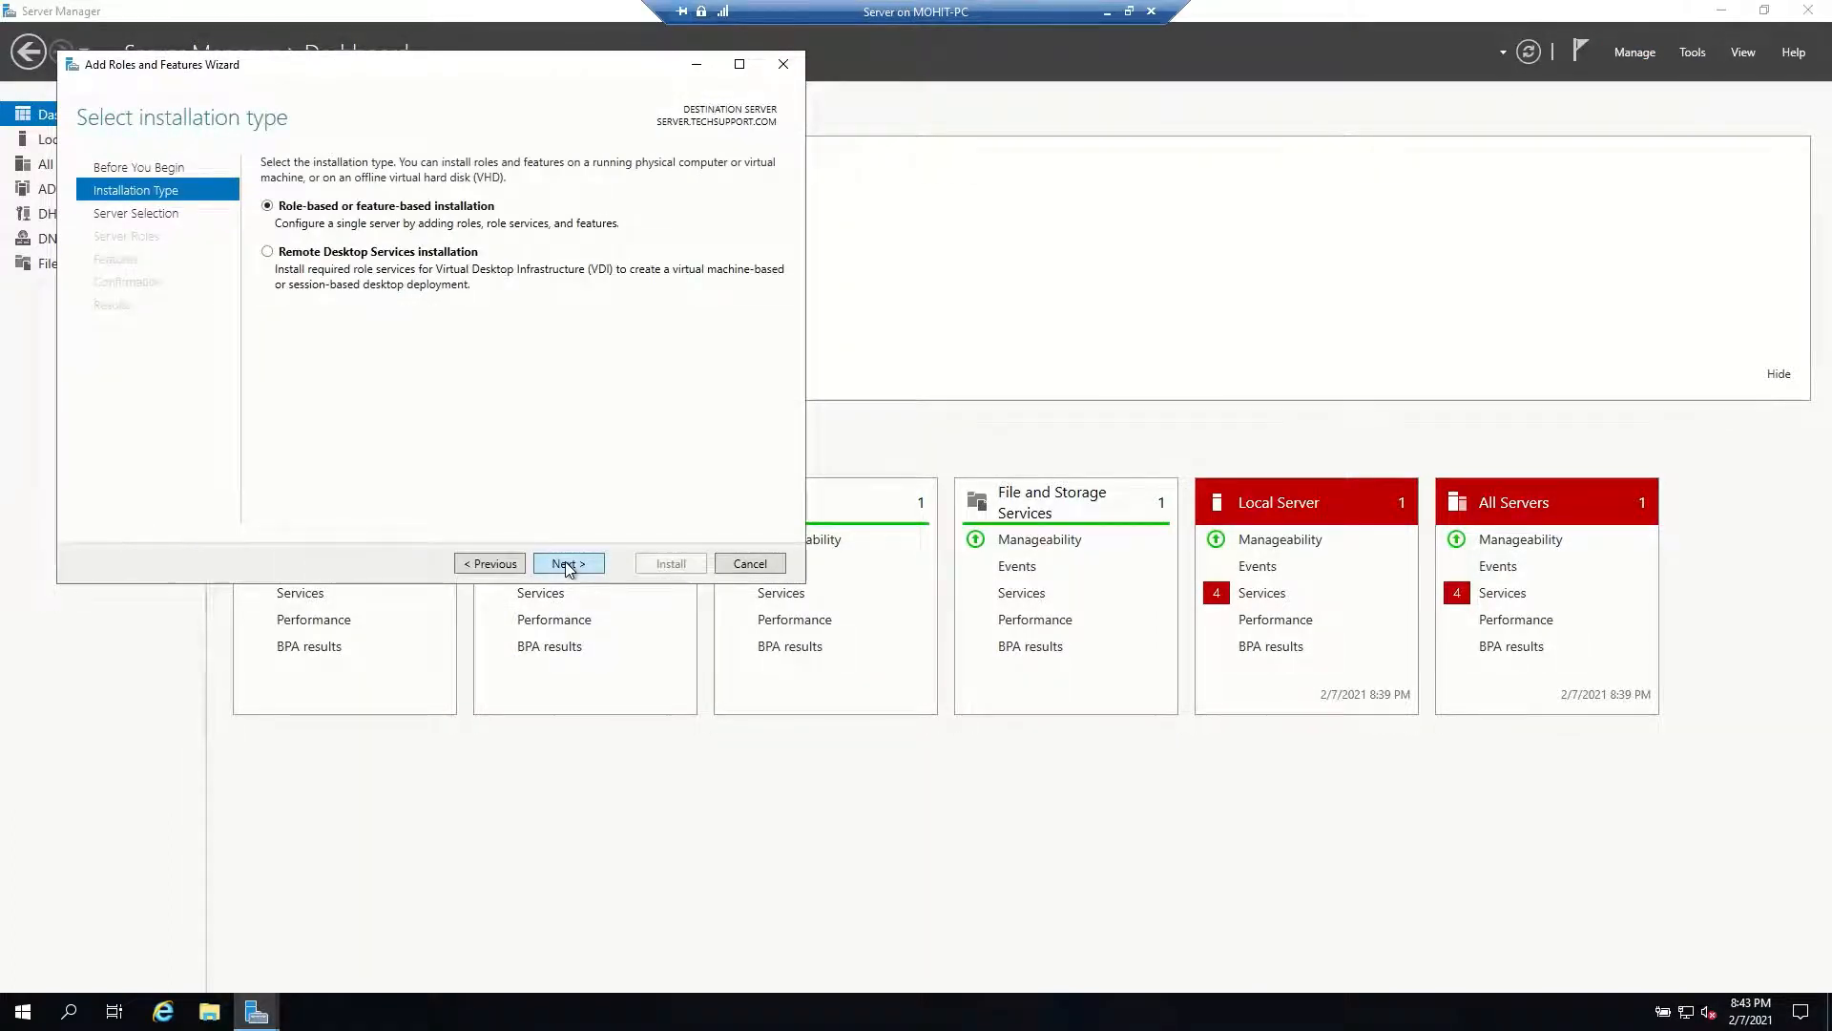
{"action": "left_click", "coordinate": [569, 565]}
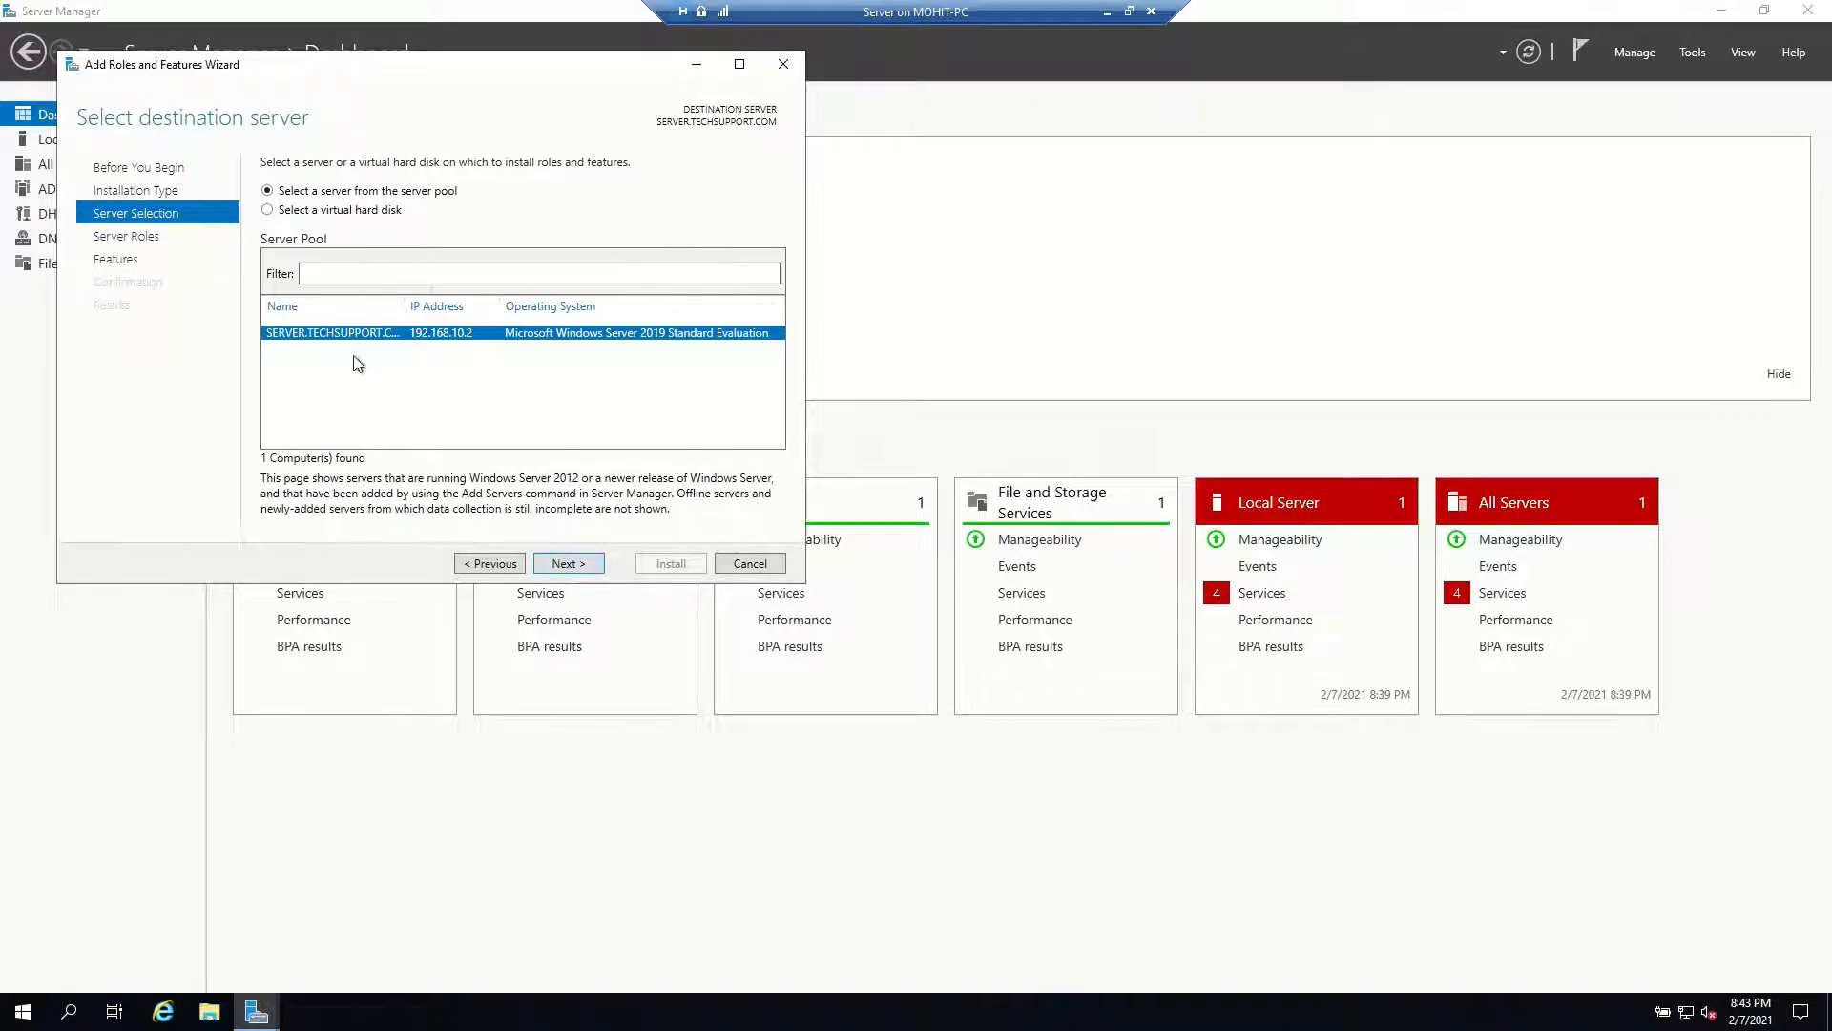
{"action": "left_click", "coordinate": [563, 561]}
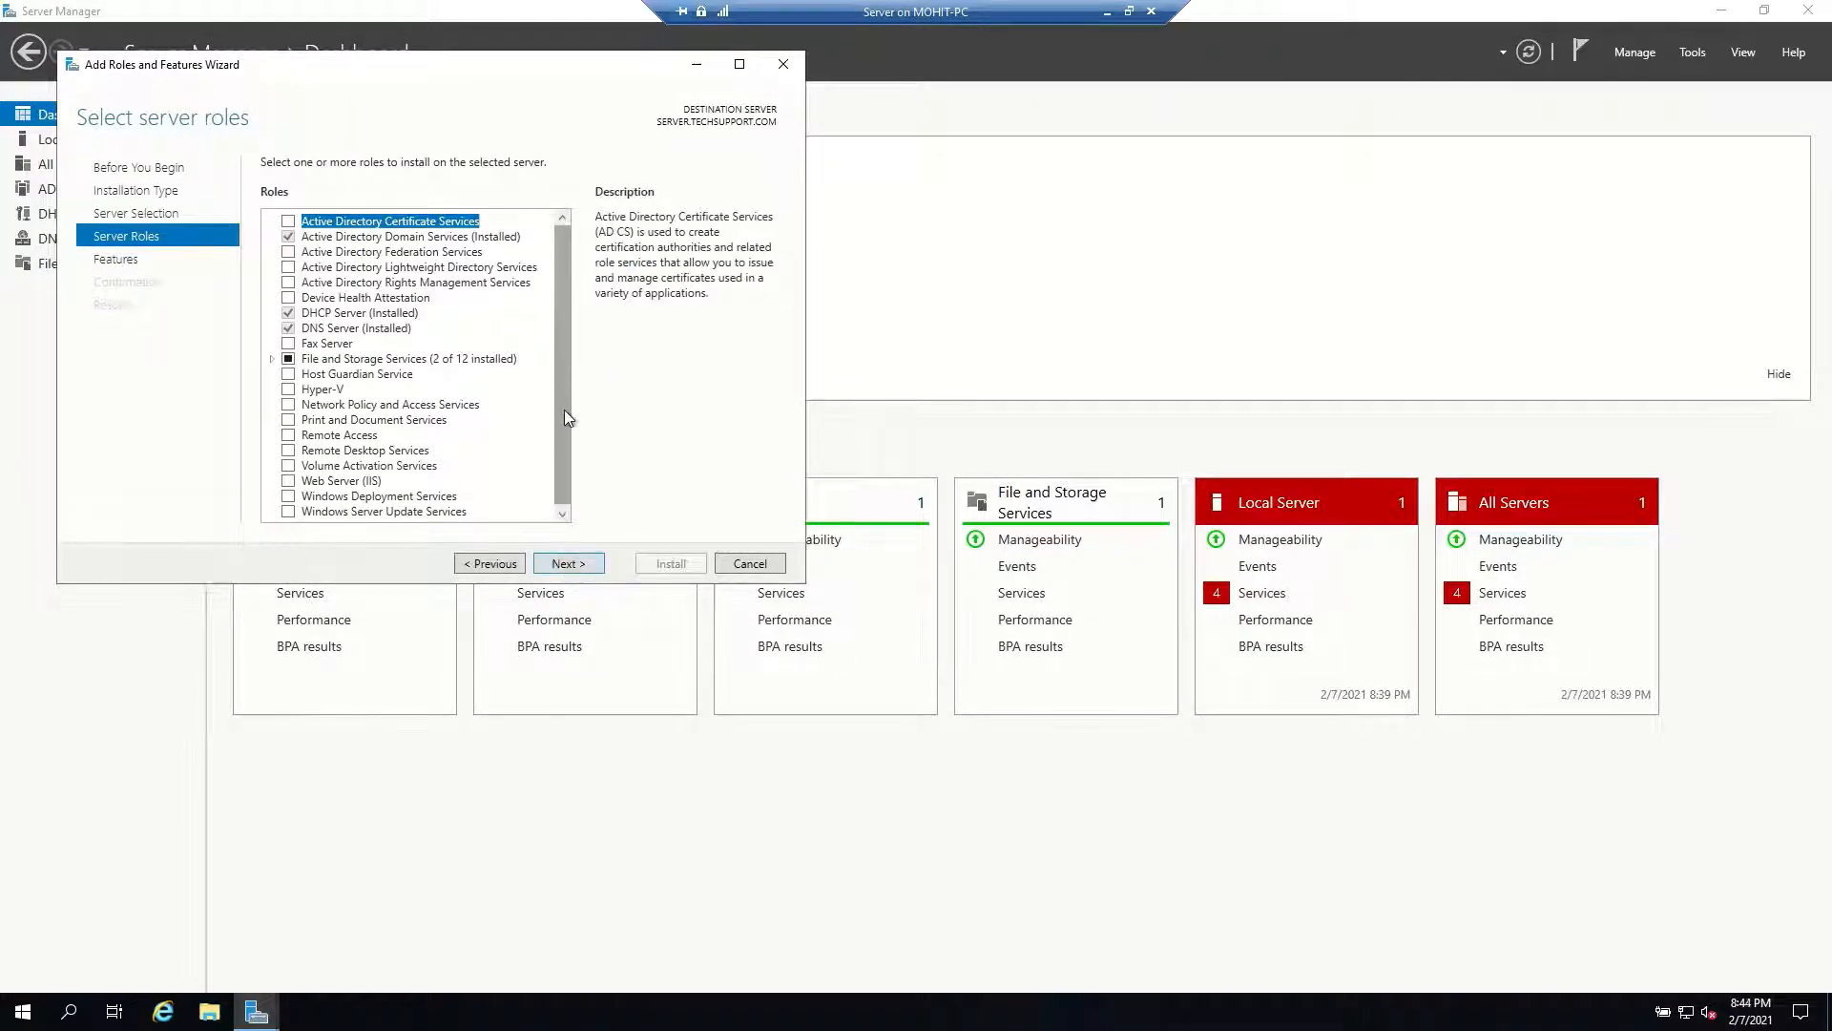
Step: Select the Windows Deployment Services role with its required management tools and proceed to the features selection
{"action": "left_click", "coordinate": [289, 497]}
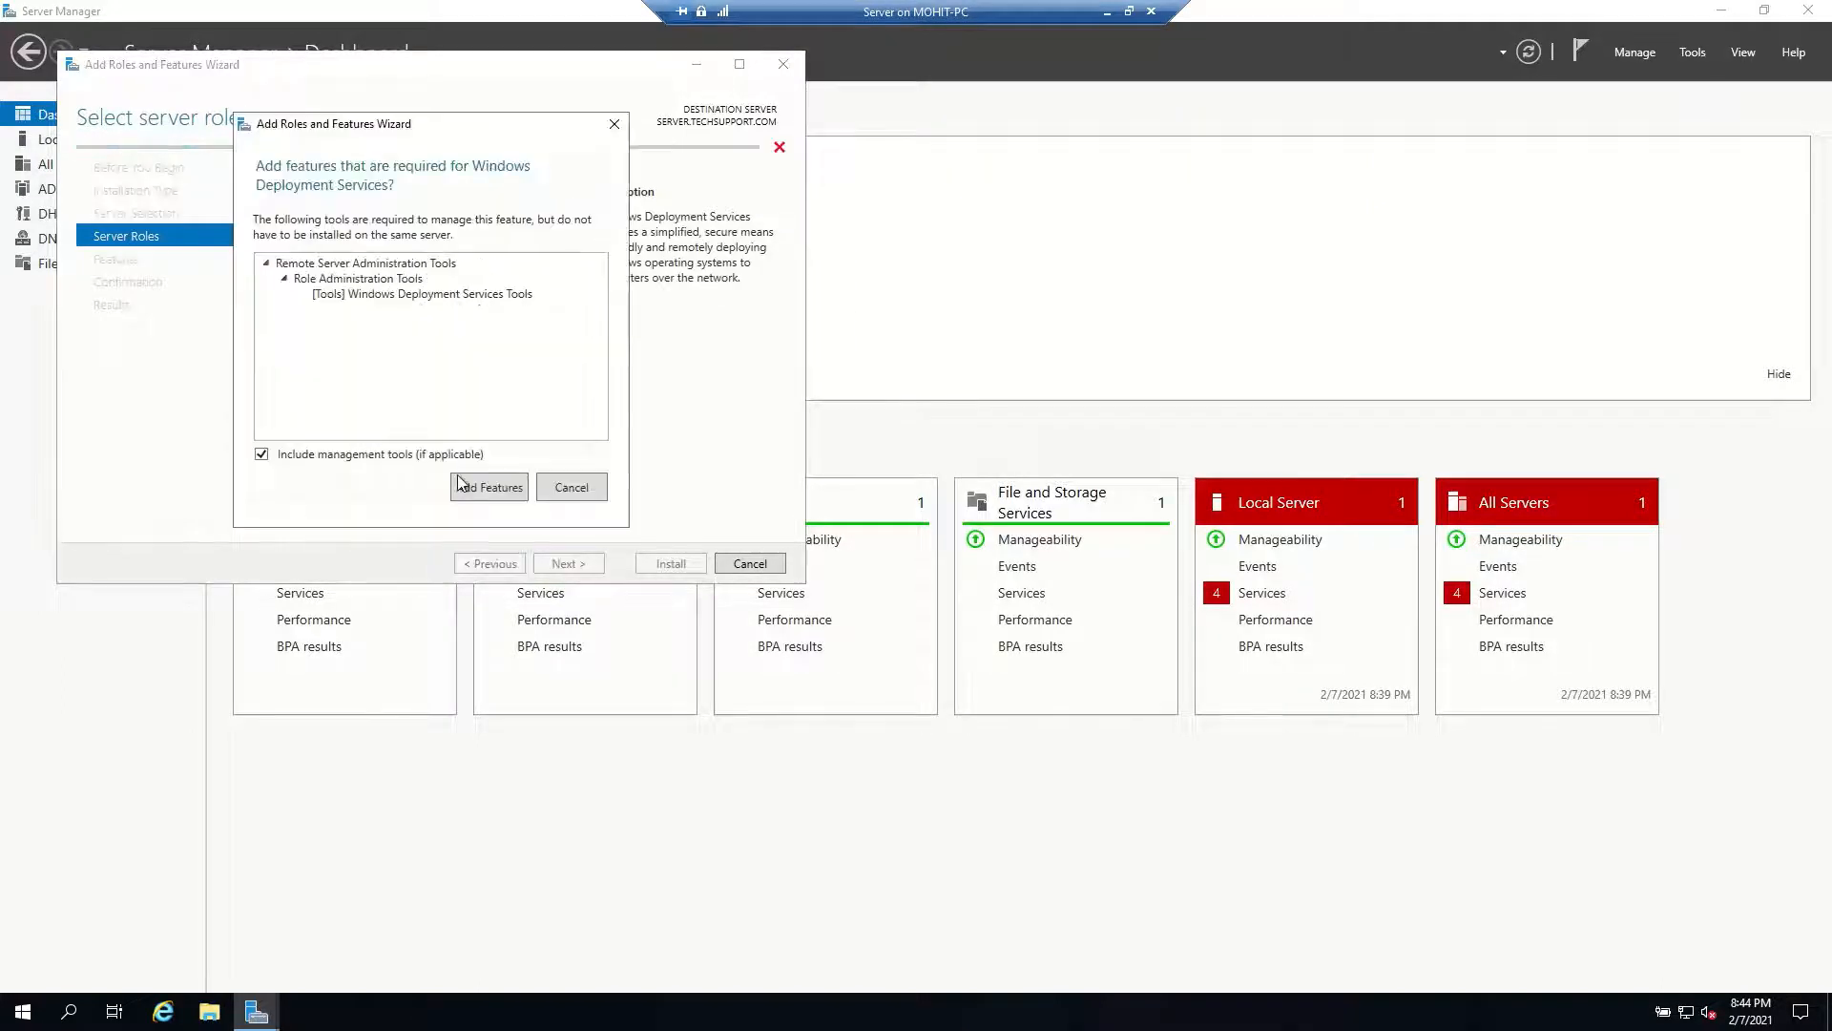
{"action": "left_click", "coordinate": [489, 488]}
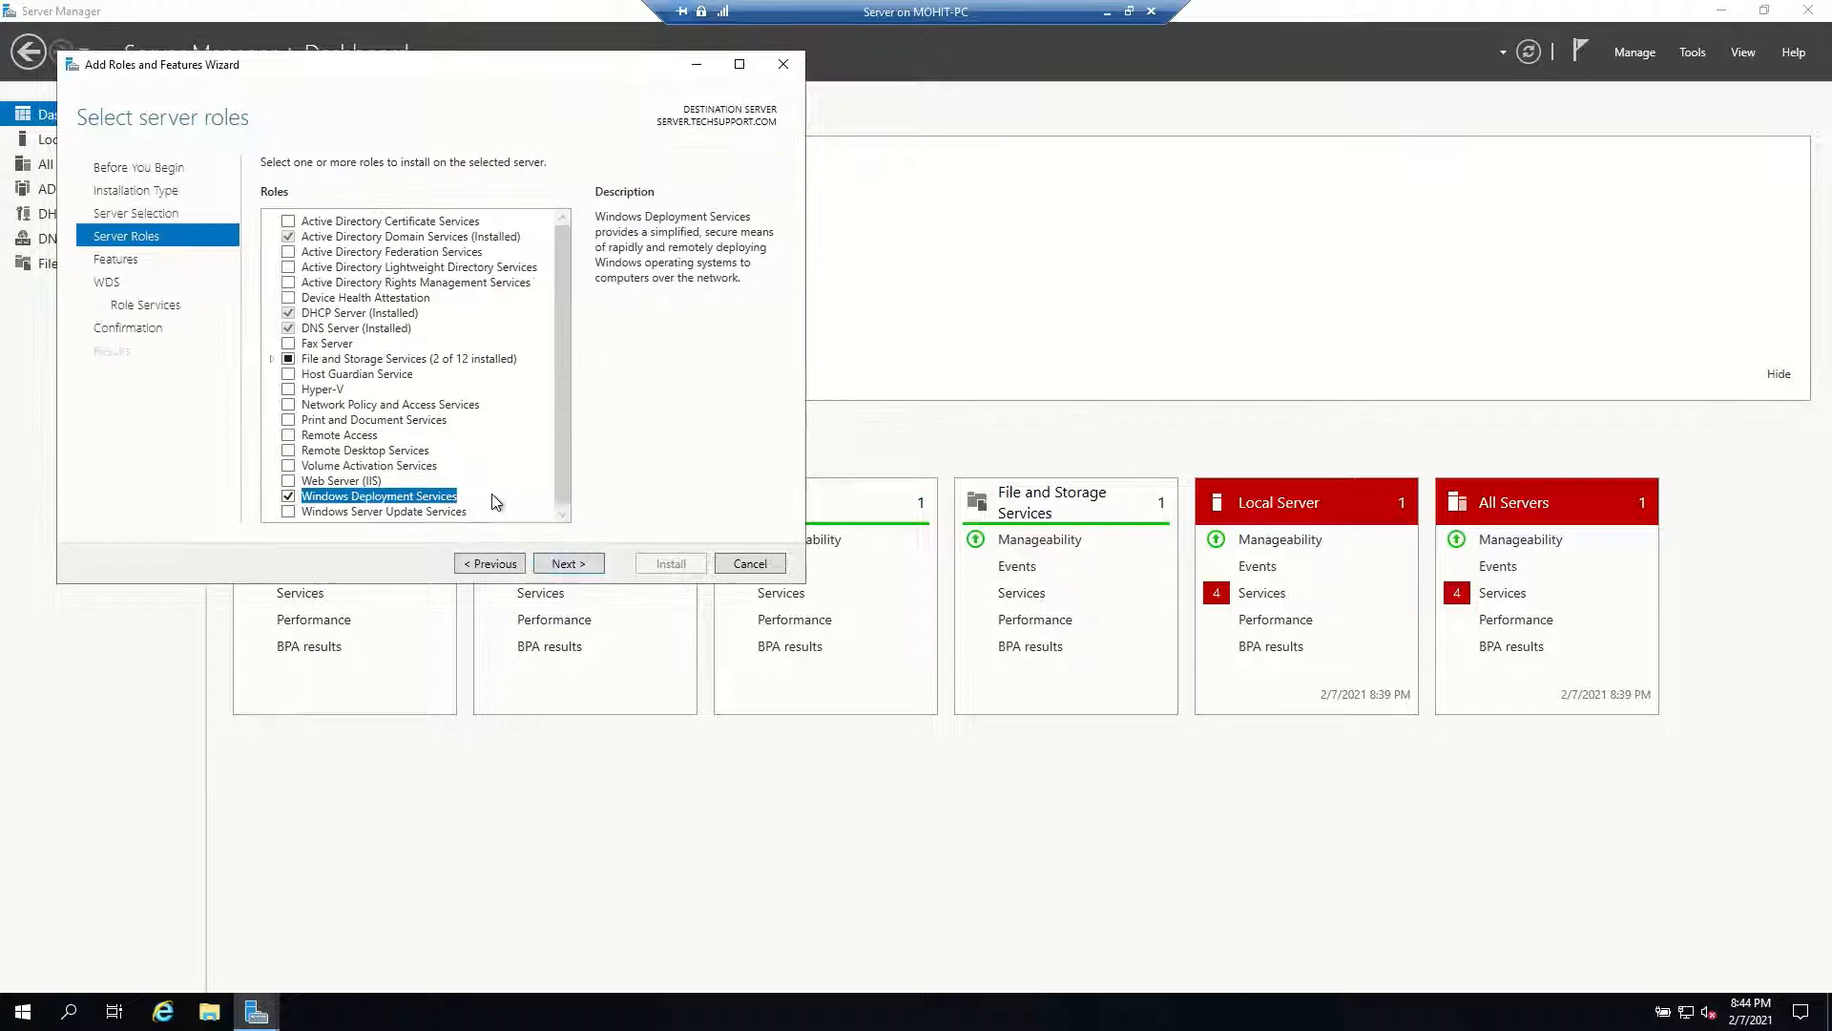
{"action": "left_click", "coordinate": [582, 567]}
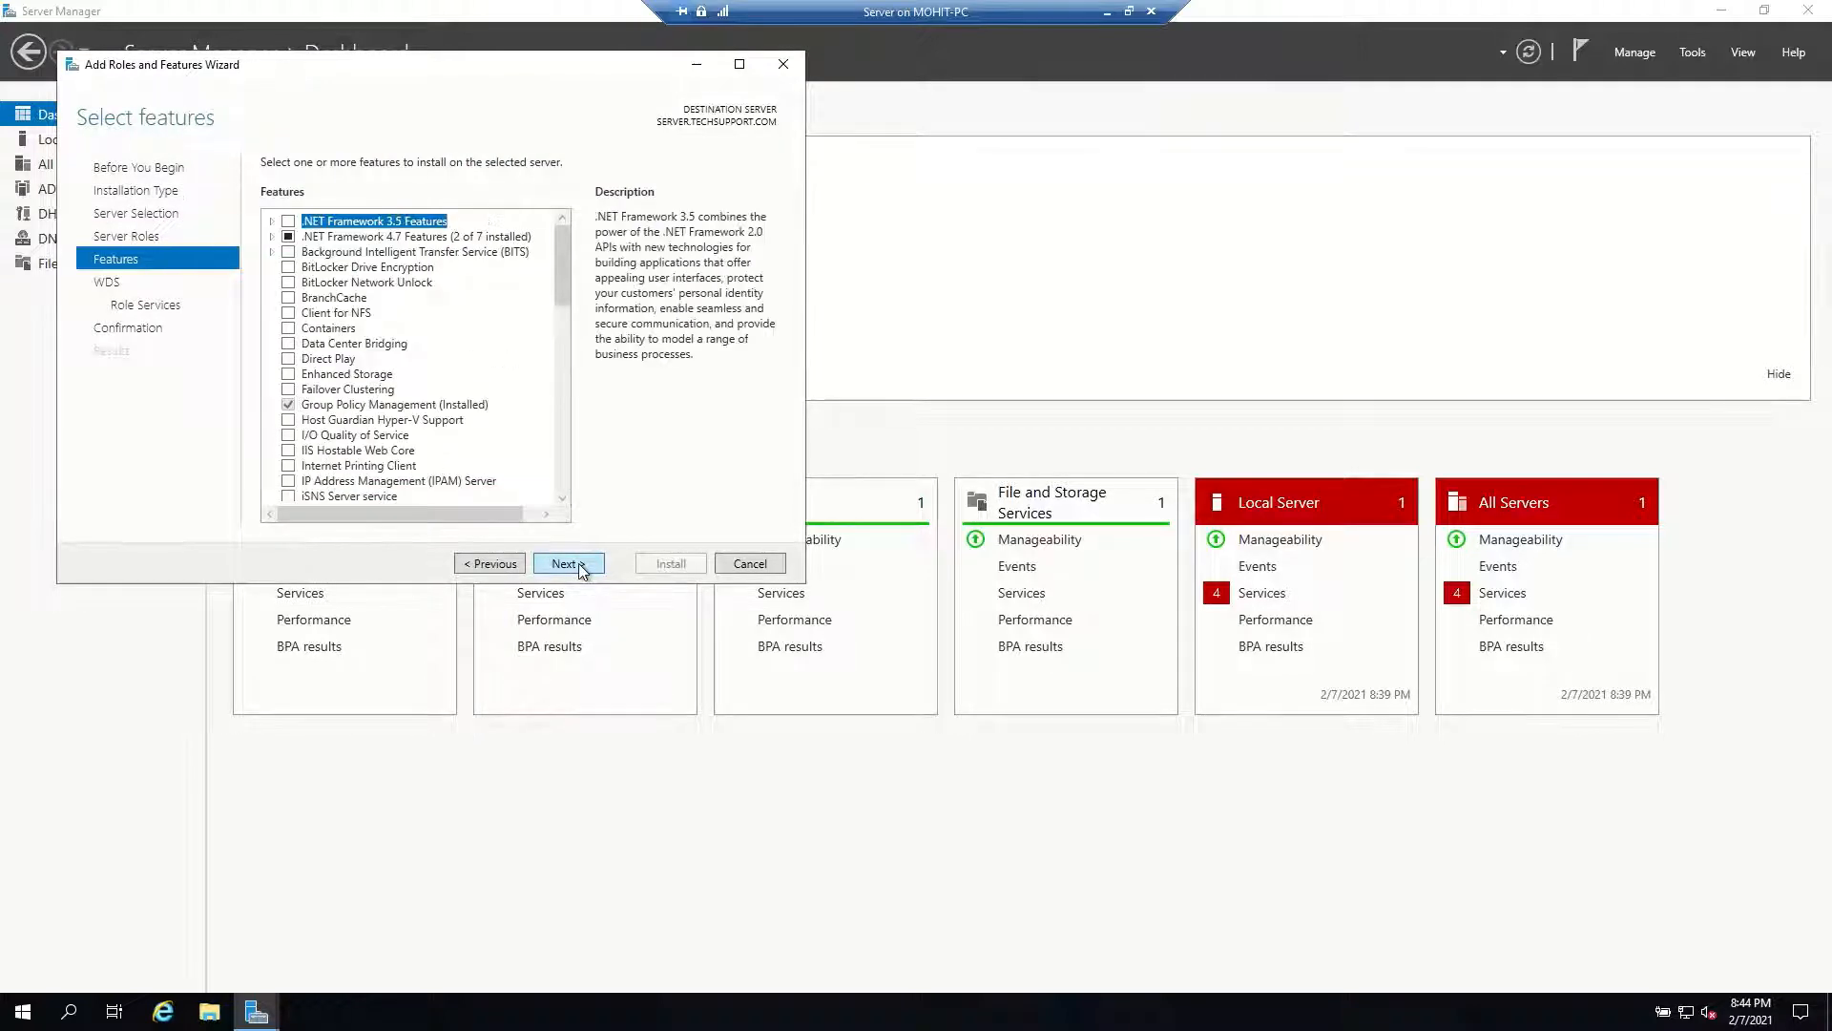
Step: Install Windows Deployment Services with the Deployment Server and Transport Server role services, adding no extra features, and close the wizard
{"action": "left_click", "coordinate": [582, 565]}
{"action": "left_click", "coordinate": [583, 565]}
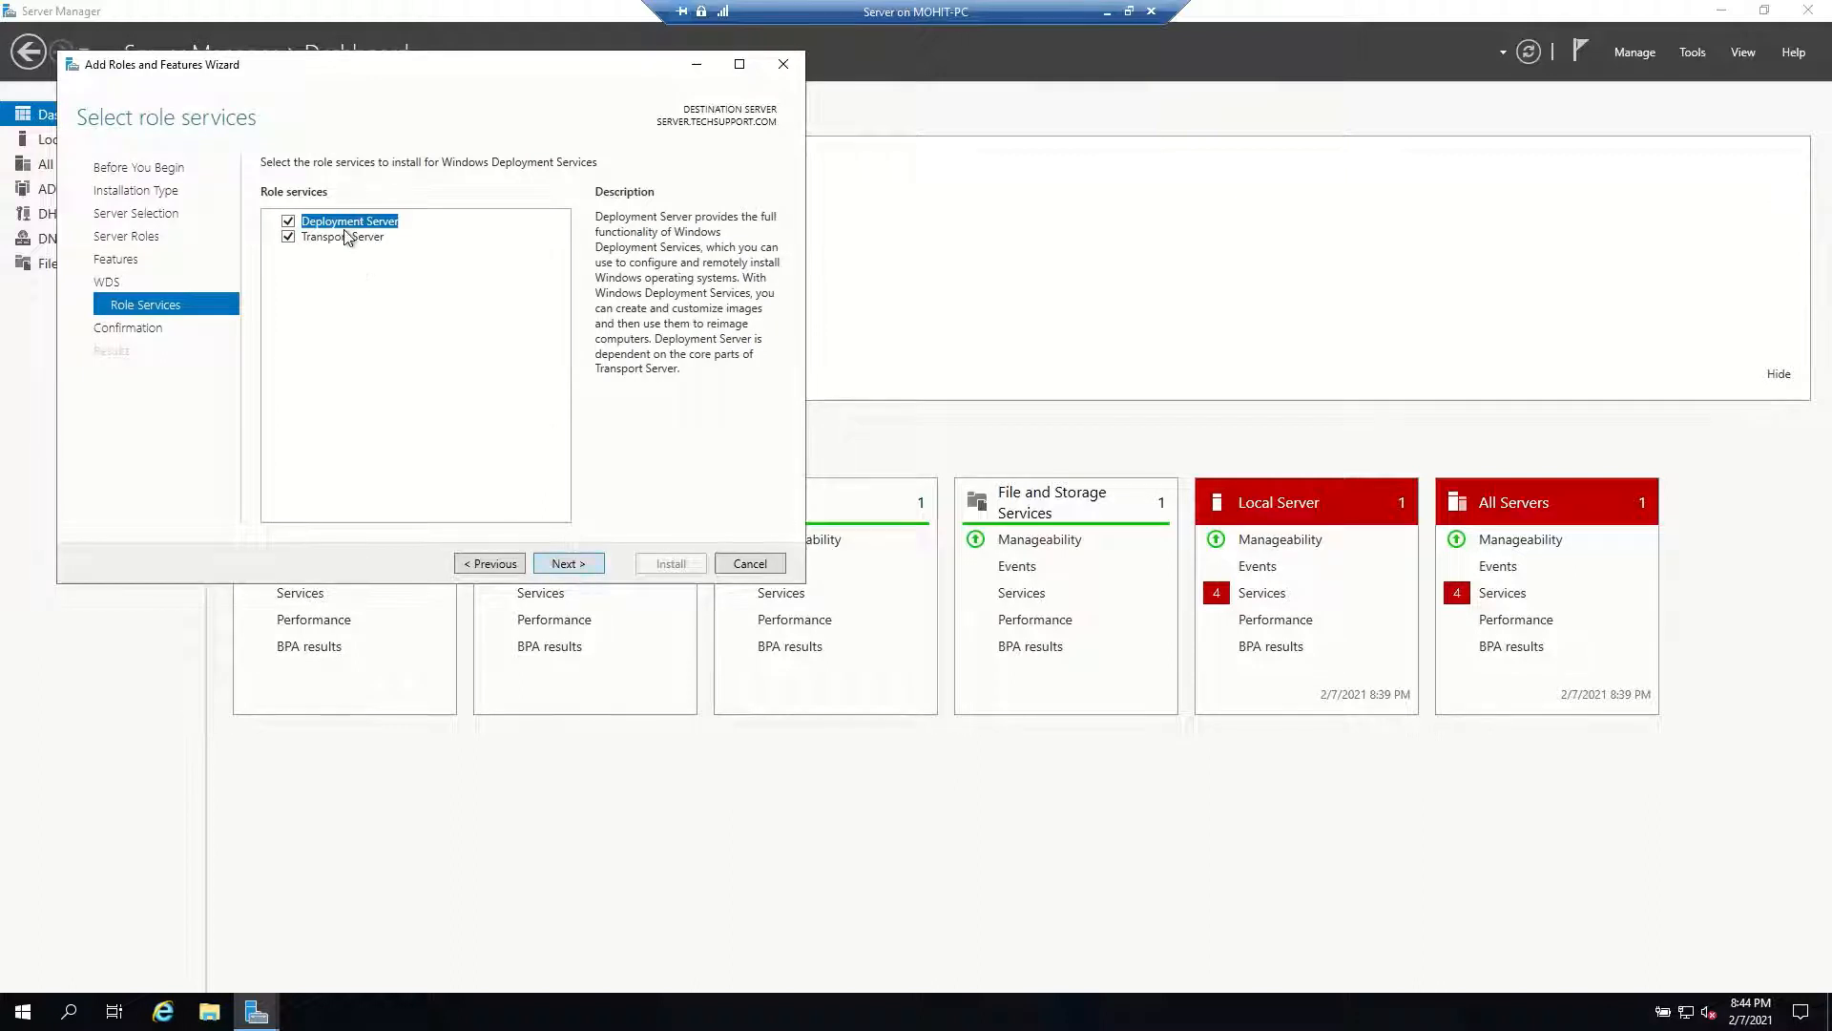
{"action": "left_click", "coordinate": [565, 564]}
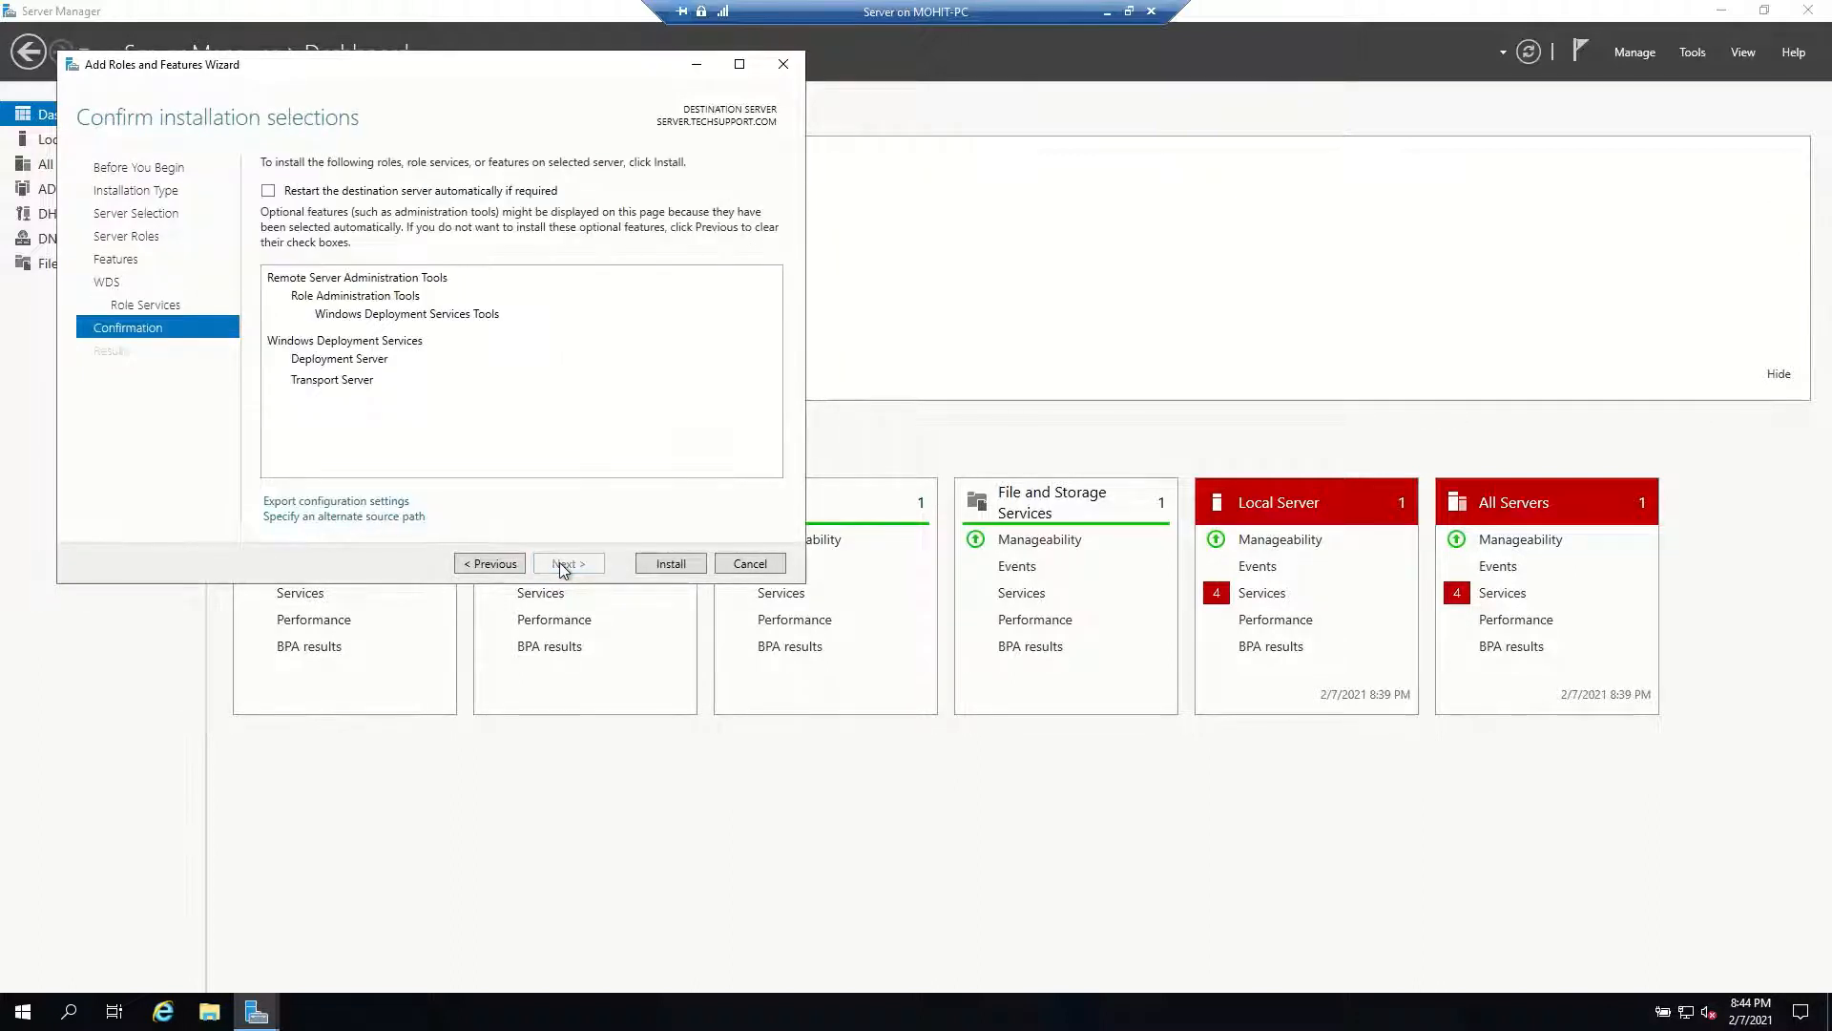
{"action": "left_click", "coordinate": [672, 564]}
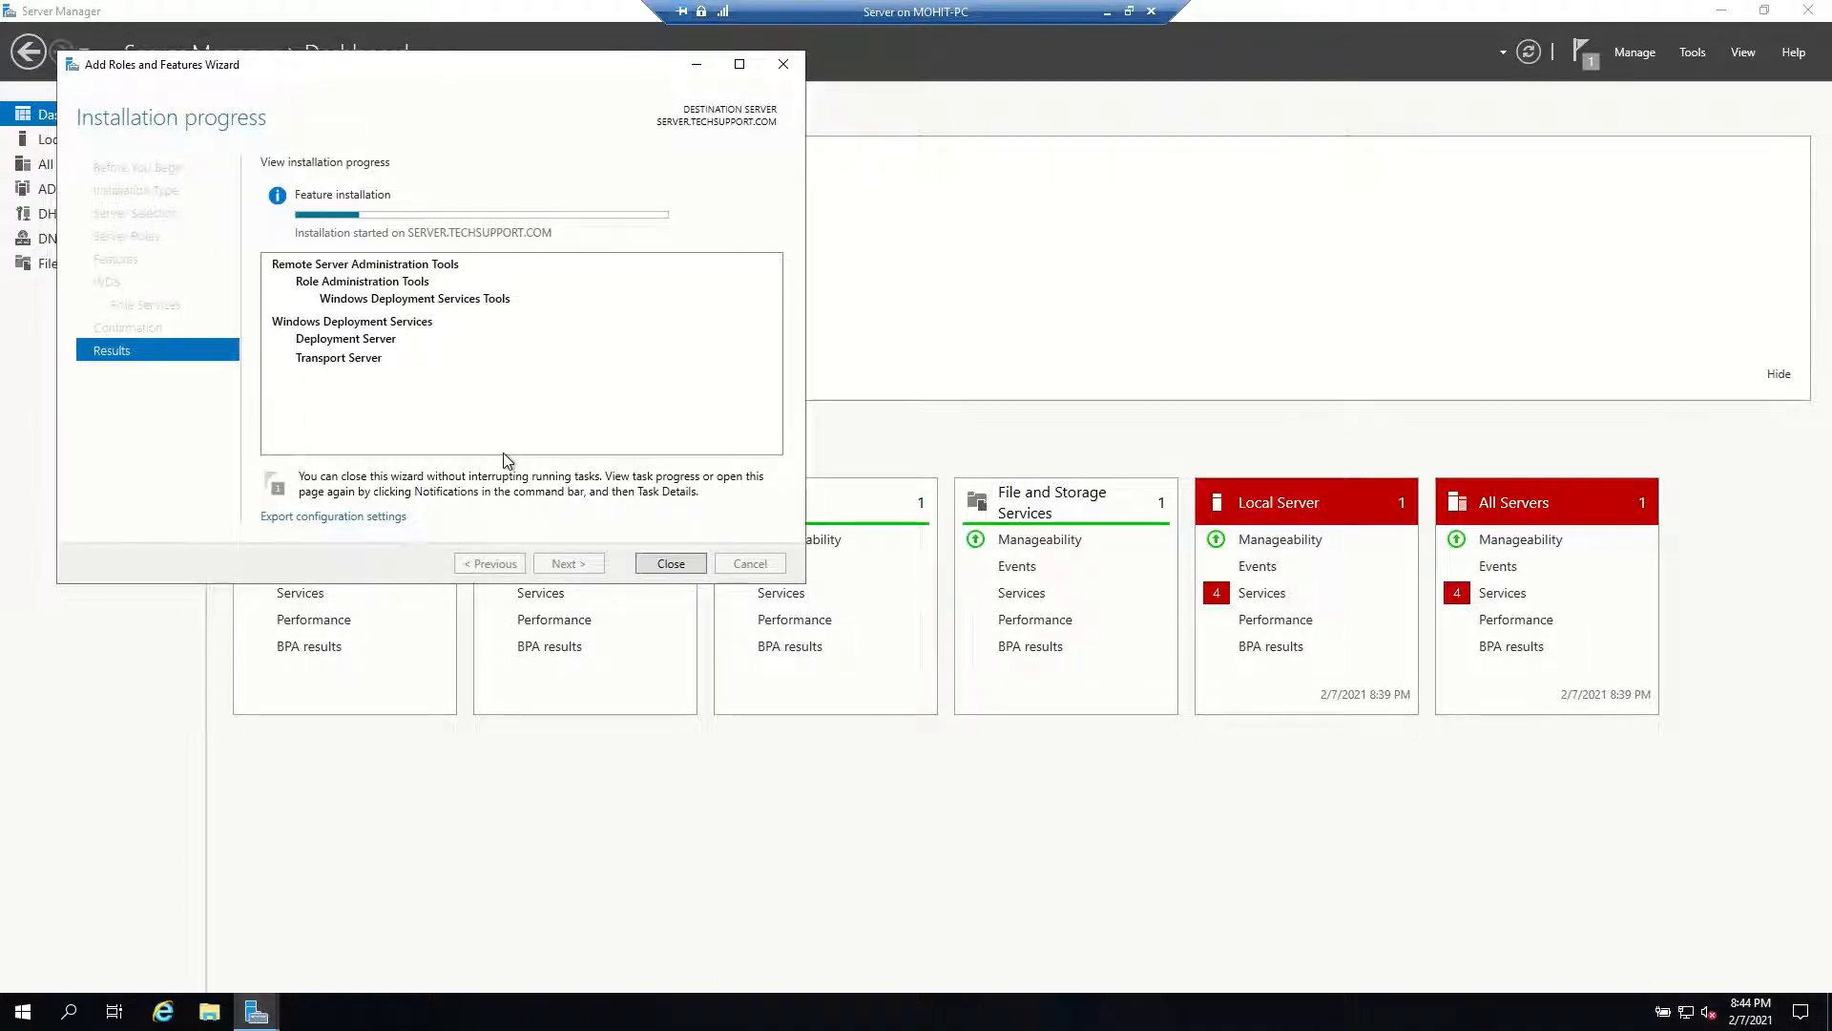
{"action": "mouse_move", "coordinate": [840, 8]}
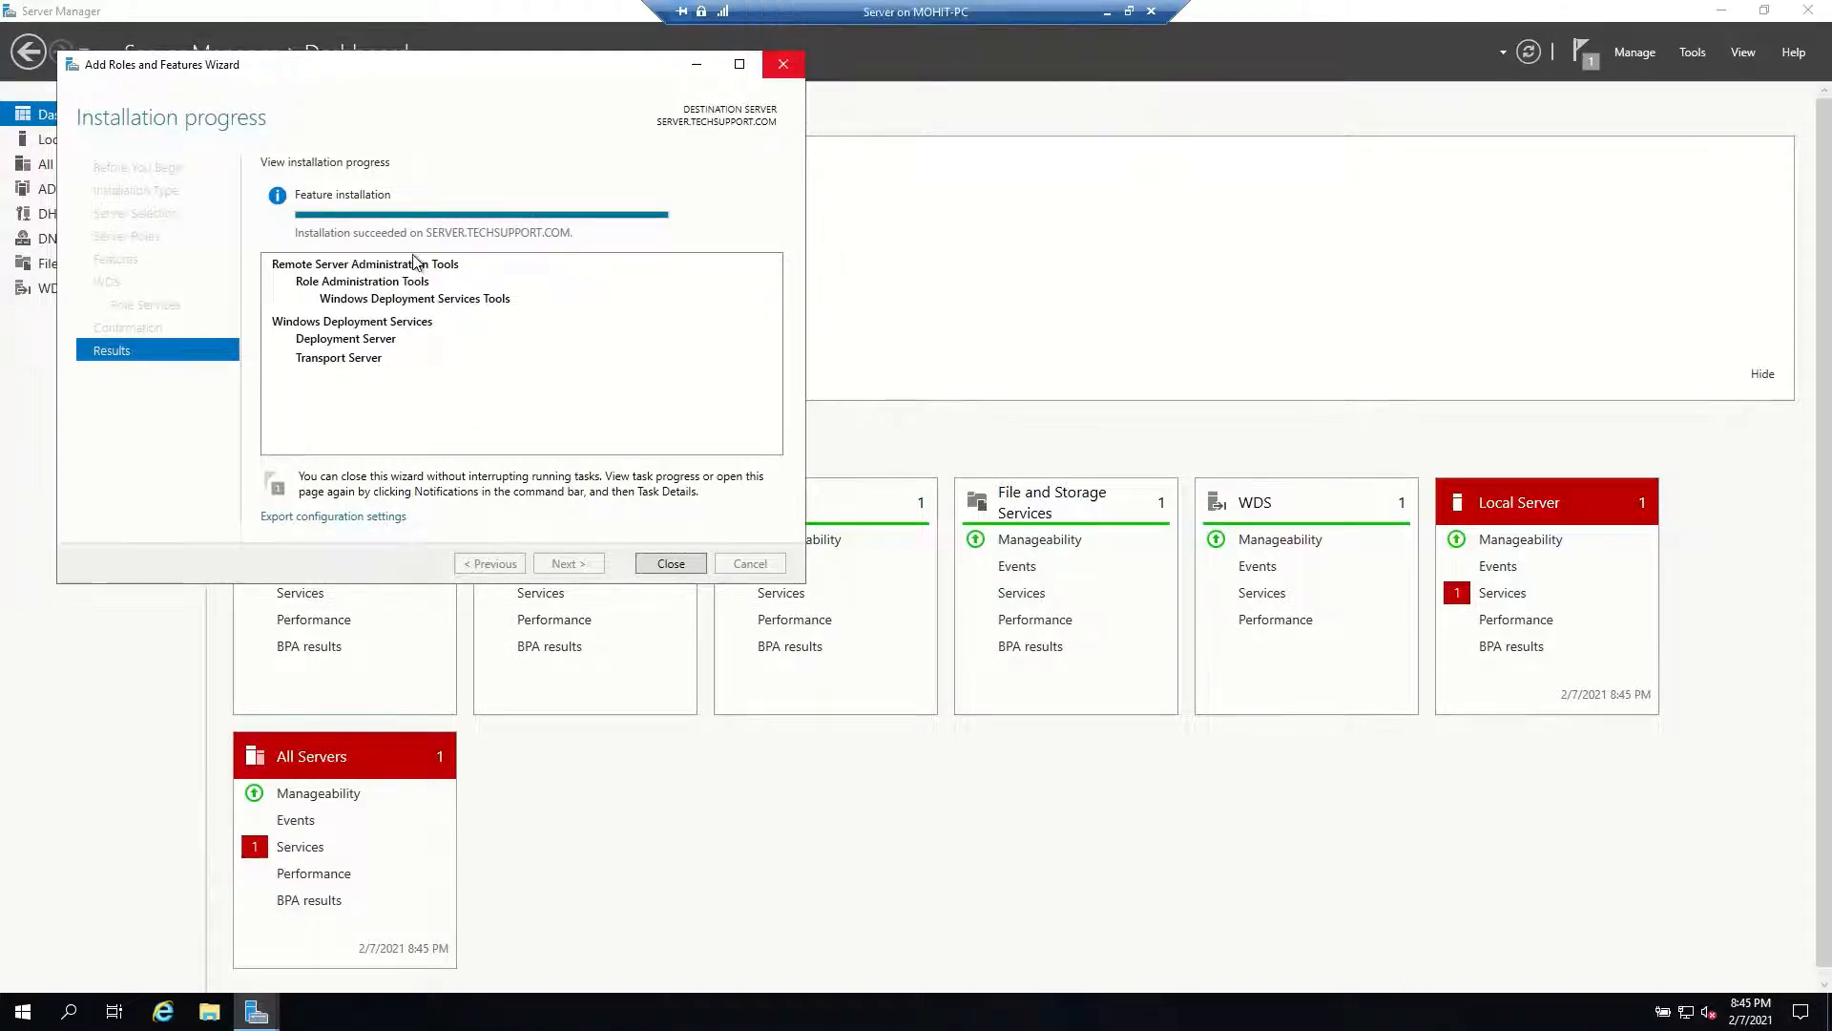
{"action": "left_click", "coordinate": [671, 563]}
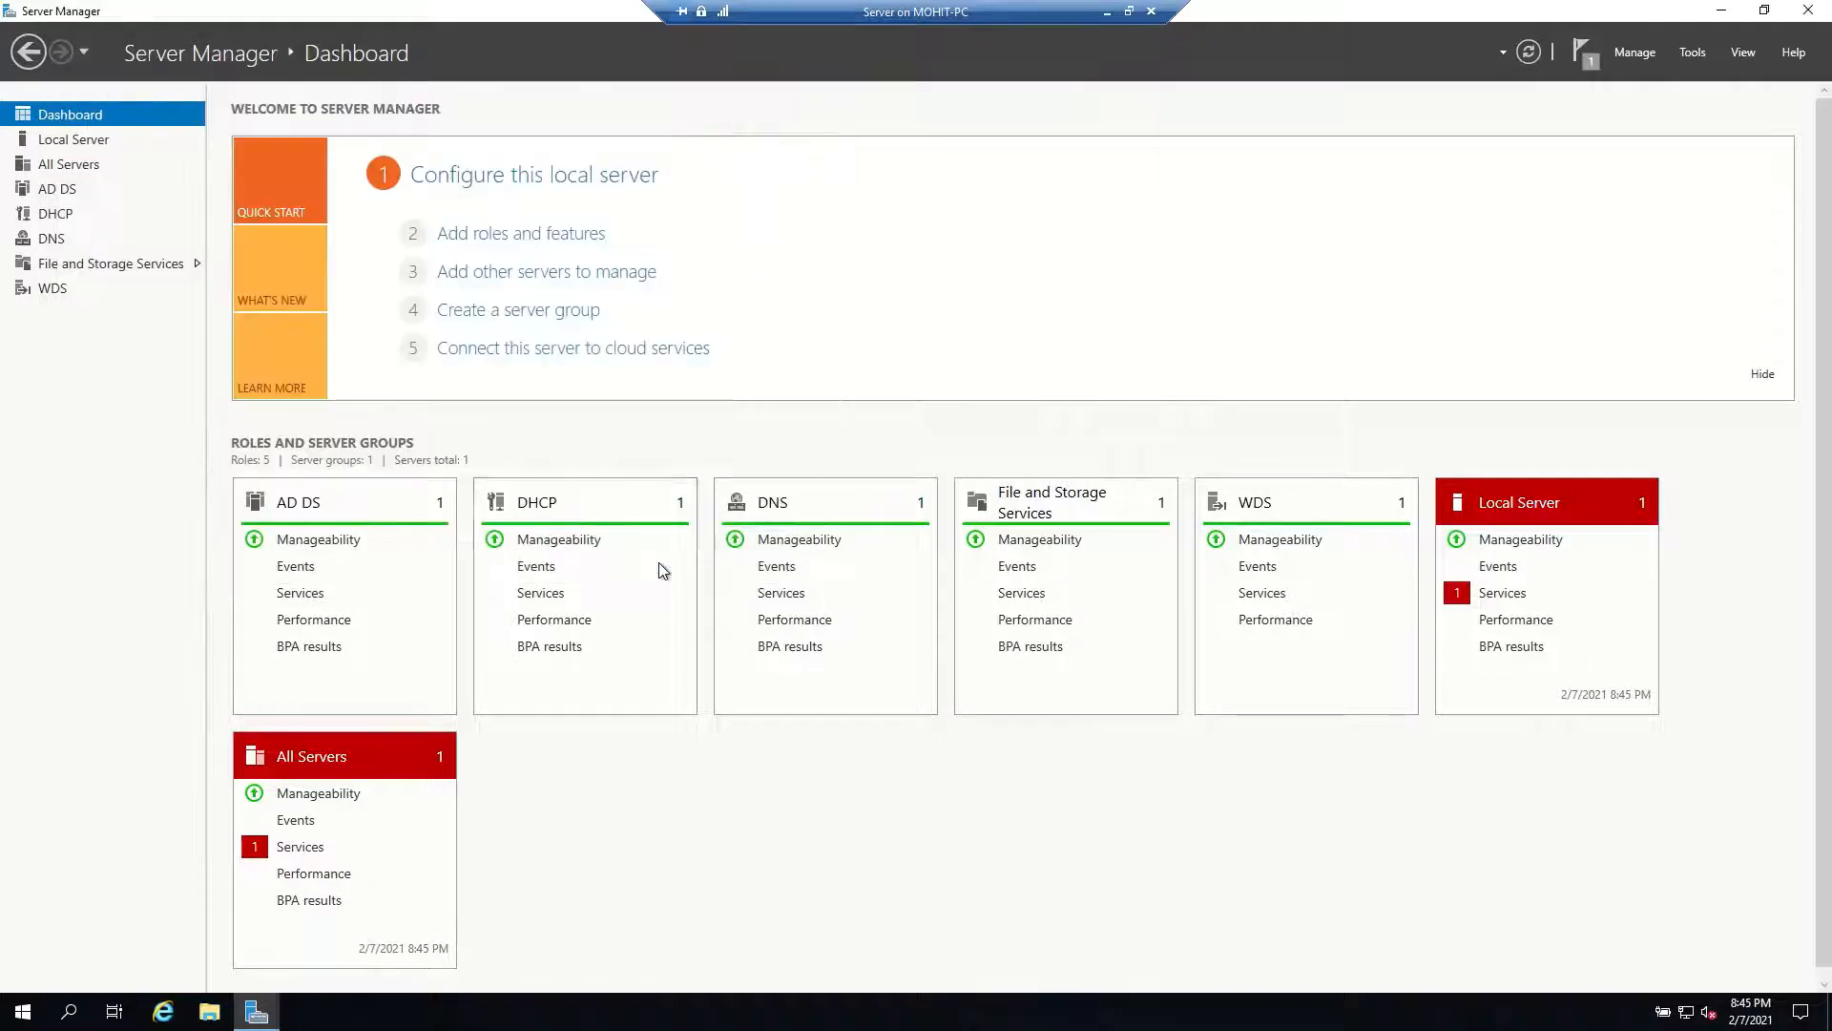
Step: Open the Windows Deployment Services console, minimize Server Manager and maximize the console window
{"action": "left_click", "coordinate": [1693, 54]}
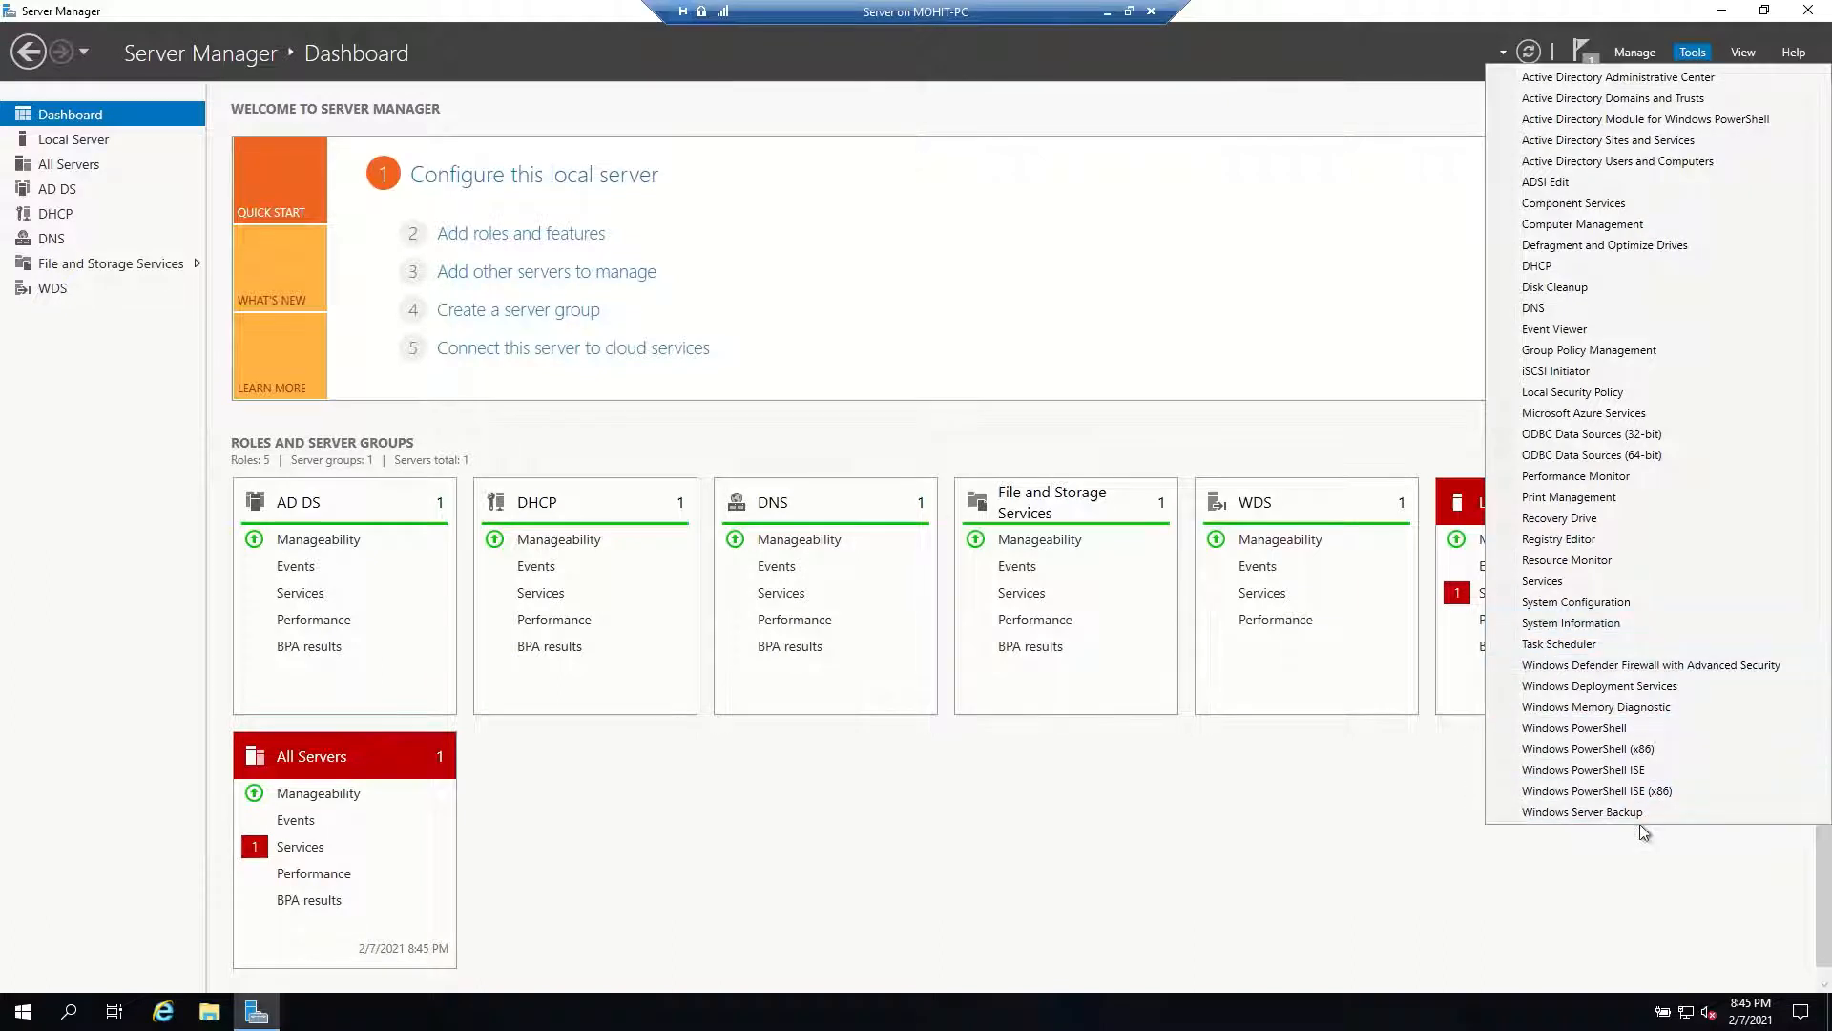
{"action": "left_click", "coordinate": [1634, 686]}
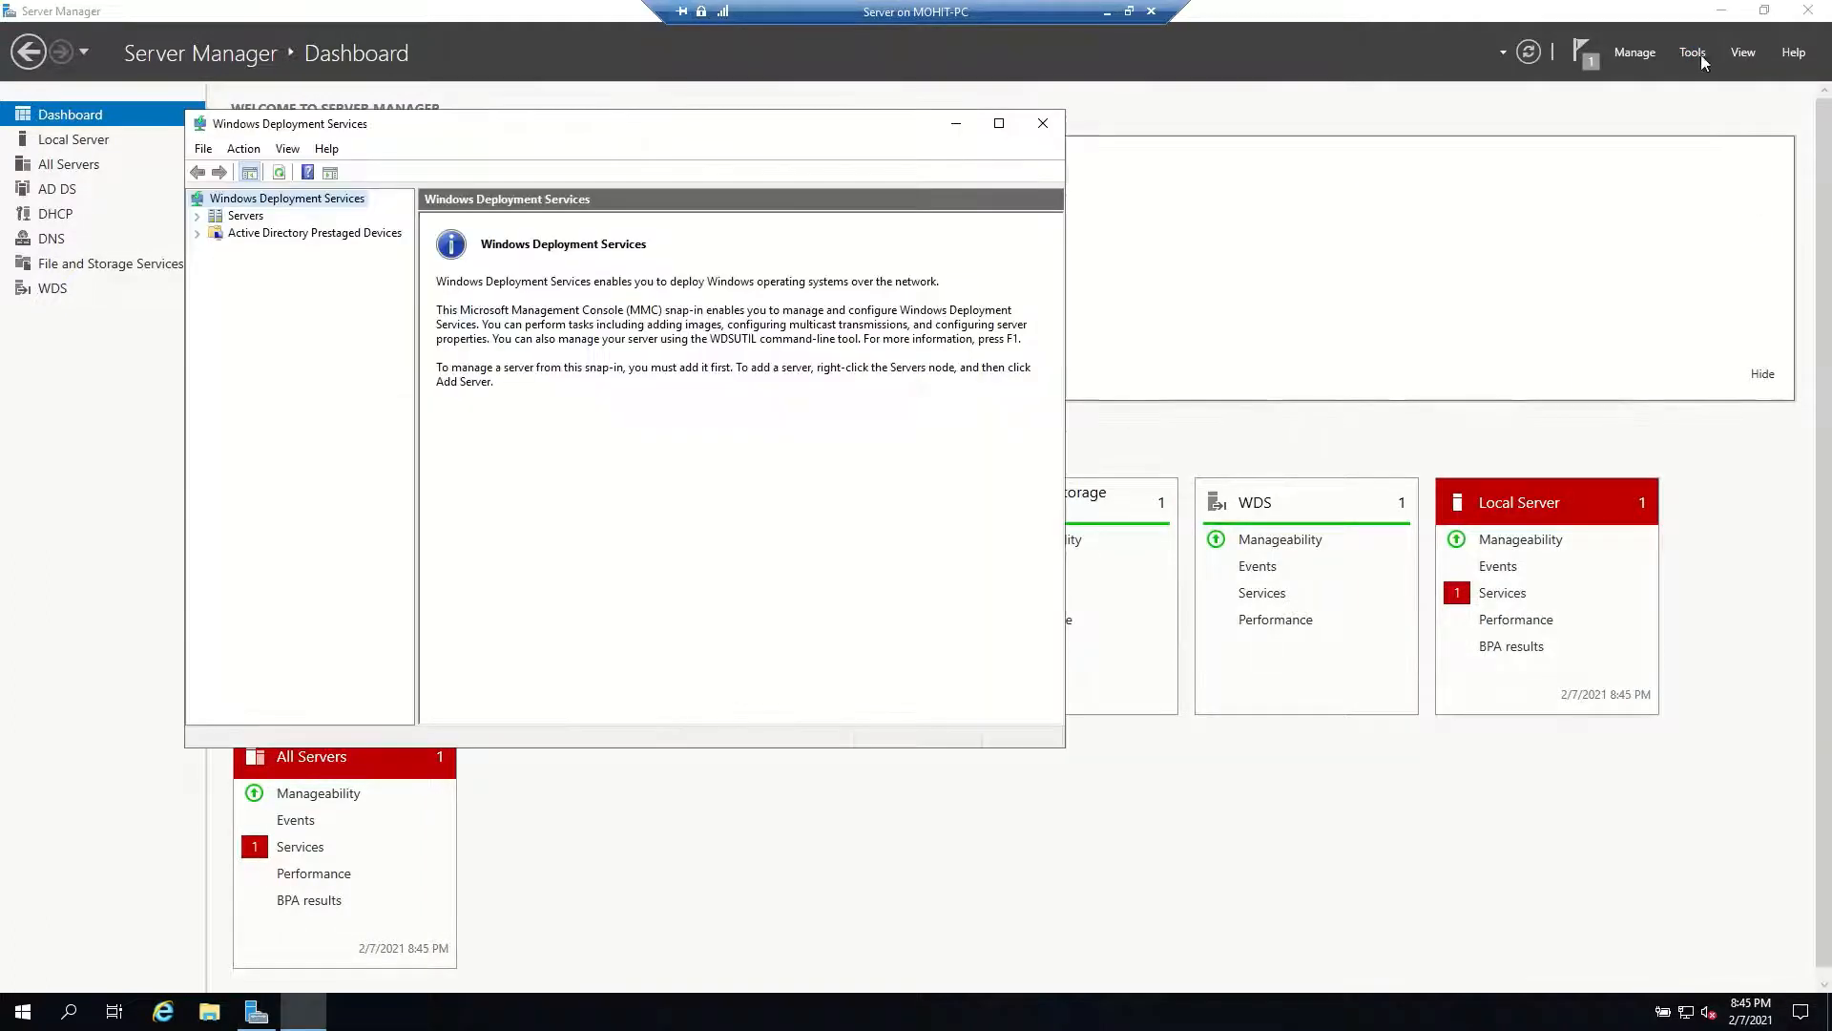
{"action": "left_click", "coordinate": [1725, 13]}
{"action": "left_click", "coordinate": [1726, 13]}
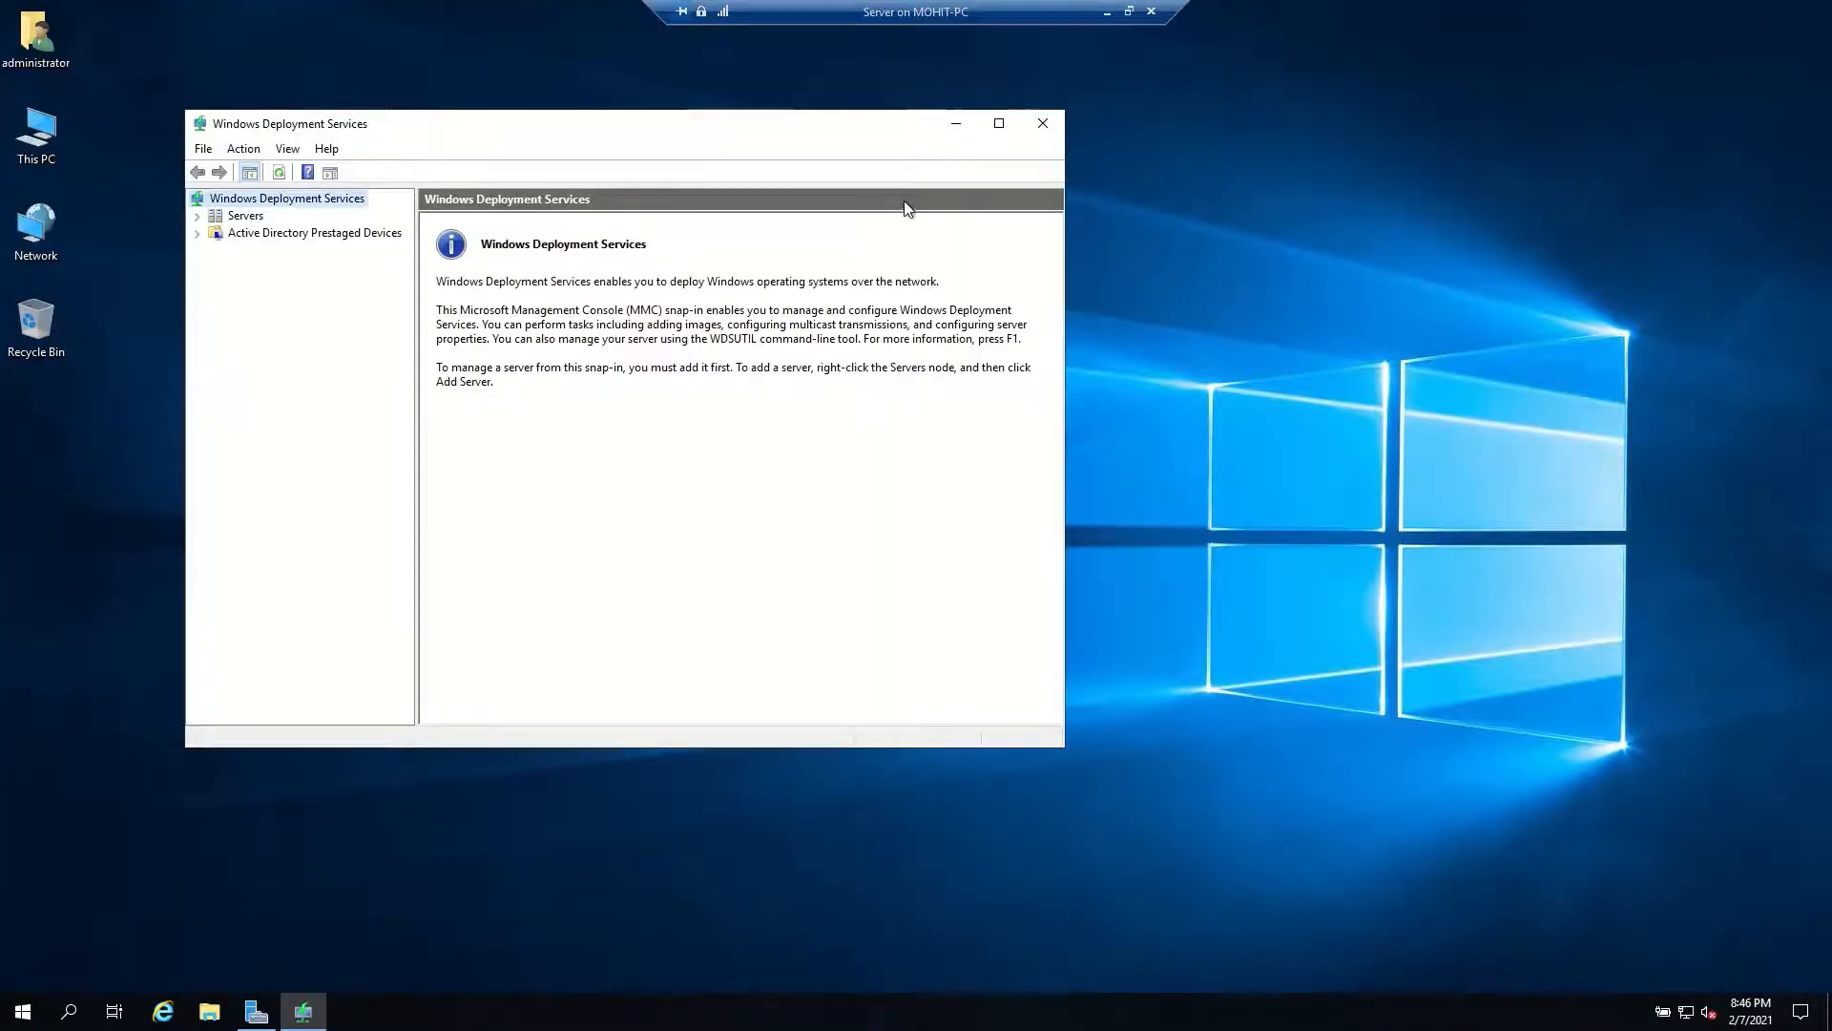
{"action": "double_click", "coordinate": [994, 124]}
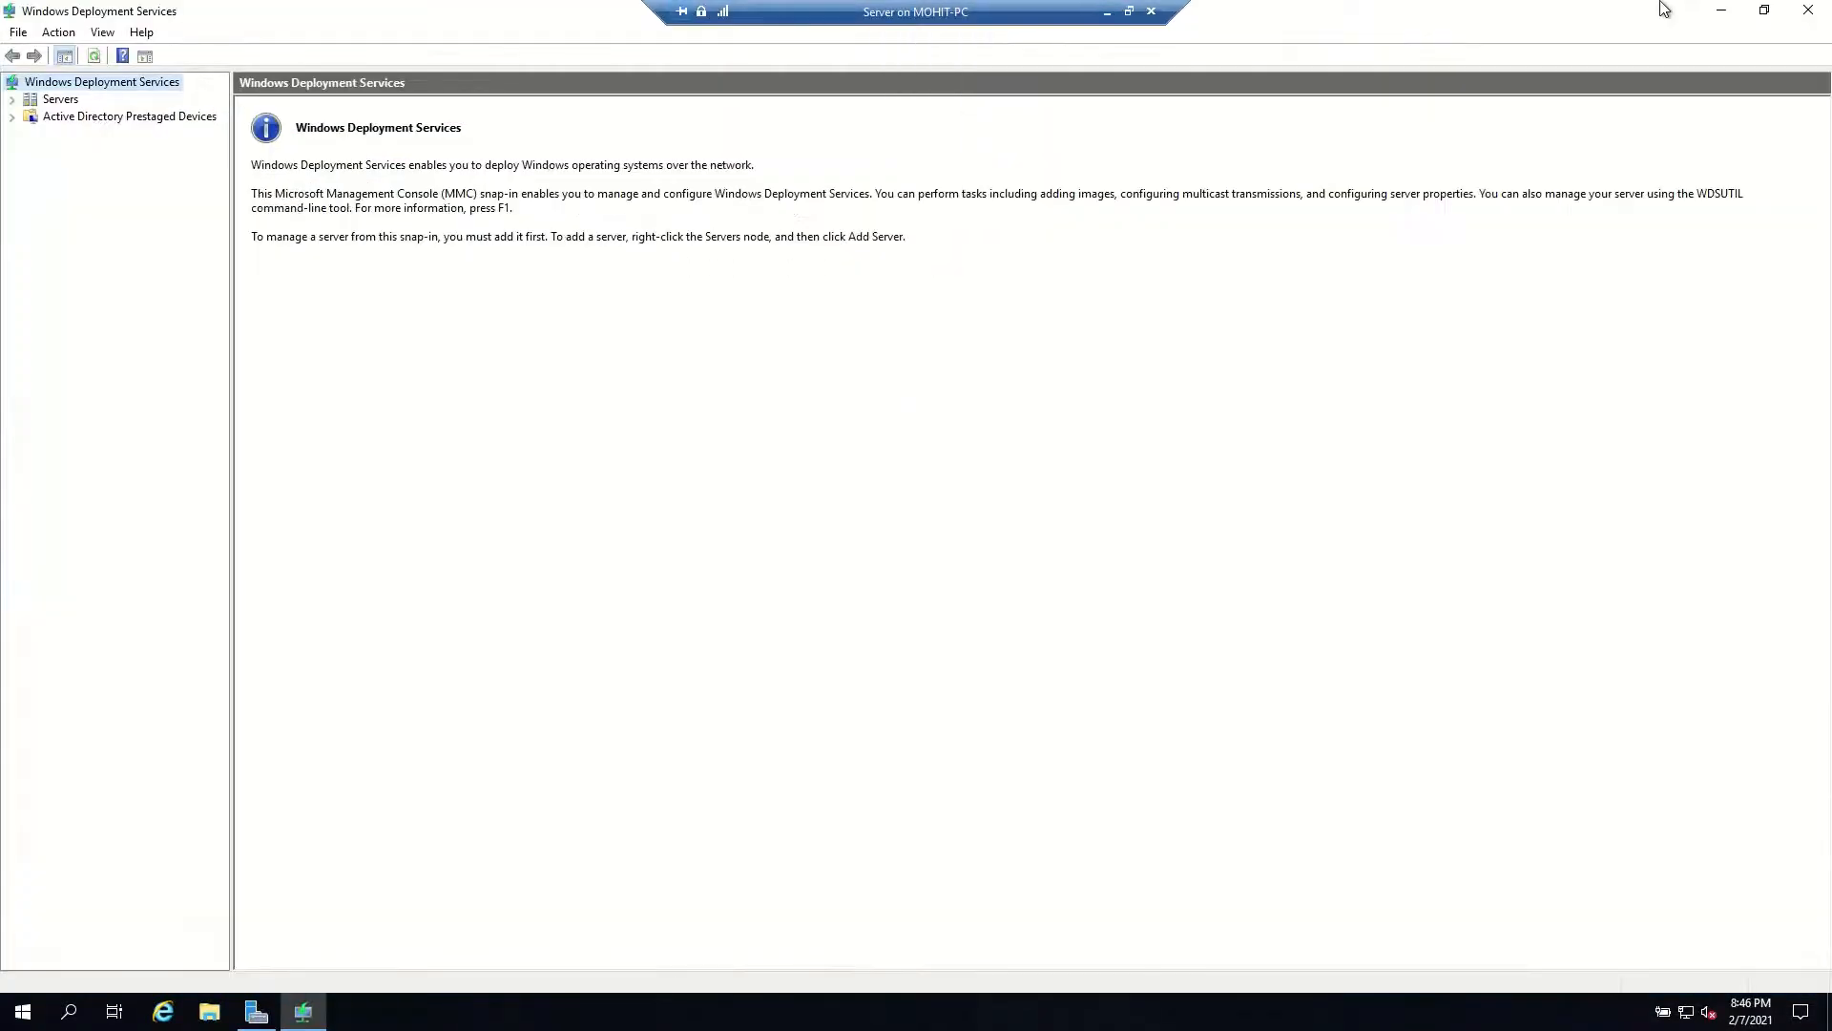
Step: Minimize the deployment console and open New Volume (E:) from This PC to examine the WIM image files
{"action": "left_click", "coordinate": [1722, 12]}
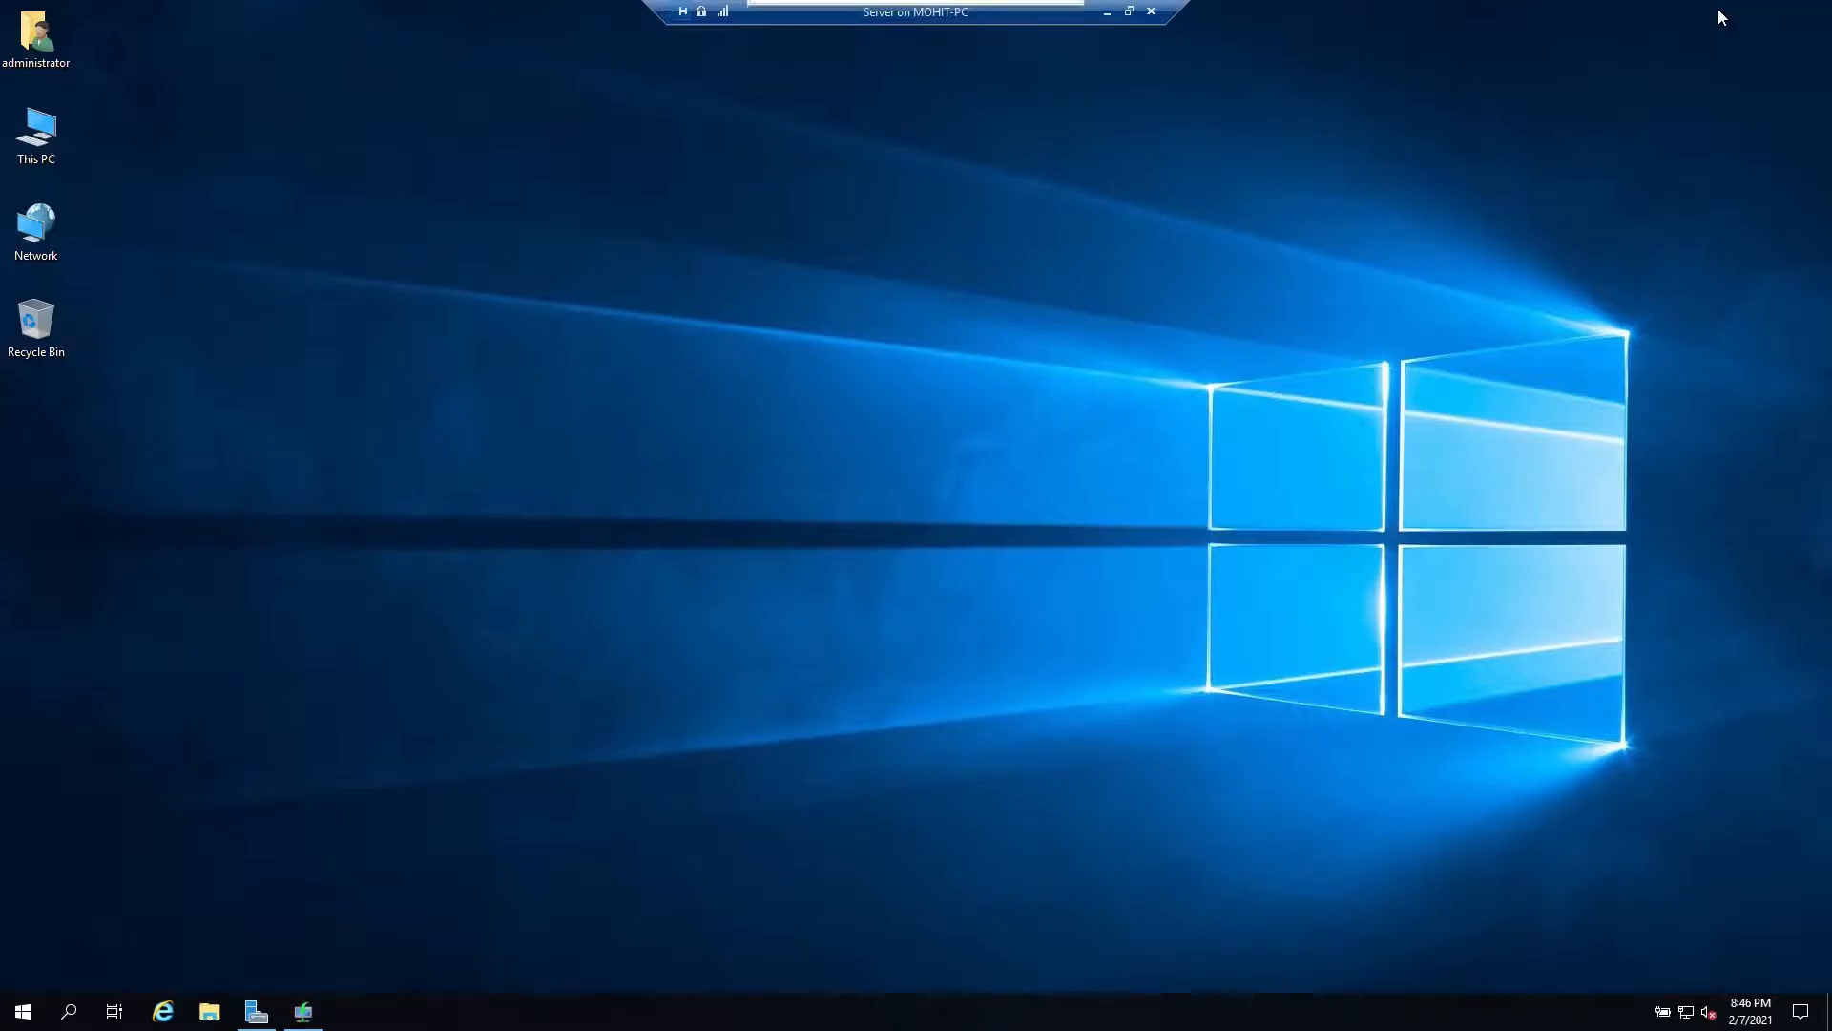
{"action": "left_click", "coordinate": [36, 132]}
{"action": "key", "text": "Return"}
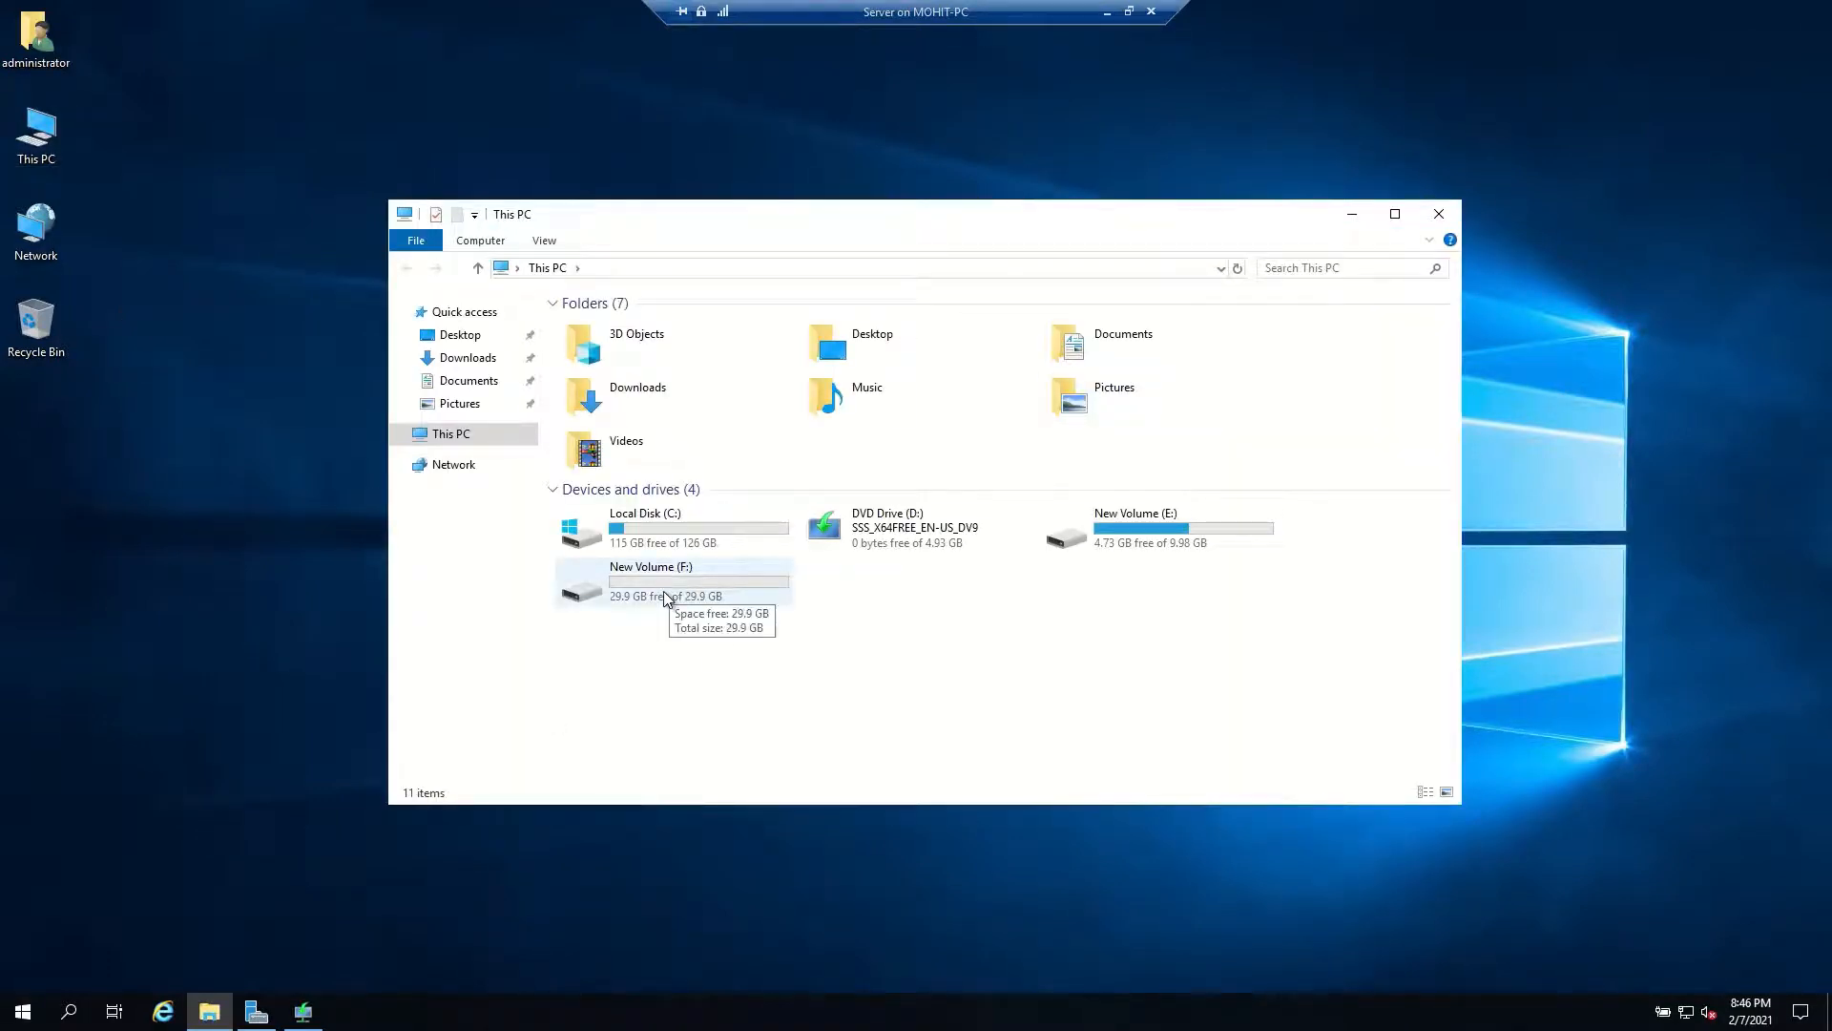
{"action": "double_click", "coordinate": [1107, 543]}
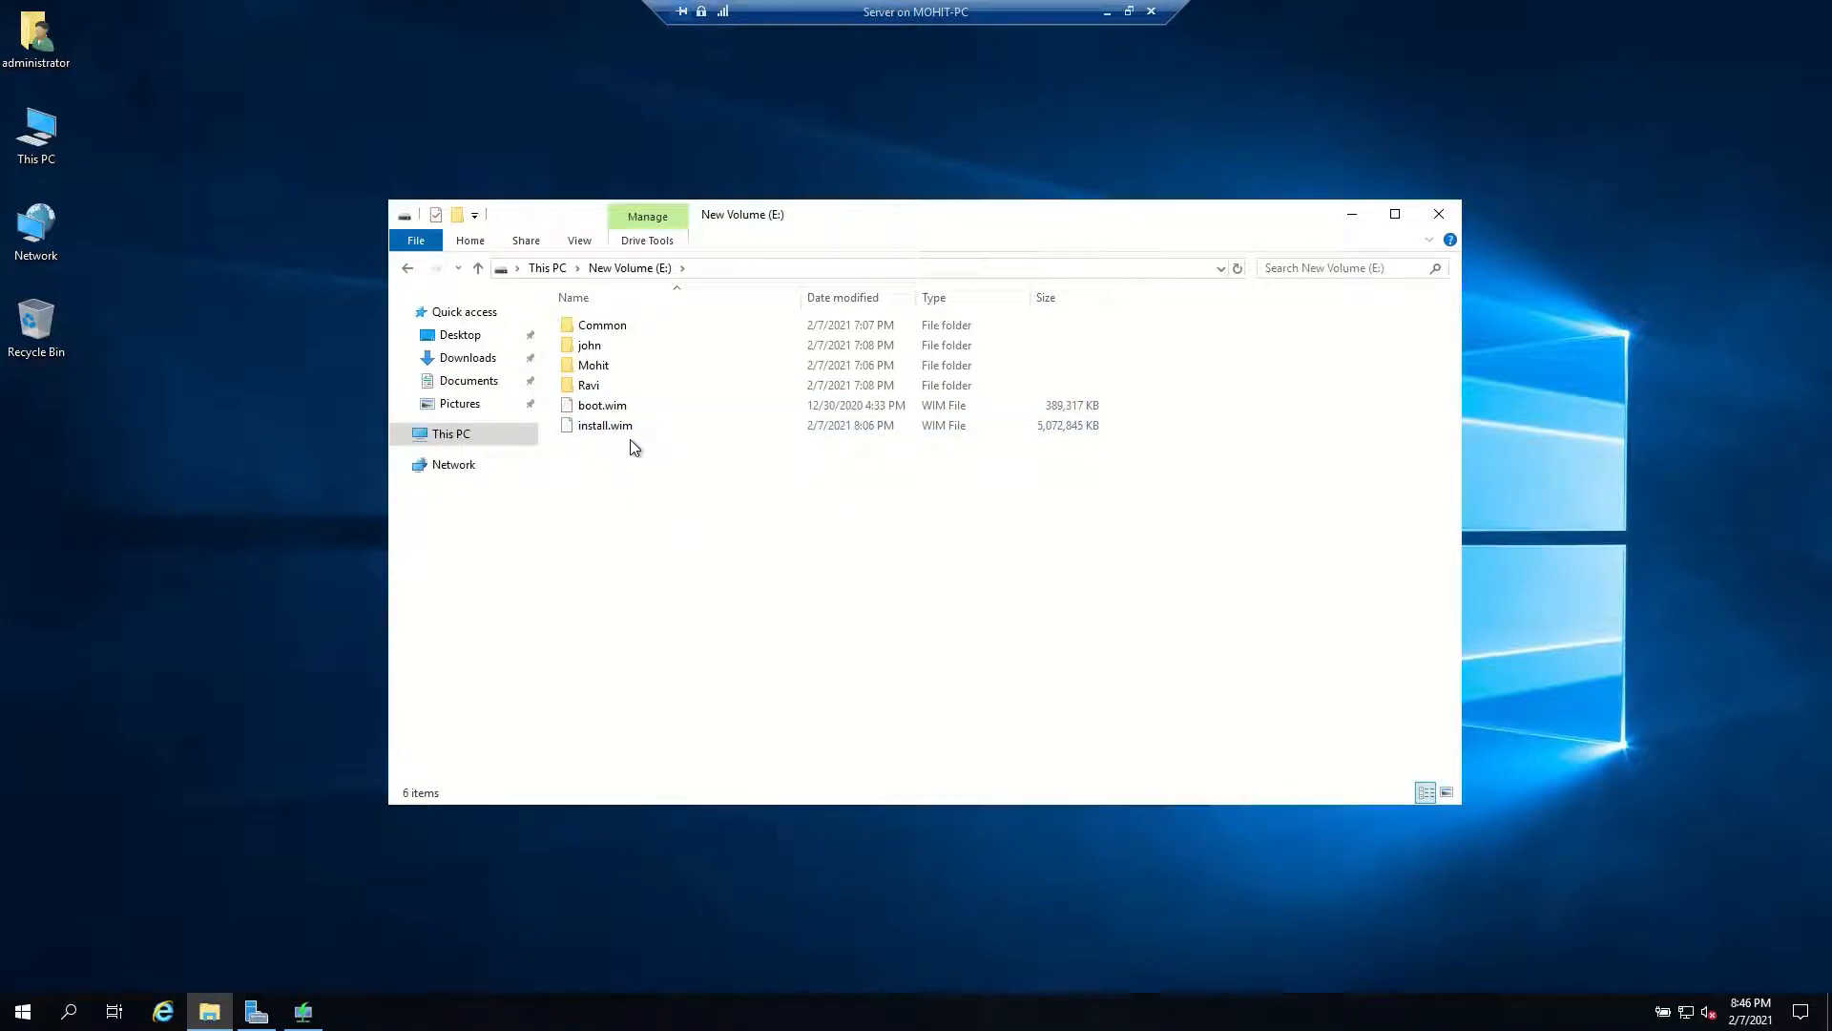
Step: Switch to the host computer's File Explorer and search the WIN10 folder inside Images for *.wim files
{"action": "left_click", "coordinate": [1107, 14]}
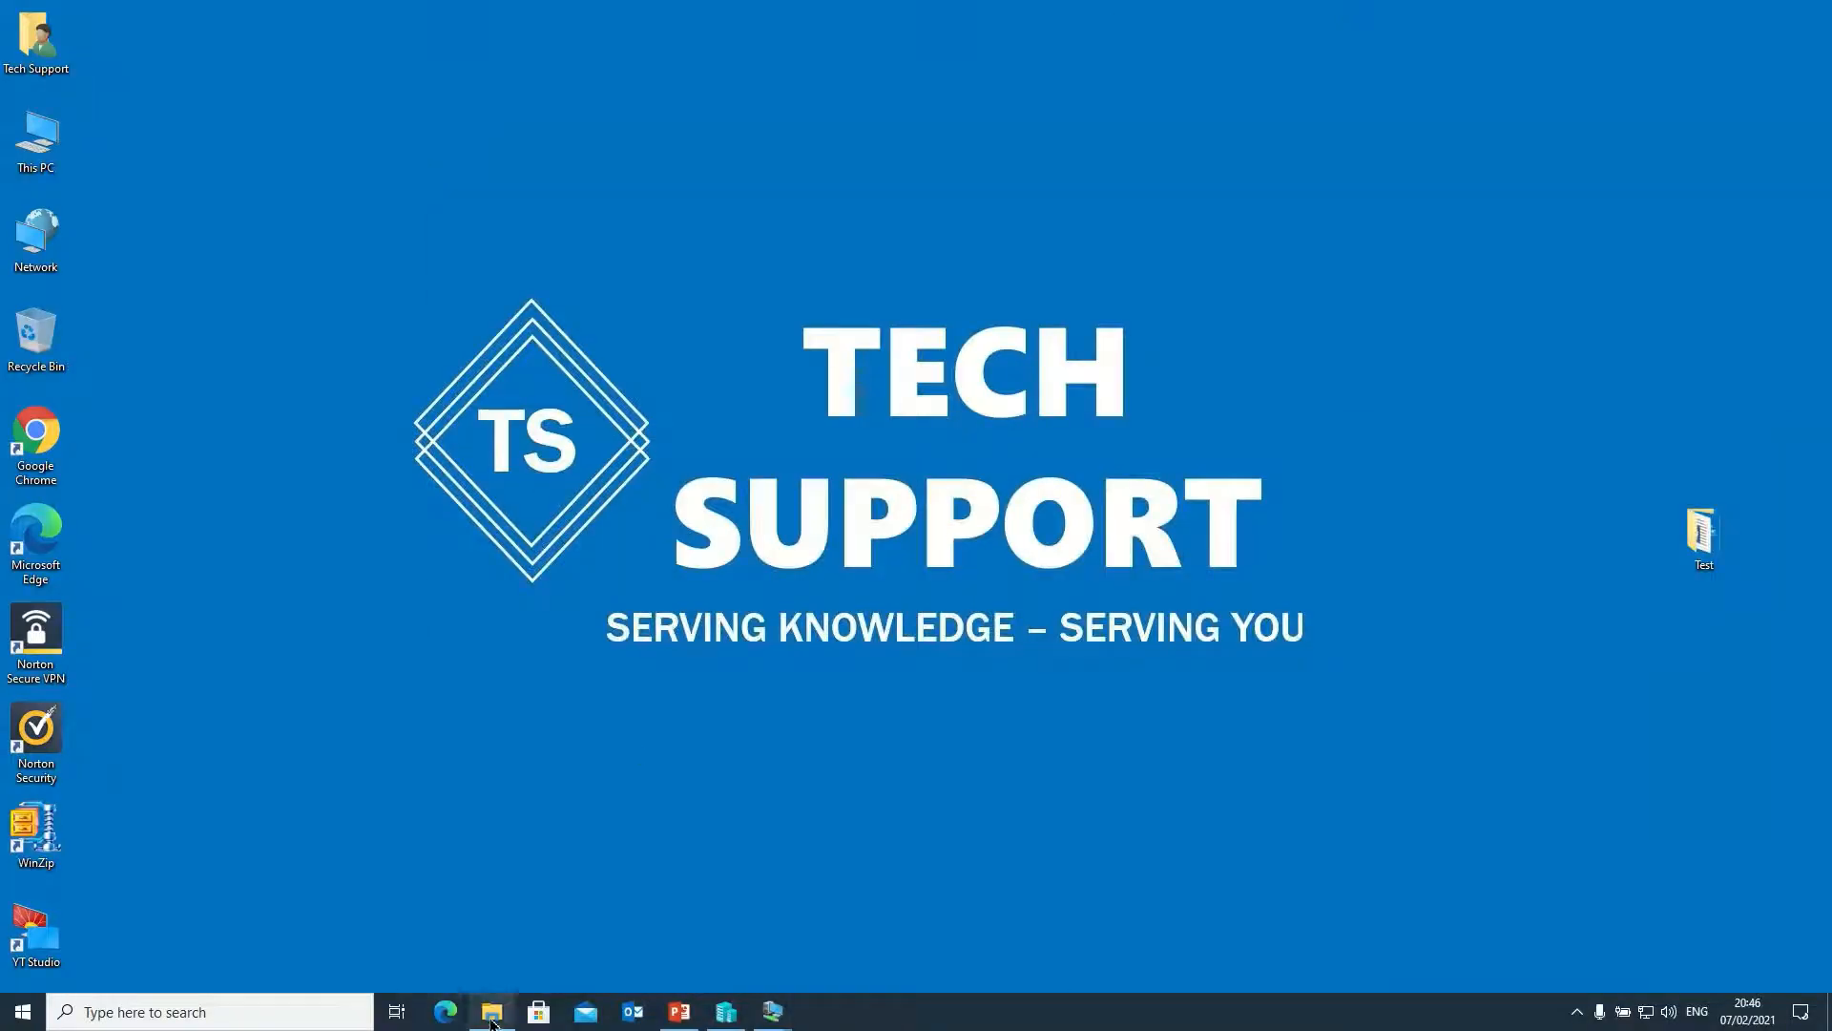
{"action": "mouse_move", "coordinate": [492, 1010]}
{"action": "left_click", "coordinate": [458, 954]}
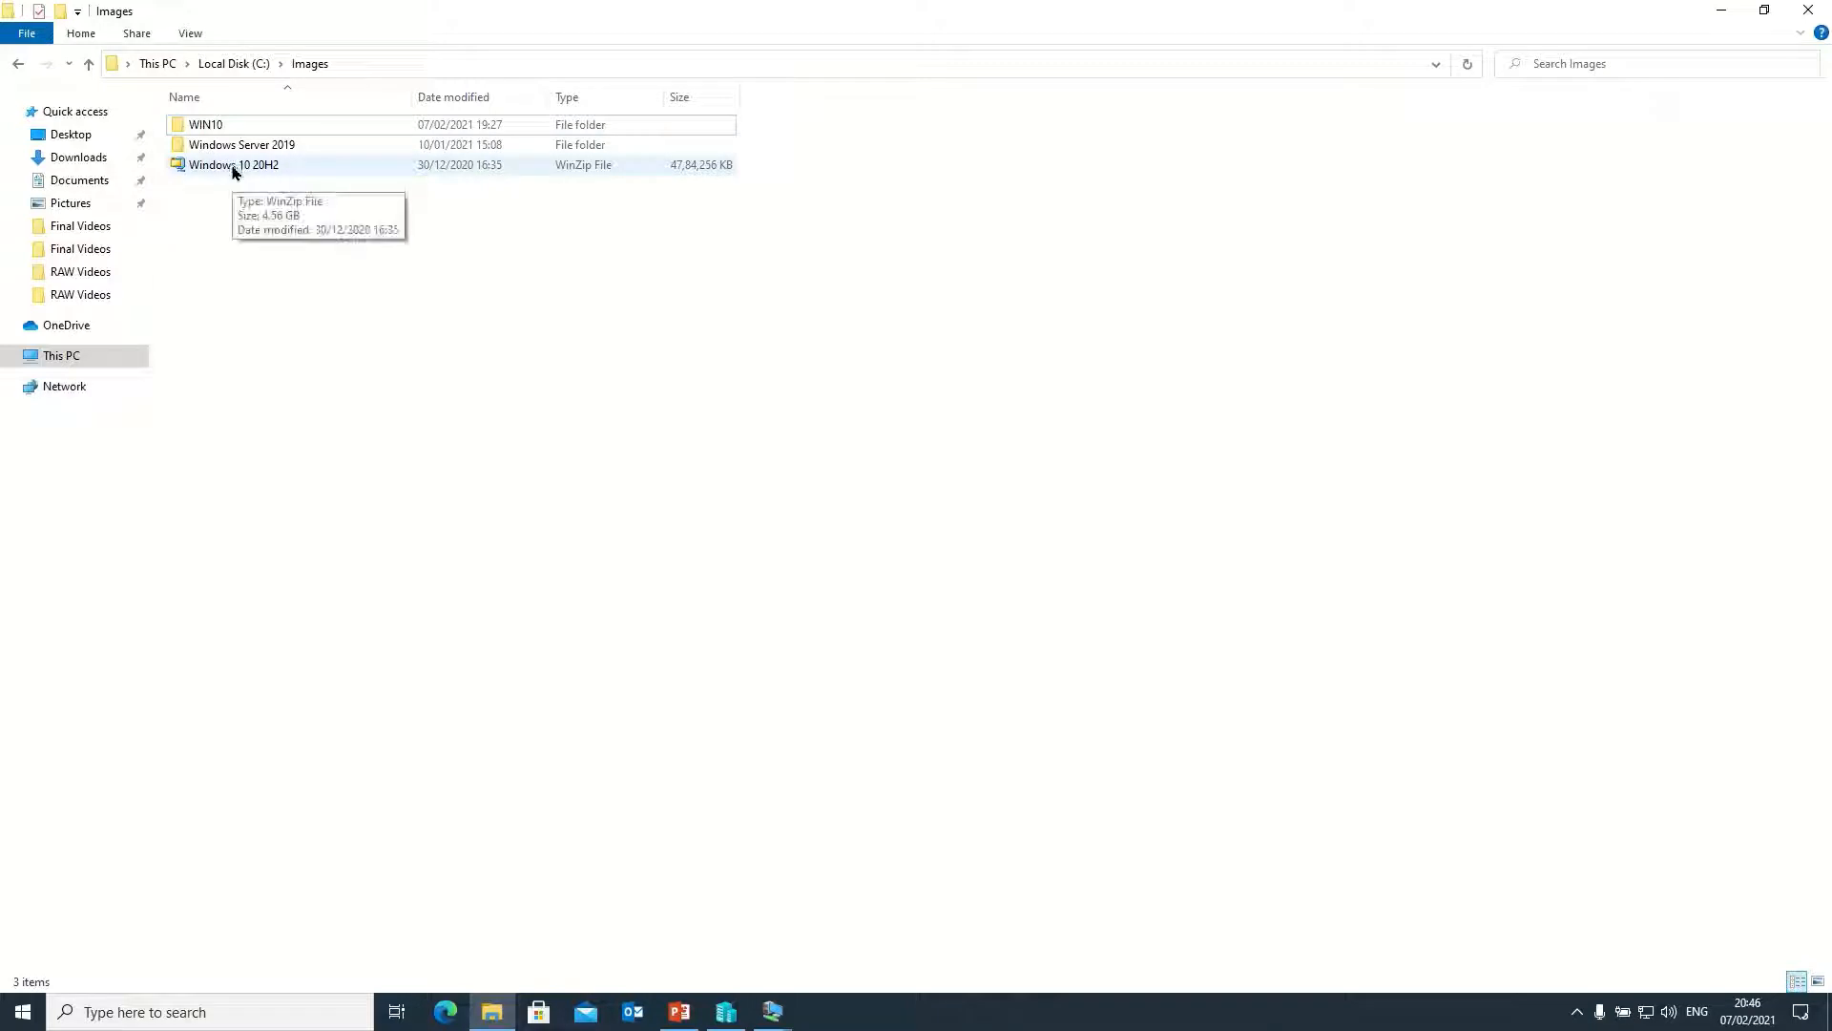
{"action": "double_click", "coordinate": [206, 127]}
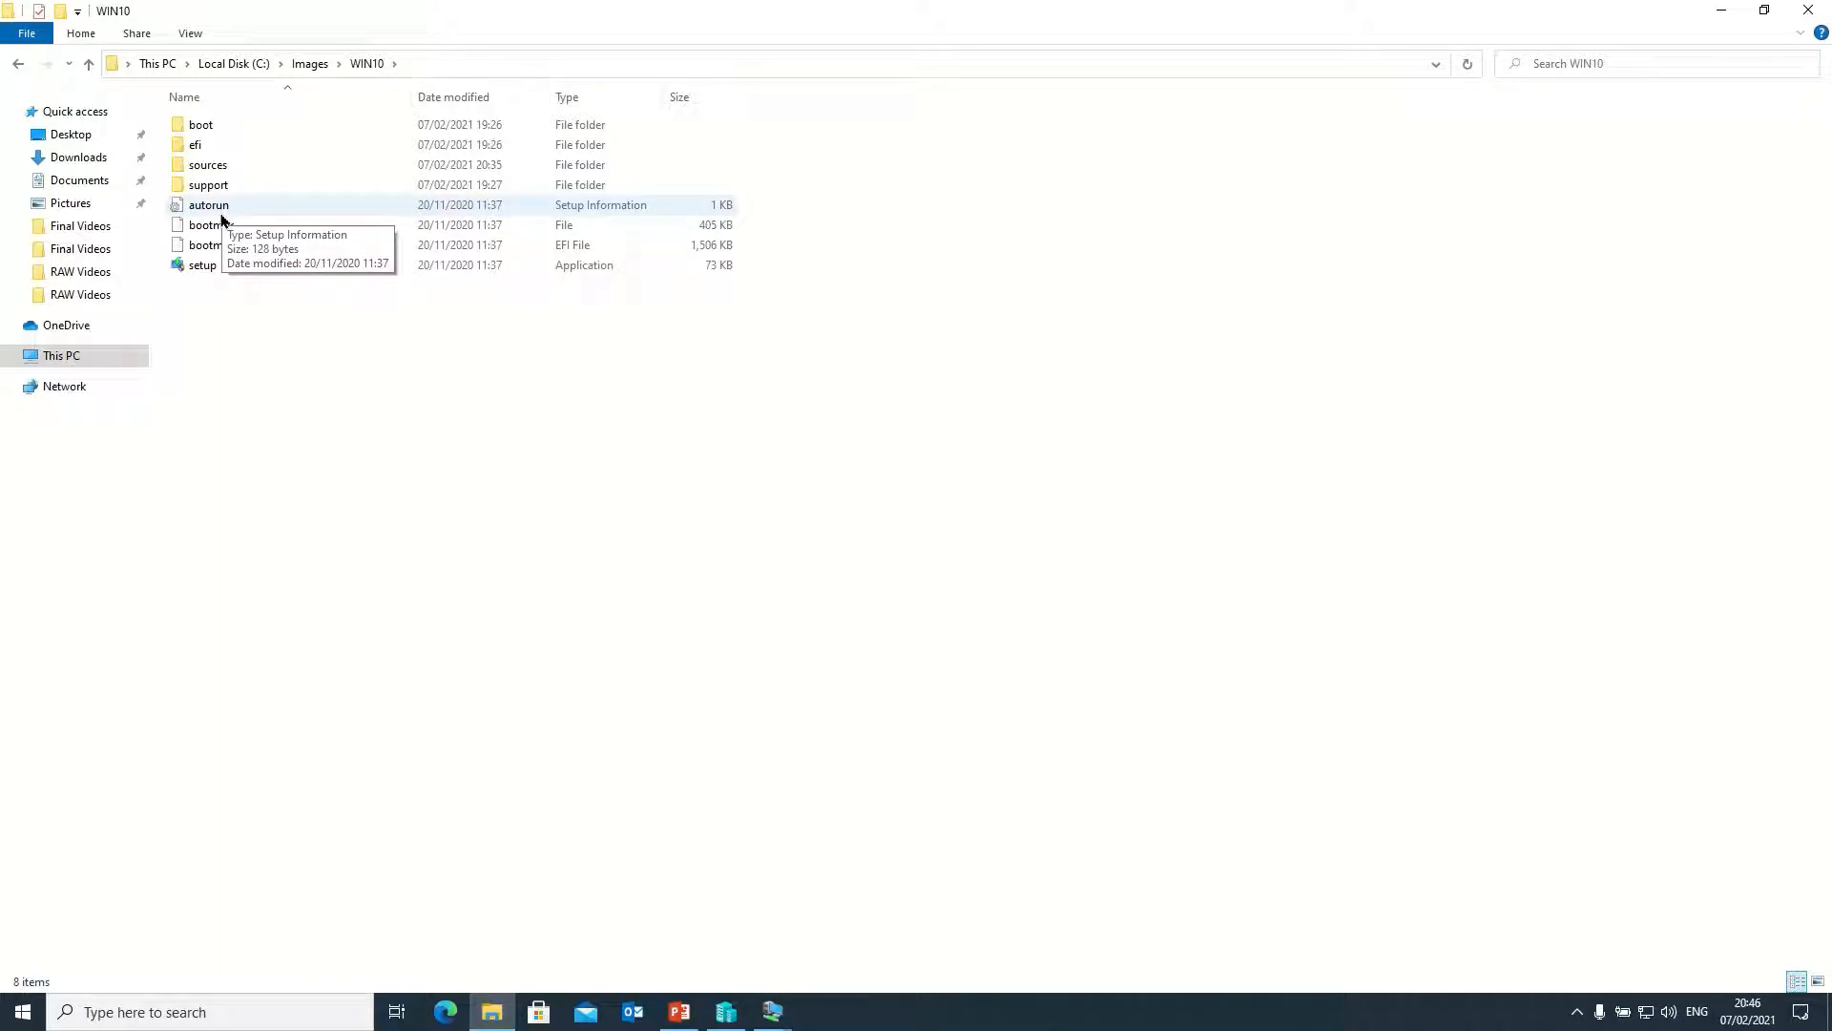
{"action": "left_click", "coordinate": [1616, 64]}
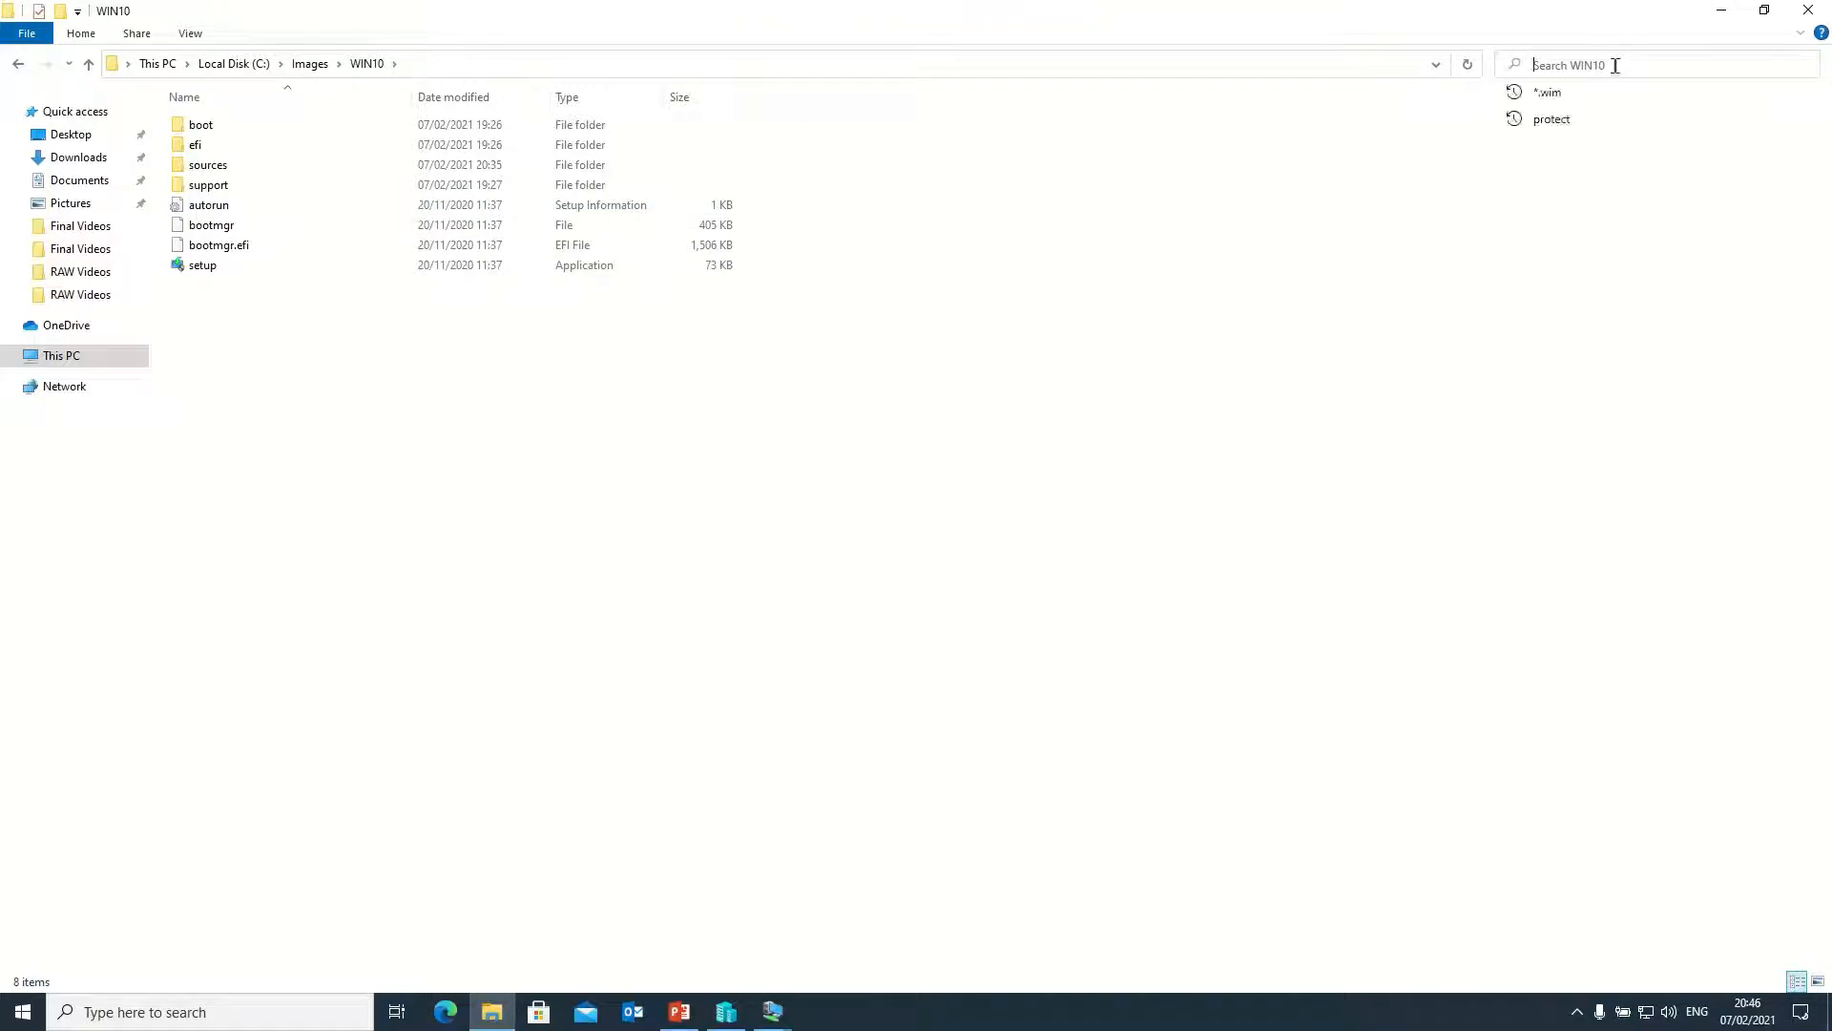
{"action": "type", "text": "*"}
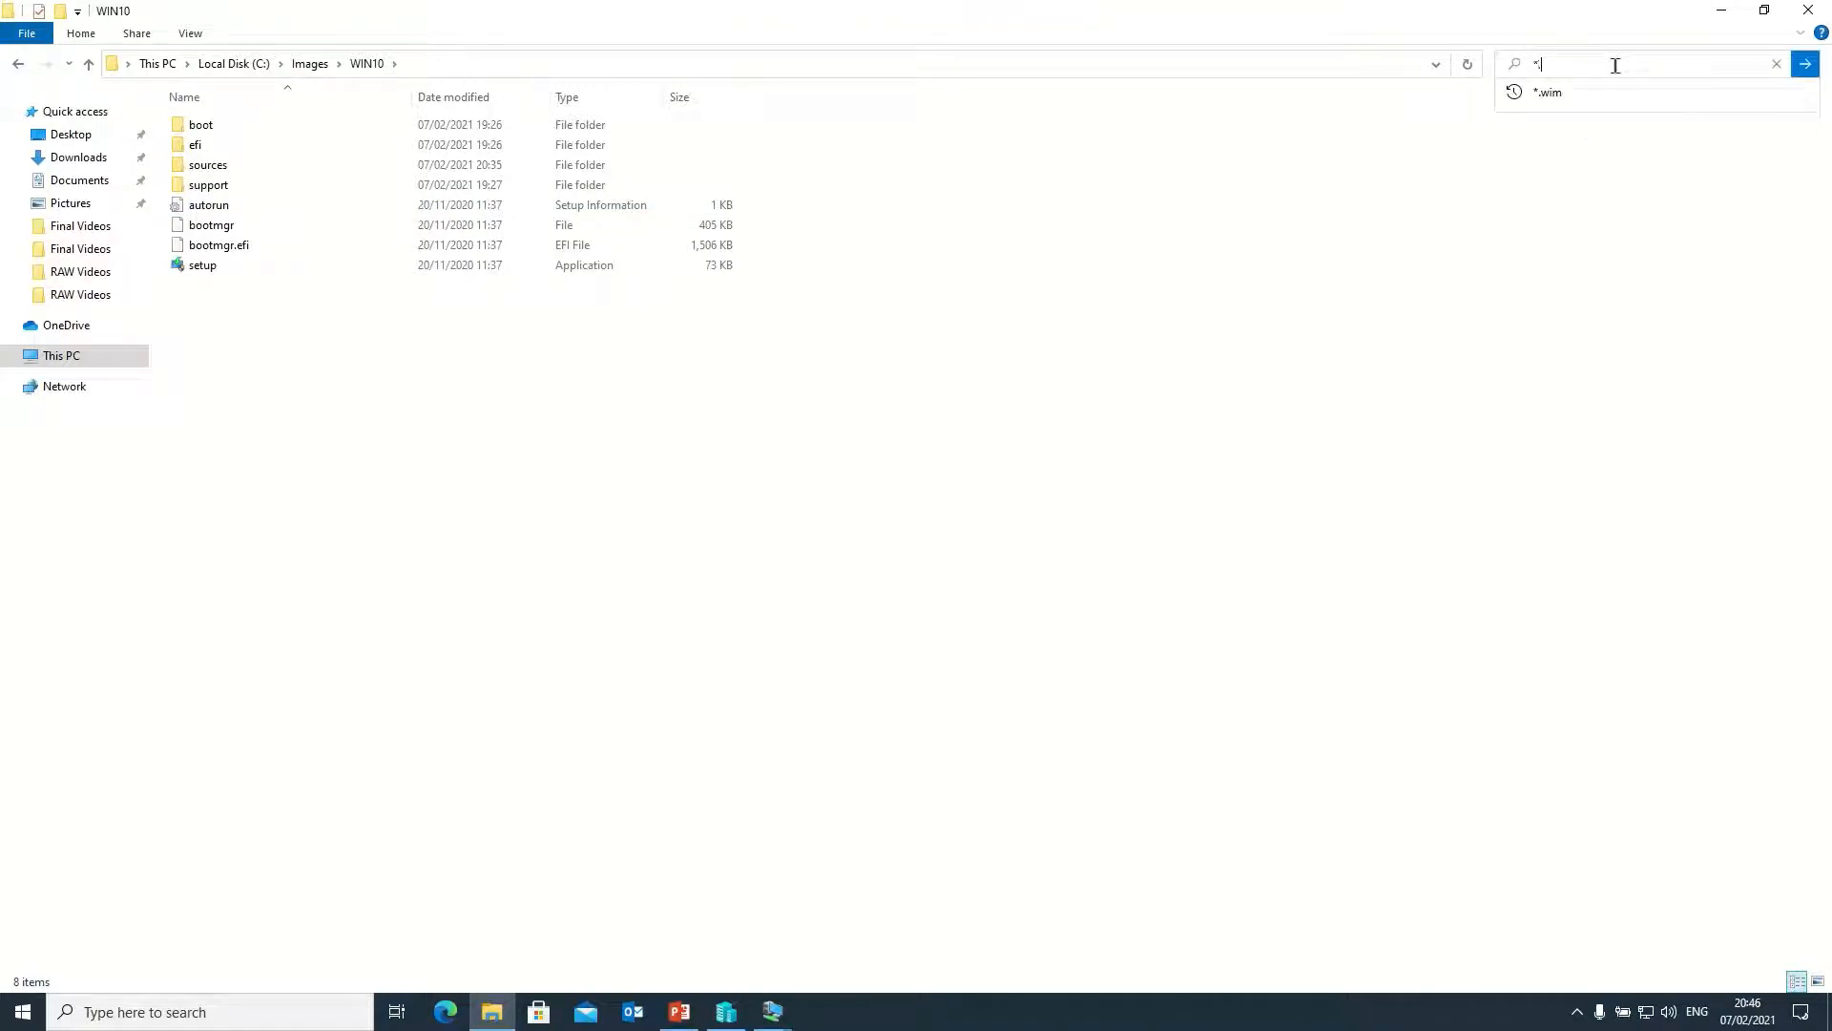
{"action": "type", "text": ".win"}
{"action": "key", "text": "BackSpace"}
{"action": "type", "text": "m"}
{"action": "key", "text": "Return"}
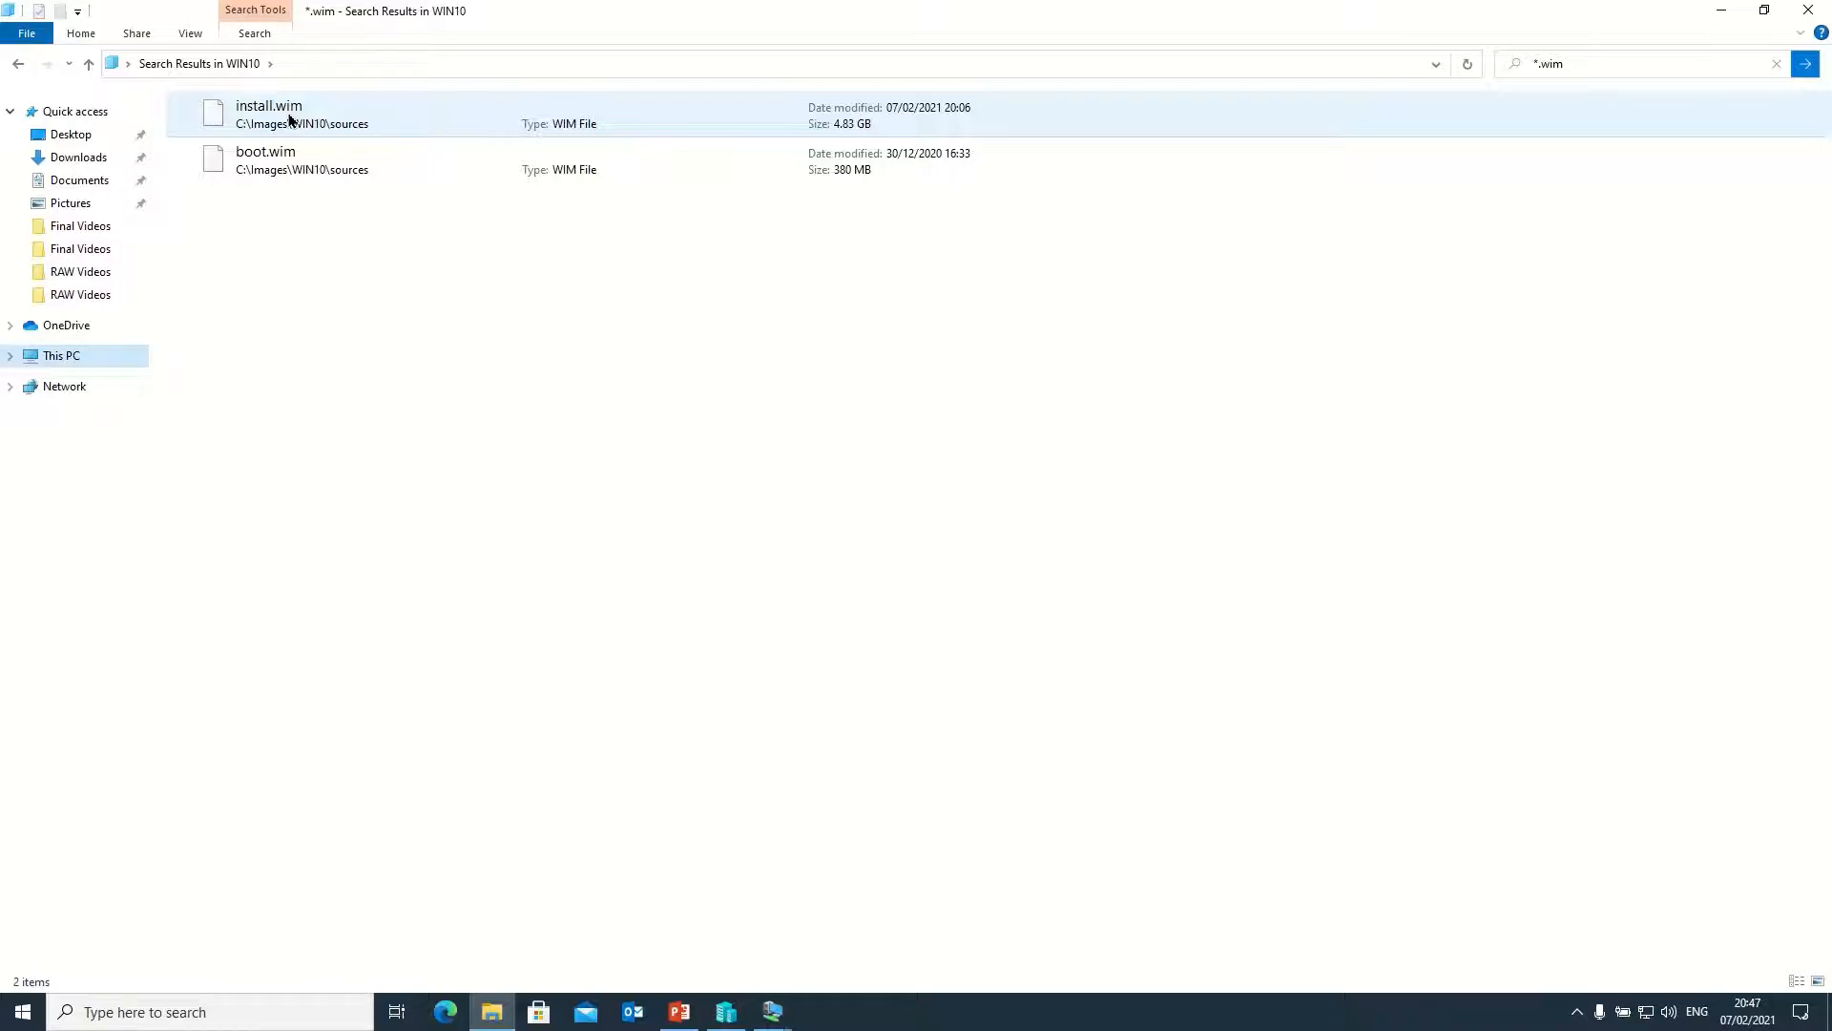
Step: Return to the Server virtual machine, examine the contents of New Volume (F:), and go back to This PC
{"action": "left_click", "coordinate": [1721, 10]}
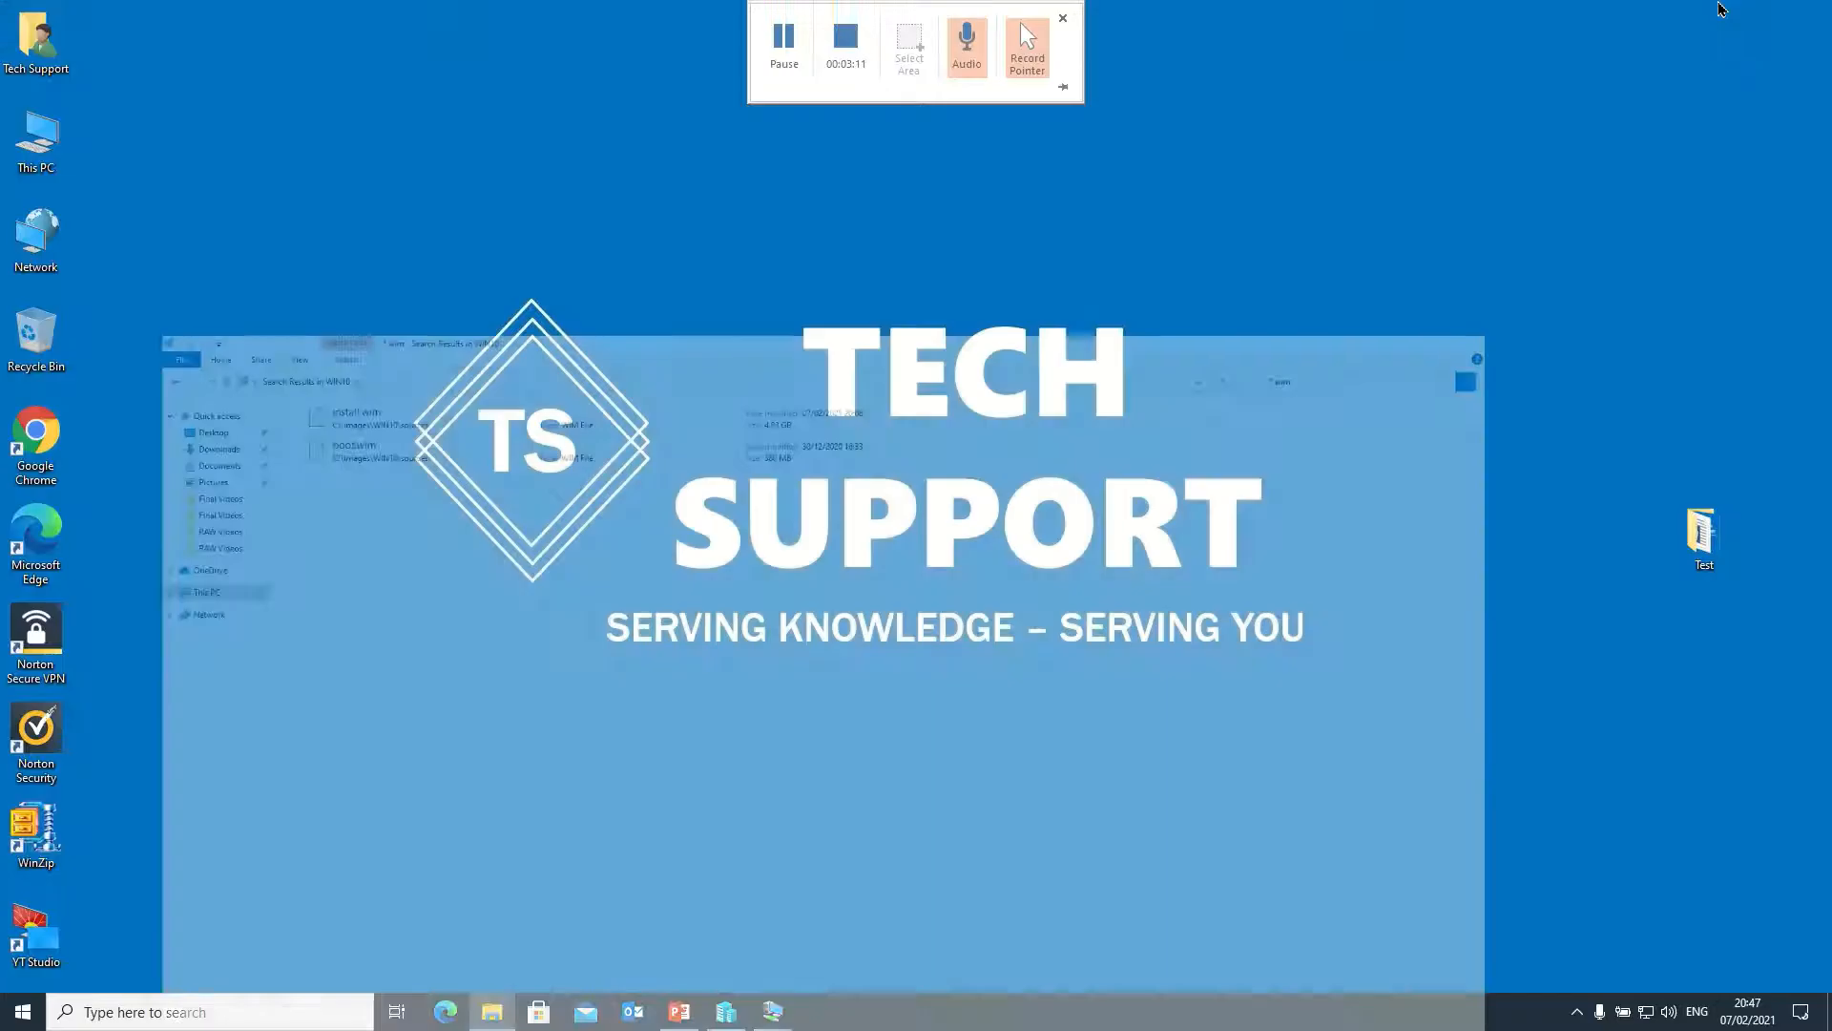
{"action": "mouse_move", "coordinate": [761, 1024]}
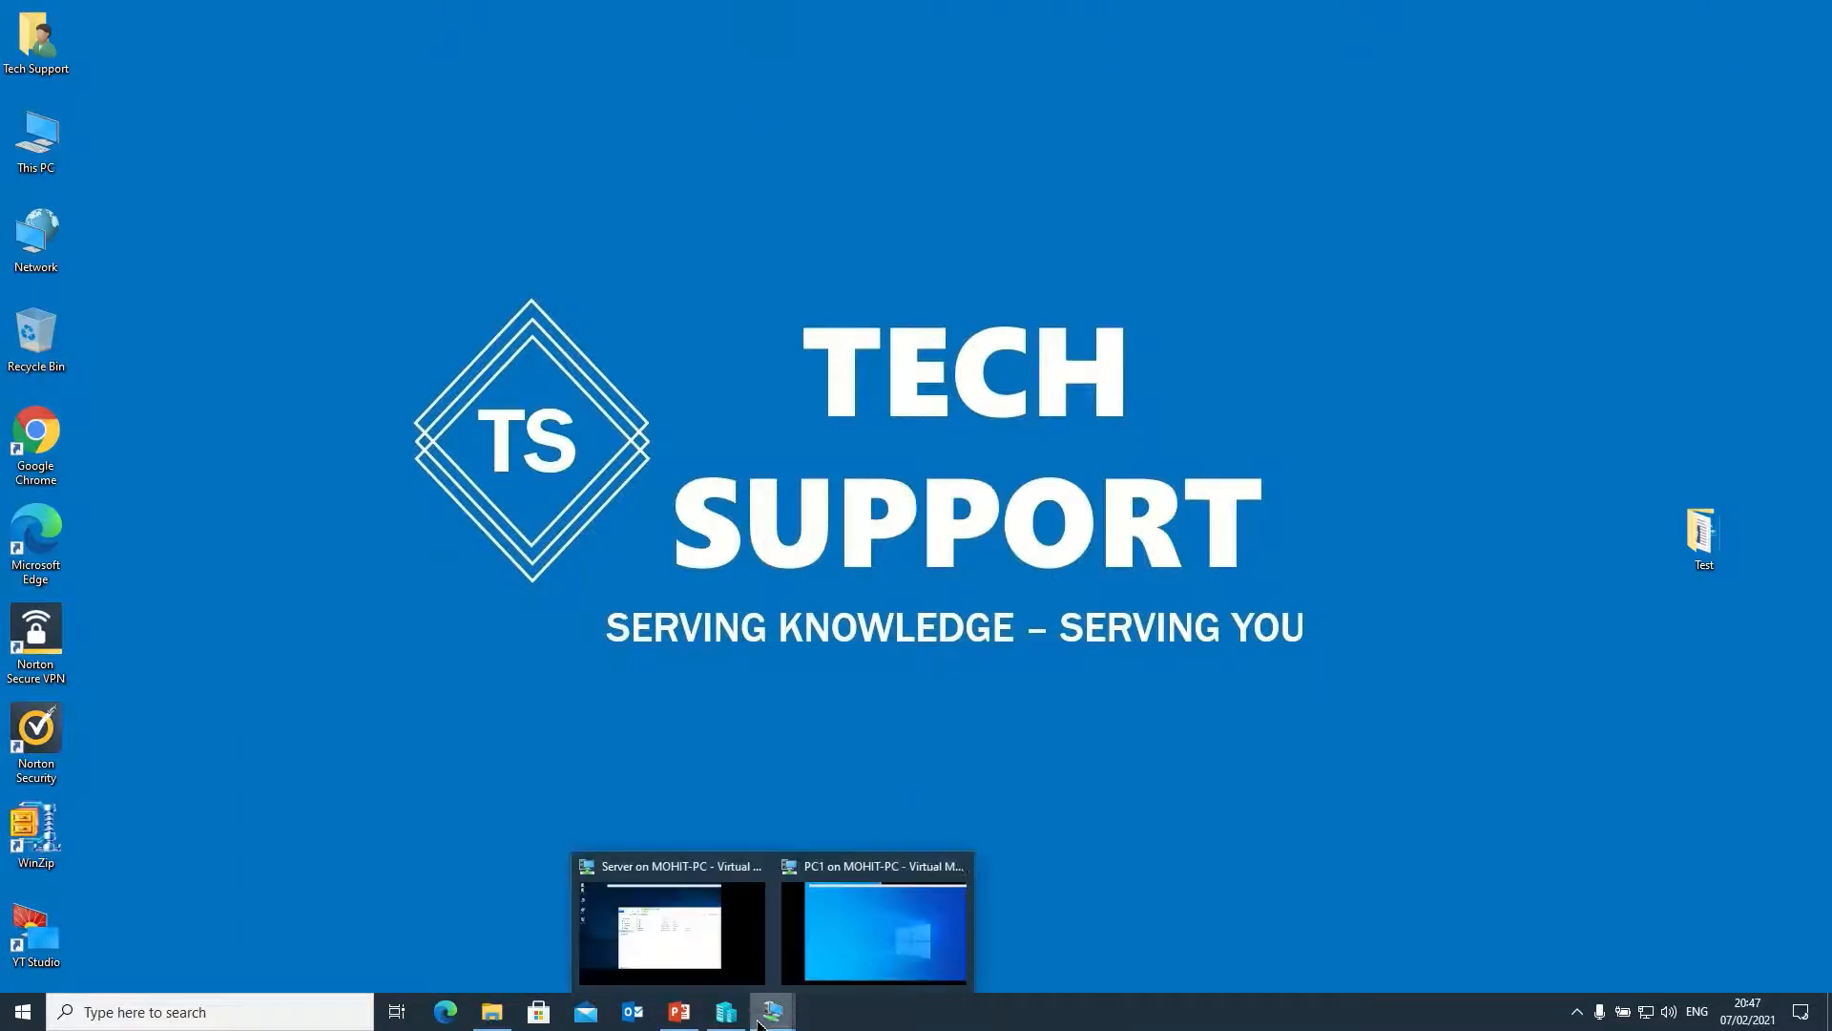
{"action": "left_click", "coordinate": [671, 921]}
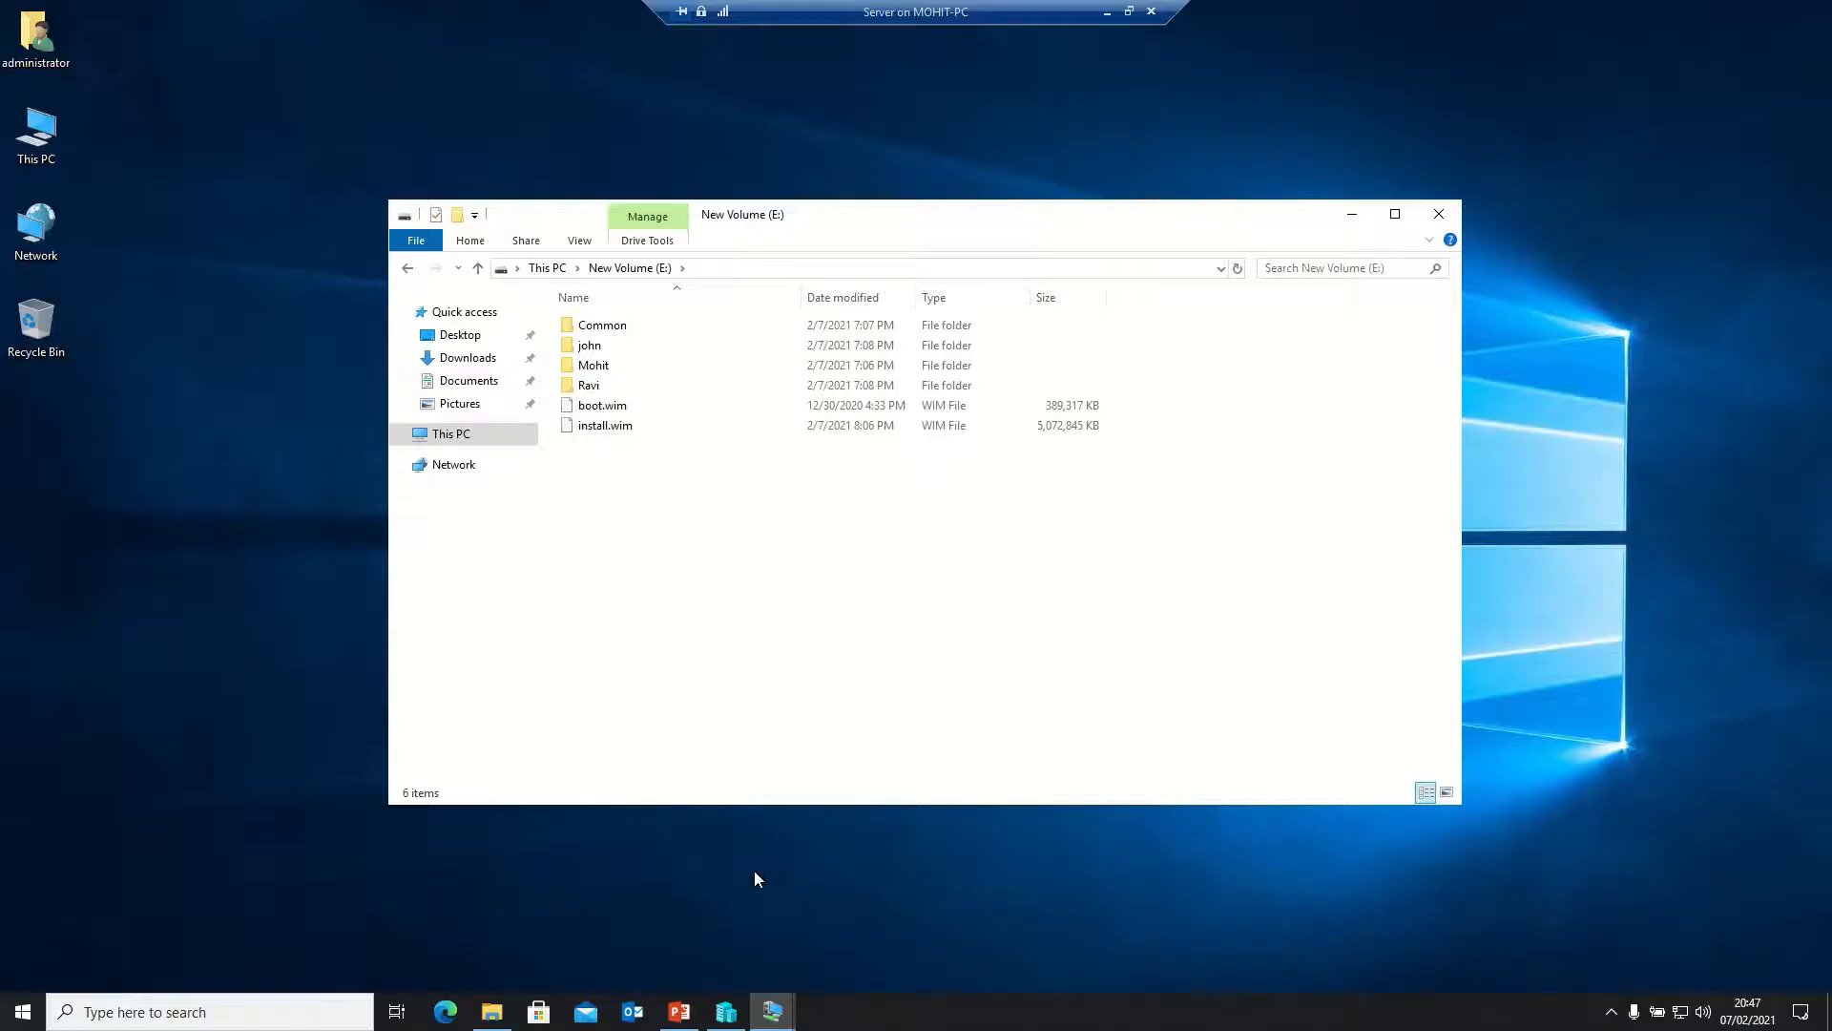
{"action": "left_click", "coordinate": [545, 269]}
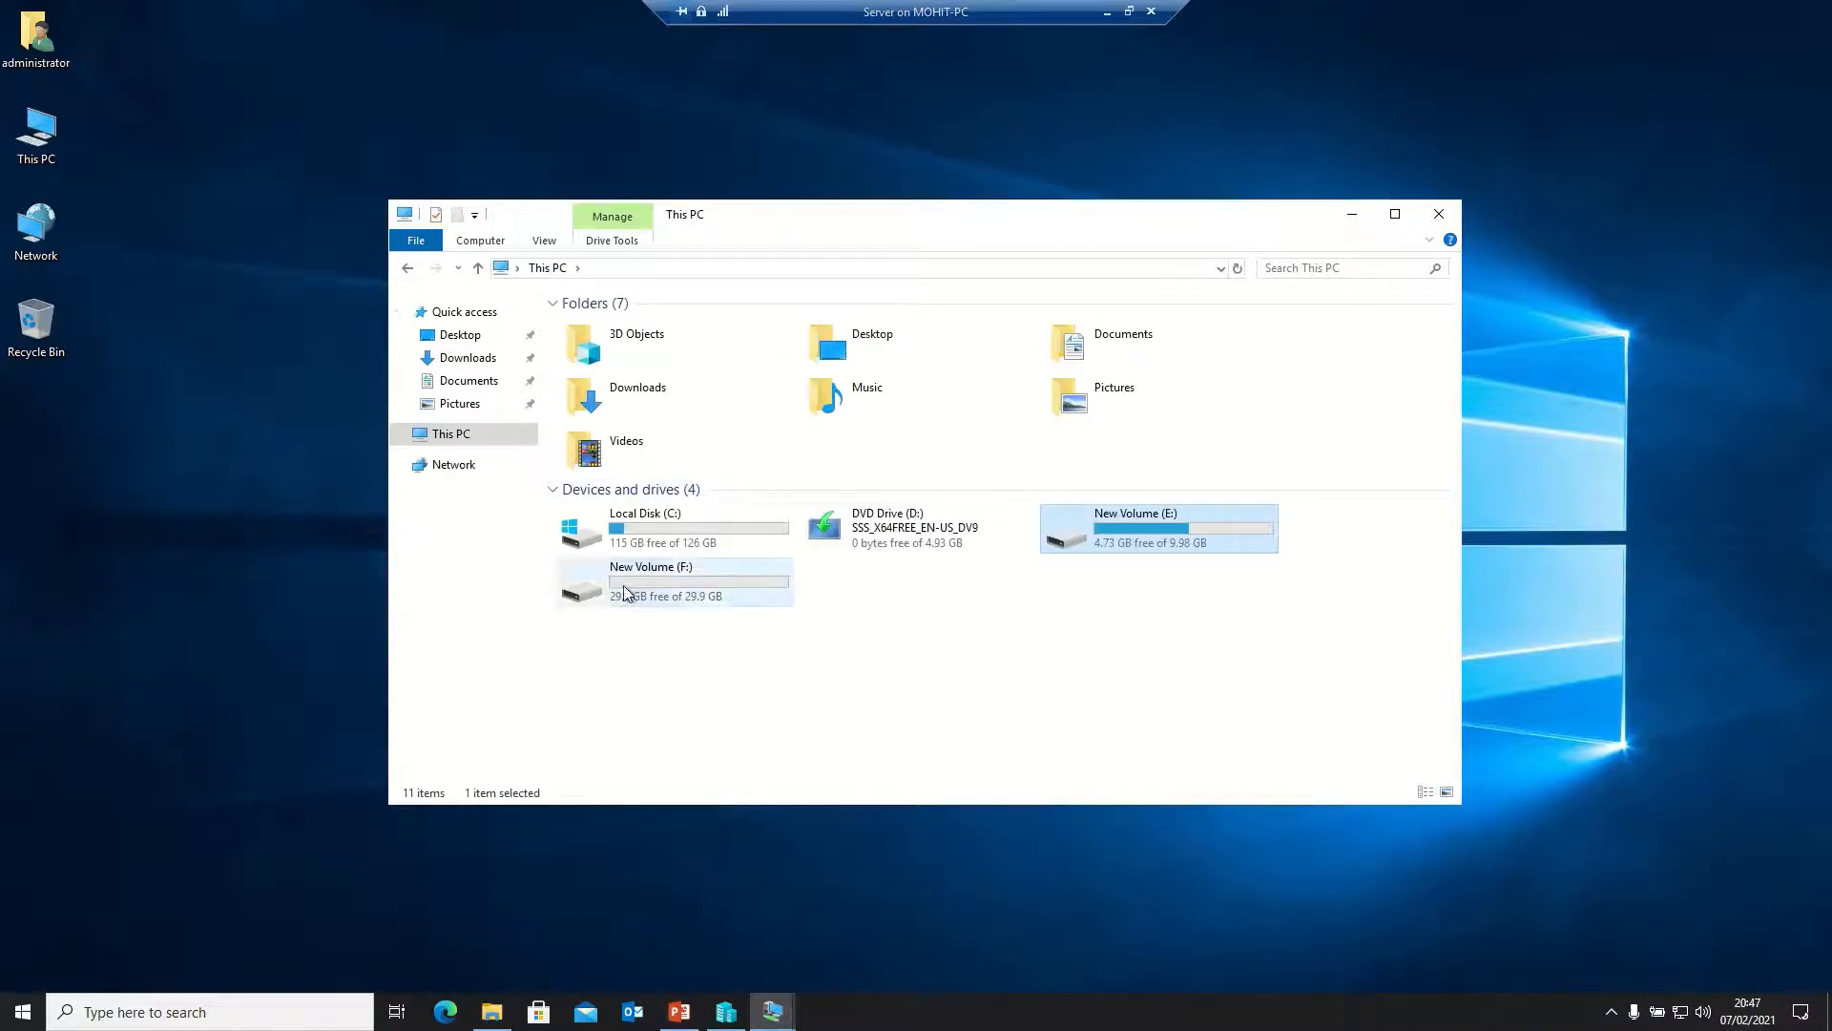
{"action": "double_click", "coordinate": [625, 593]}
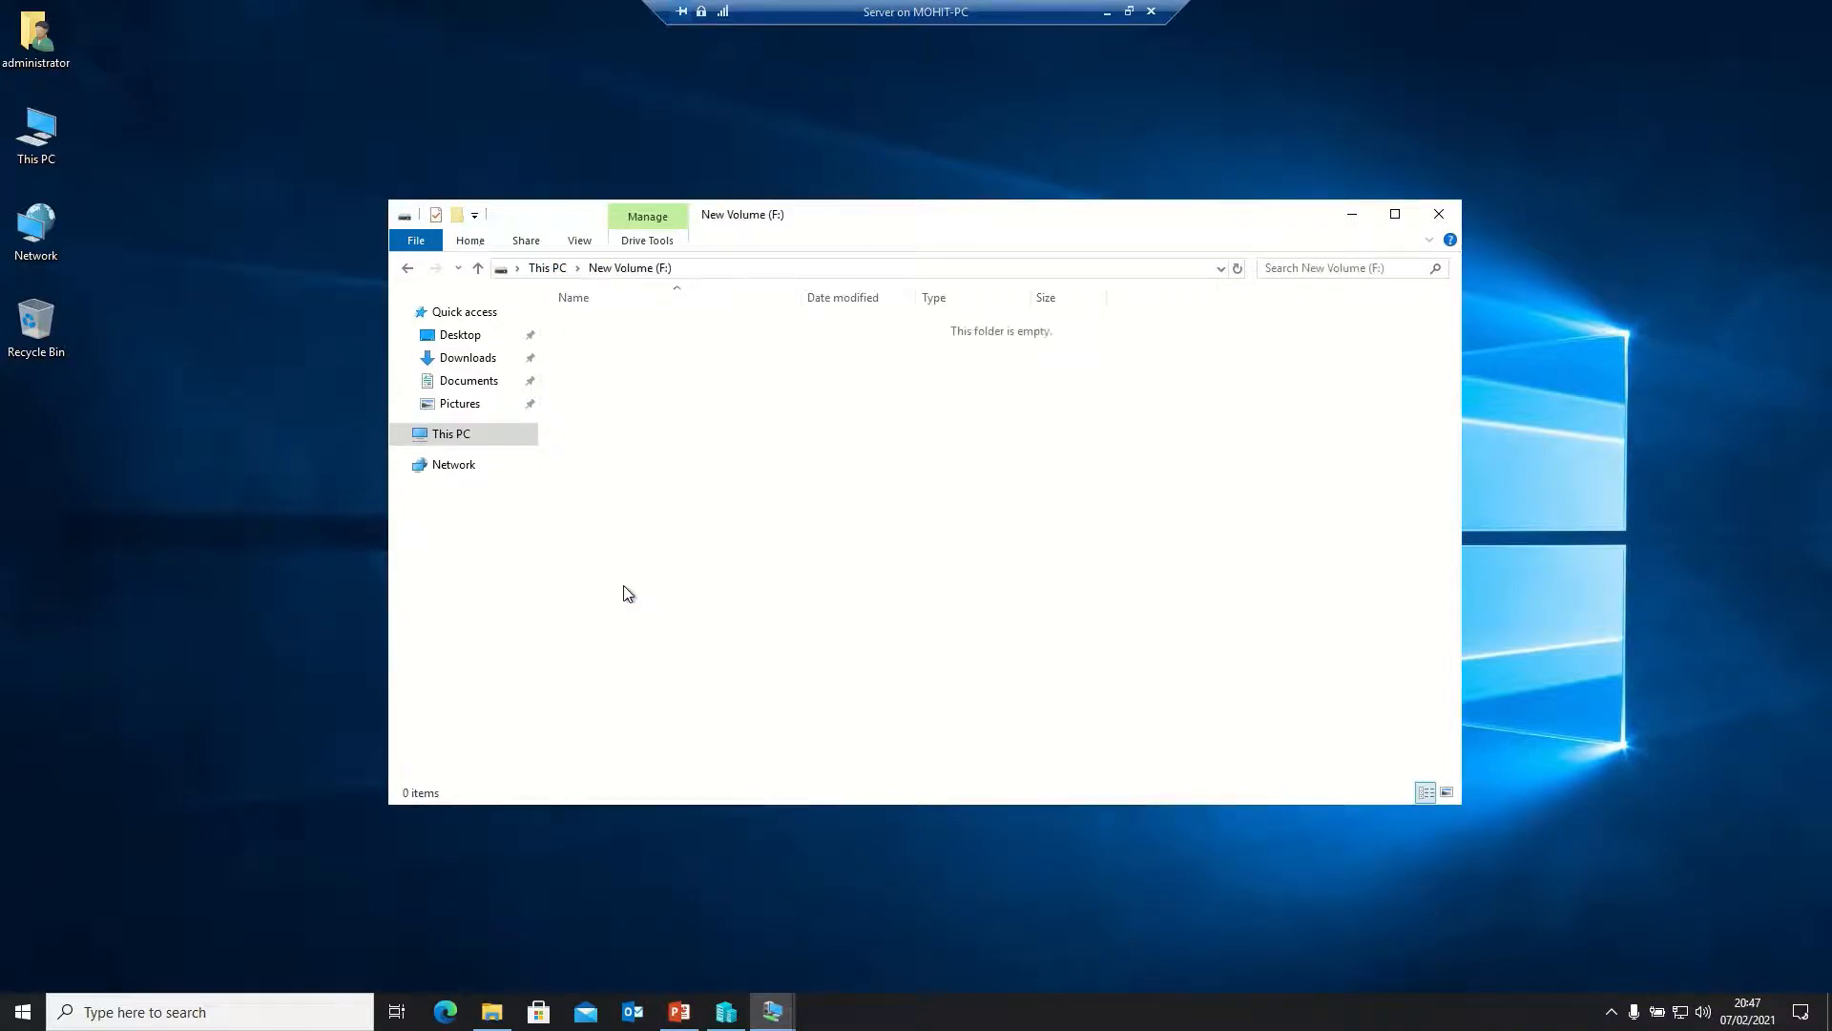
{"action": "left_click", "coordinate": [544, 268]}
{"action": "left_click_drag", "start_coordinate": [847, 222], "coordinate": [950, 141]}
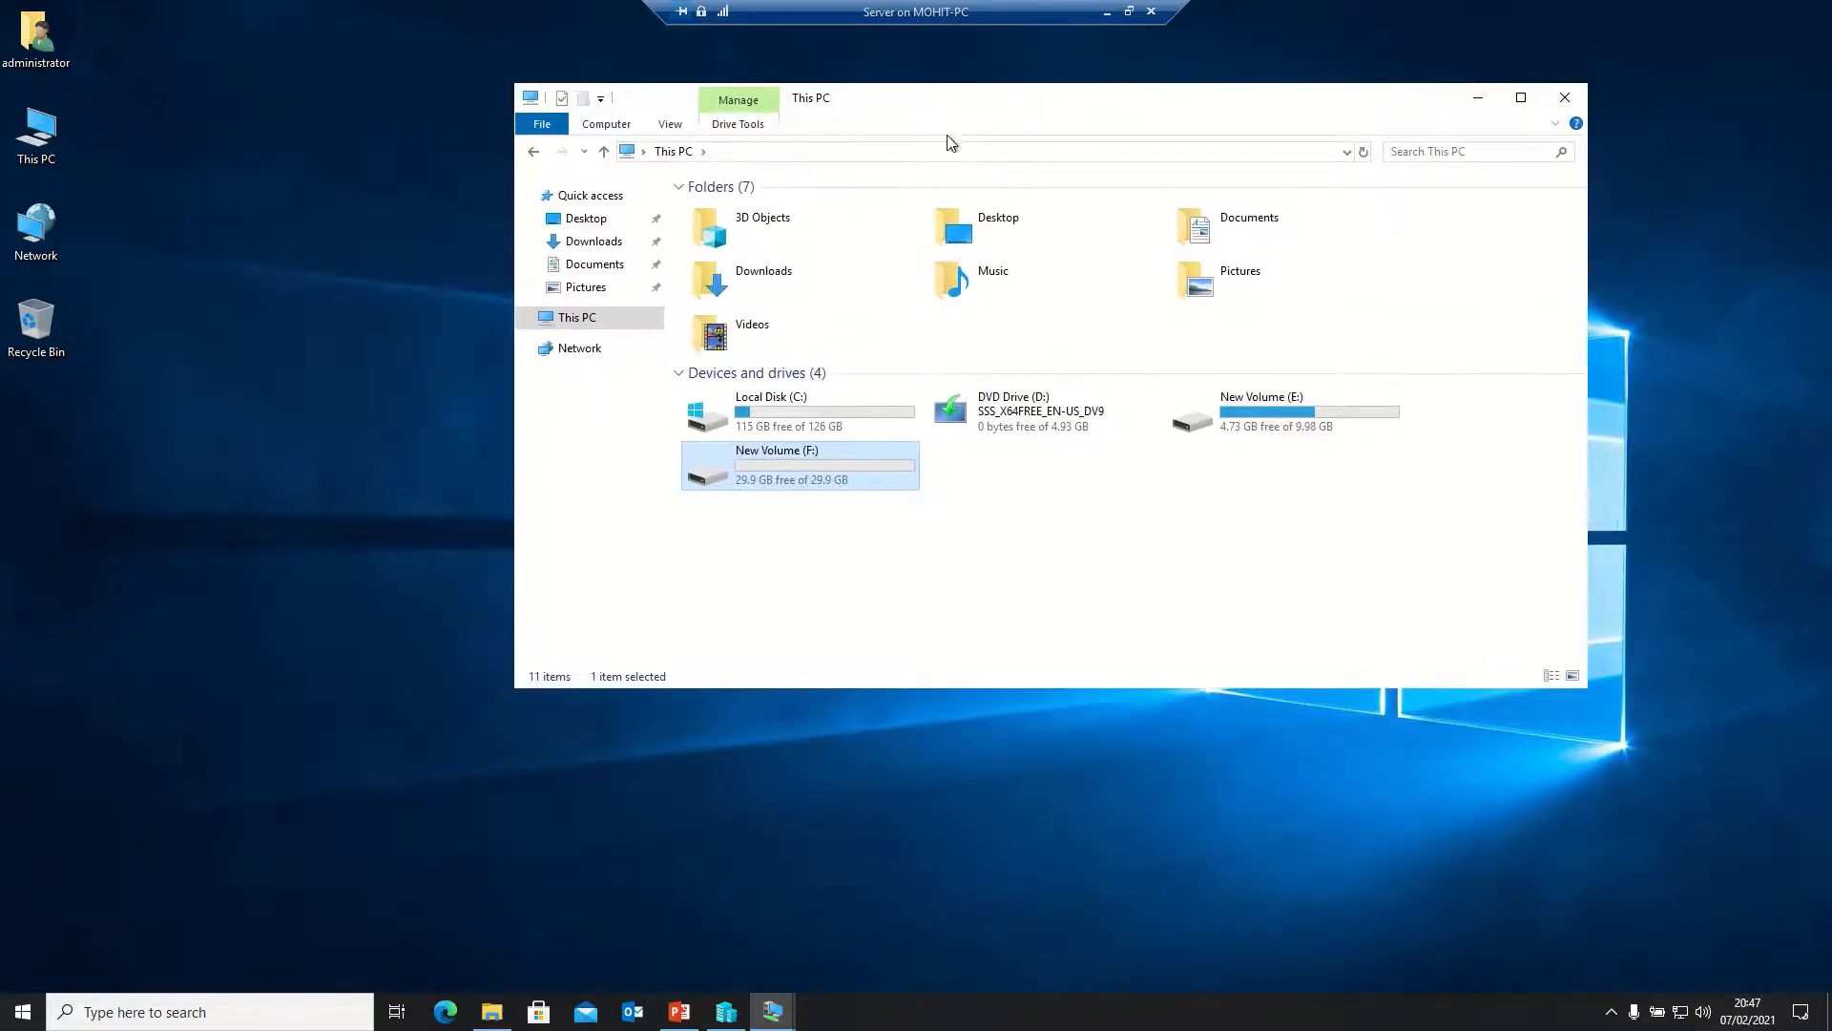
{"action": "left_click", "coordinate": [784, 886]}
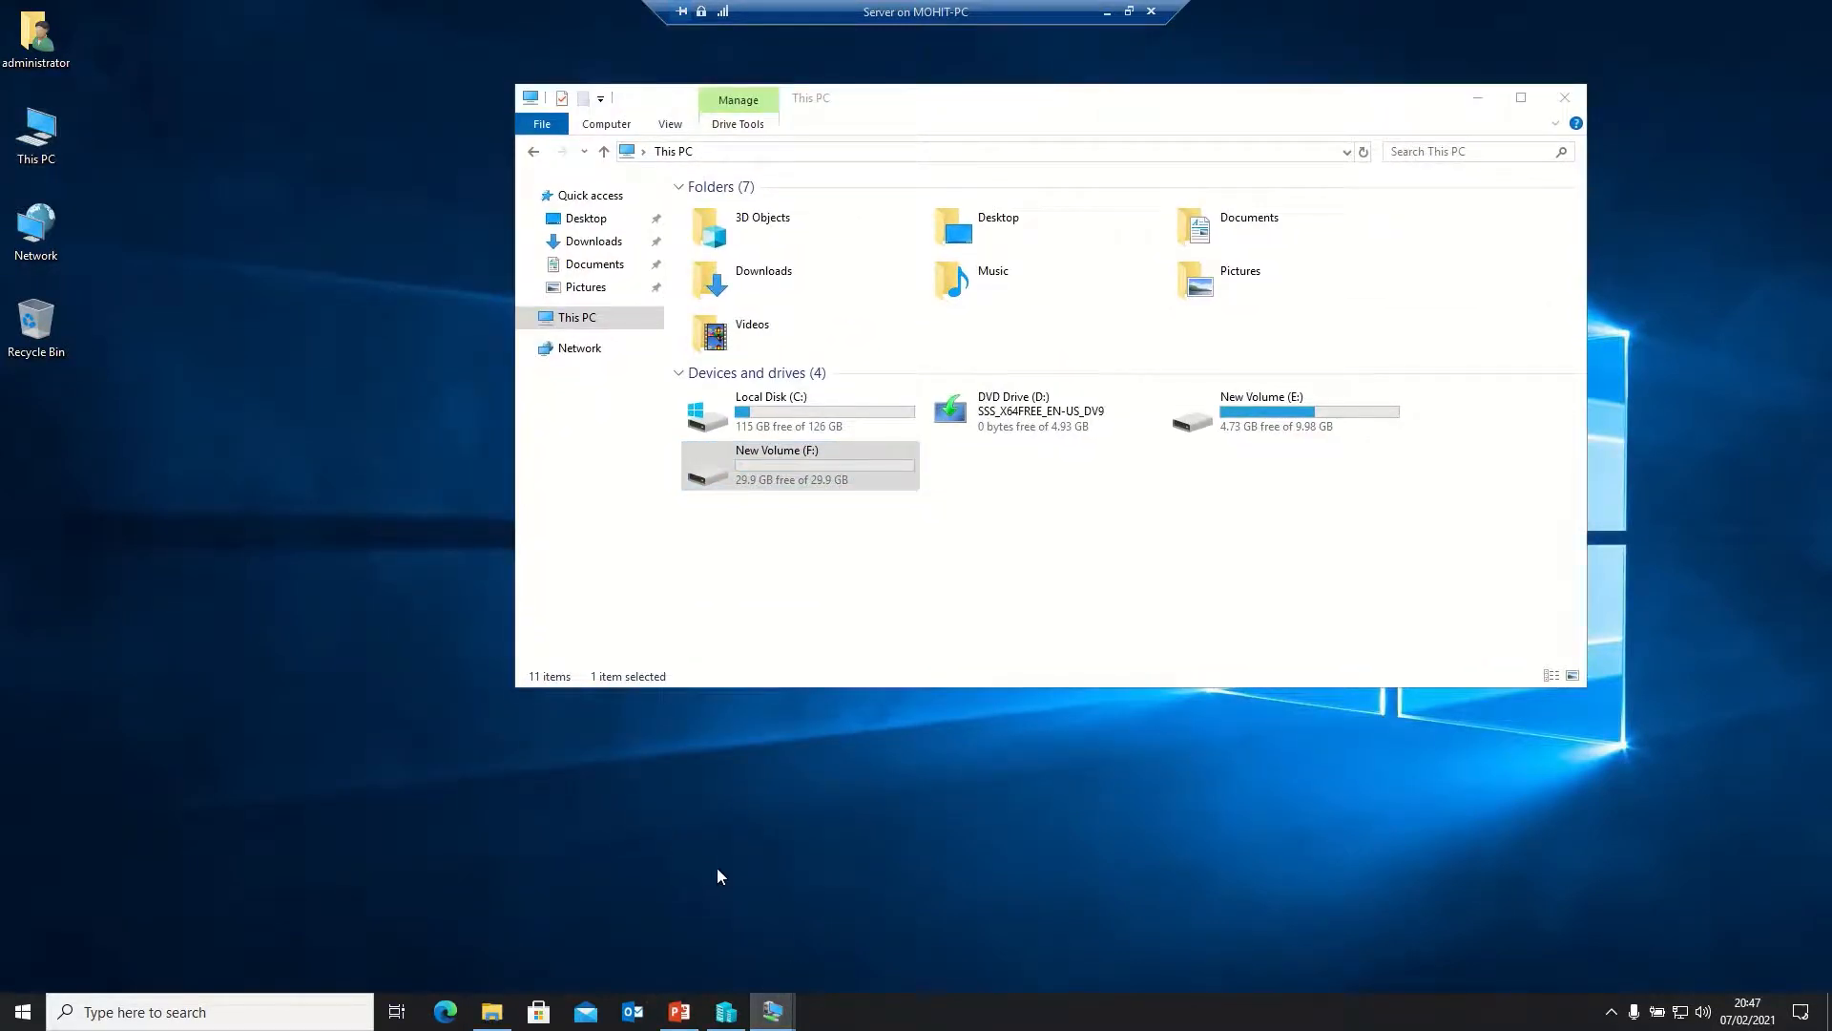
Step: Switch back to the Windows Deployment Services console, expand Servers and select SERVER.TECHSUPPORT.COM
{"action": "key", "text": "alt+Tab"}
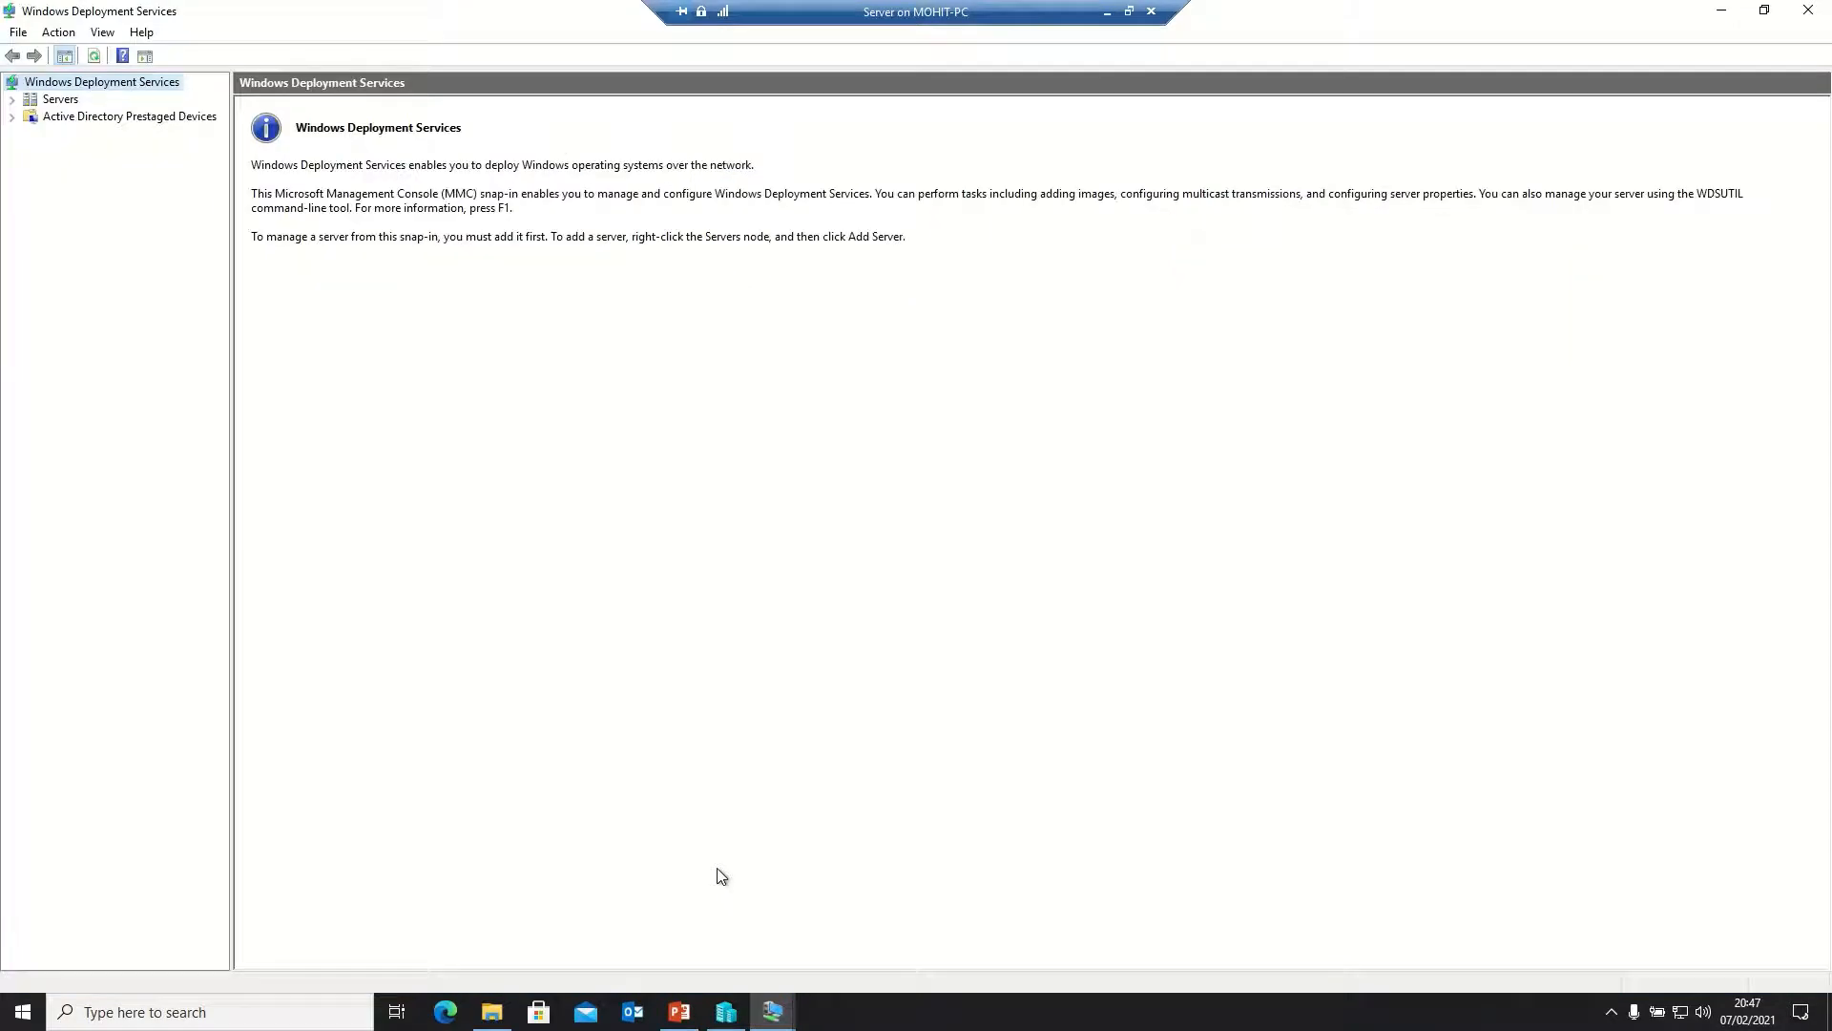
{"action": "left_click", "coordinate": [10, 99]}
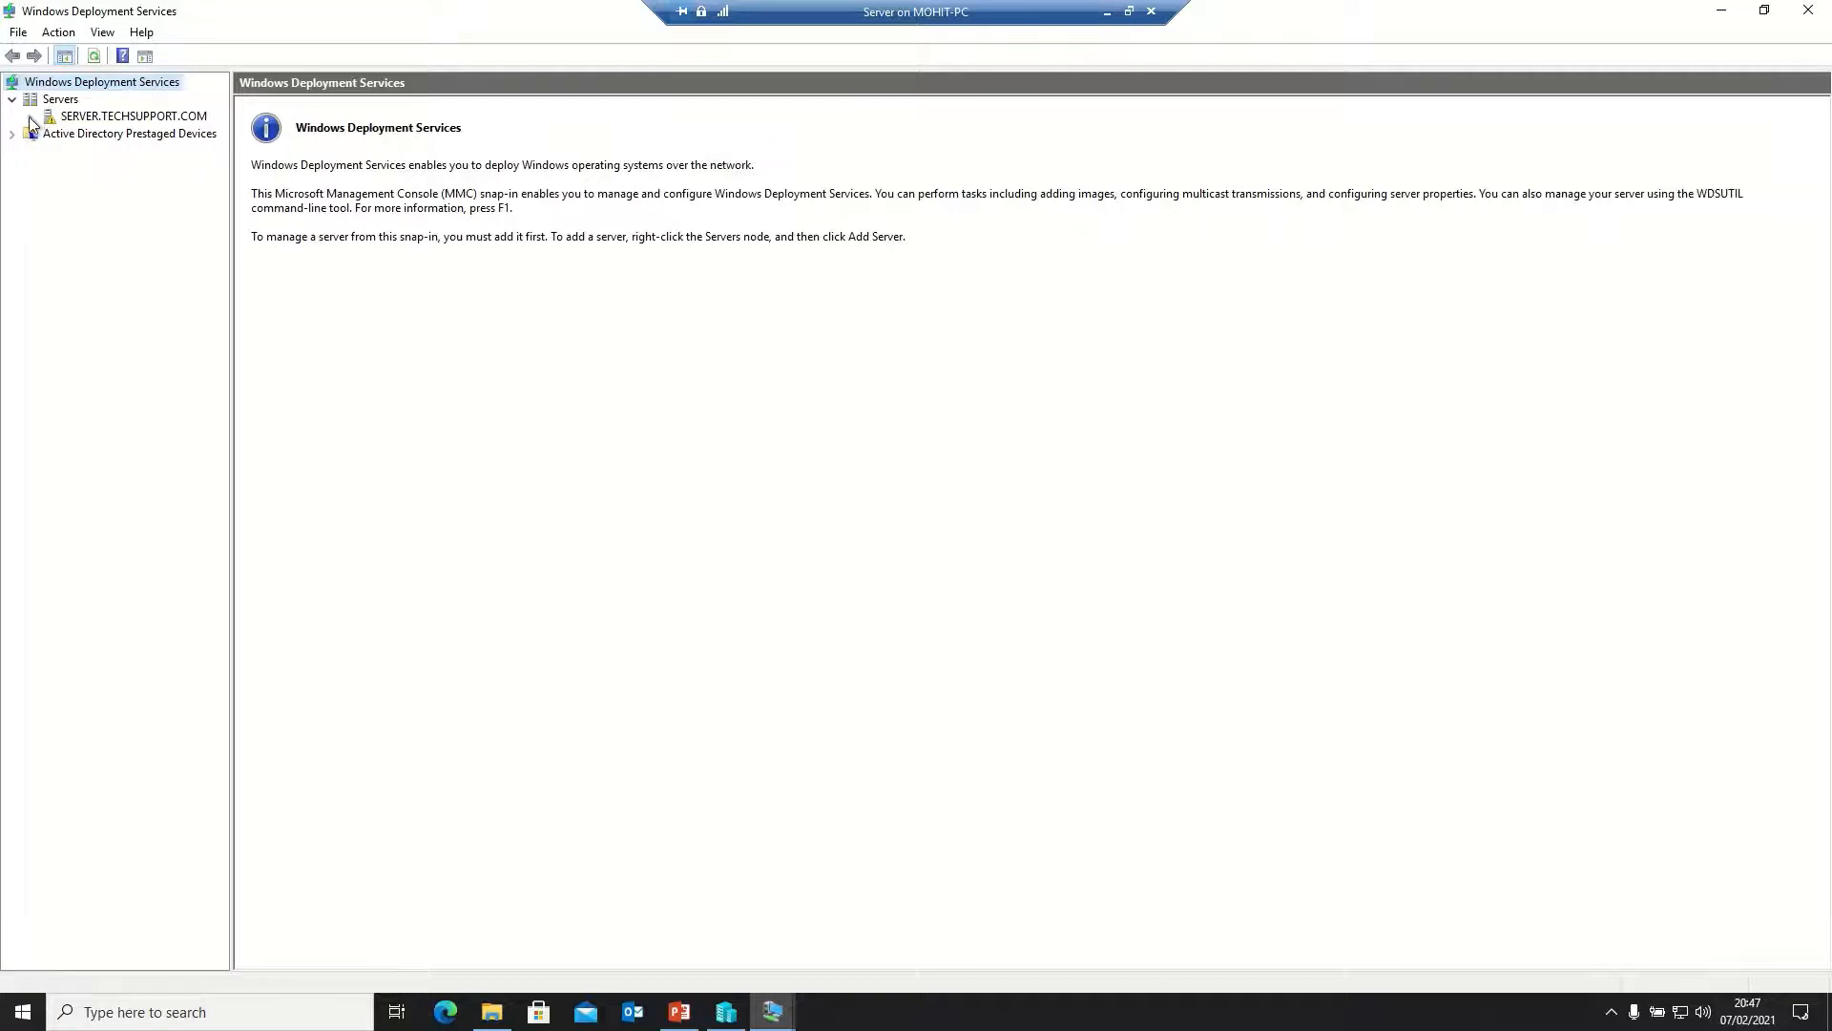
{"action": "left_click", "coordinate": [93, 116]}
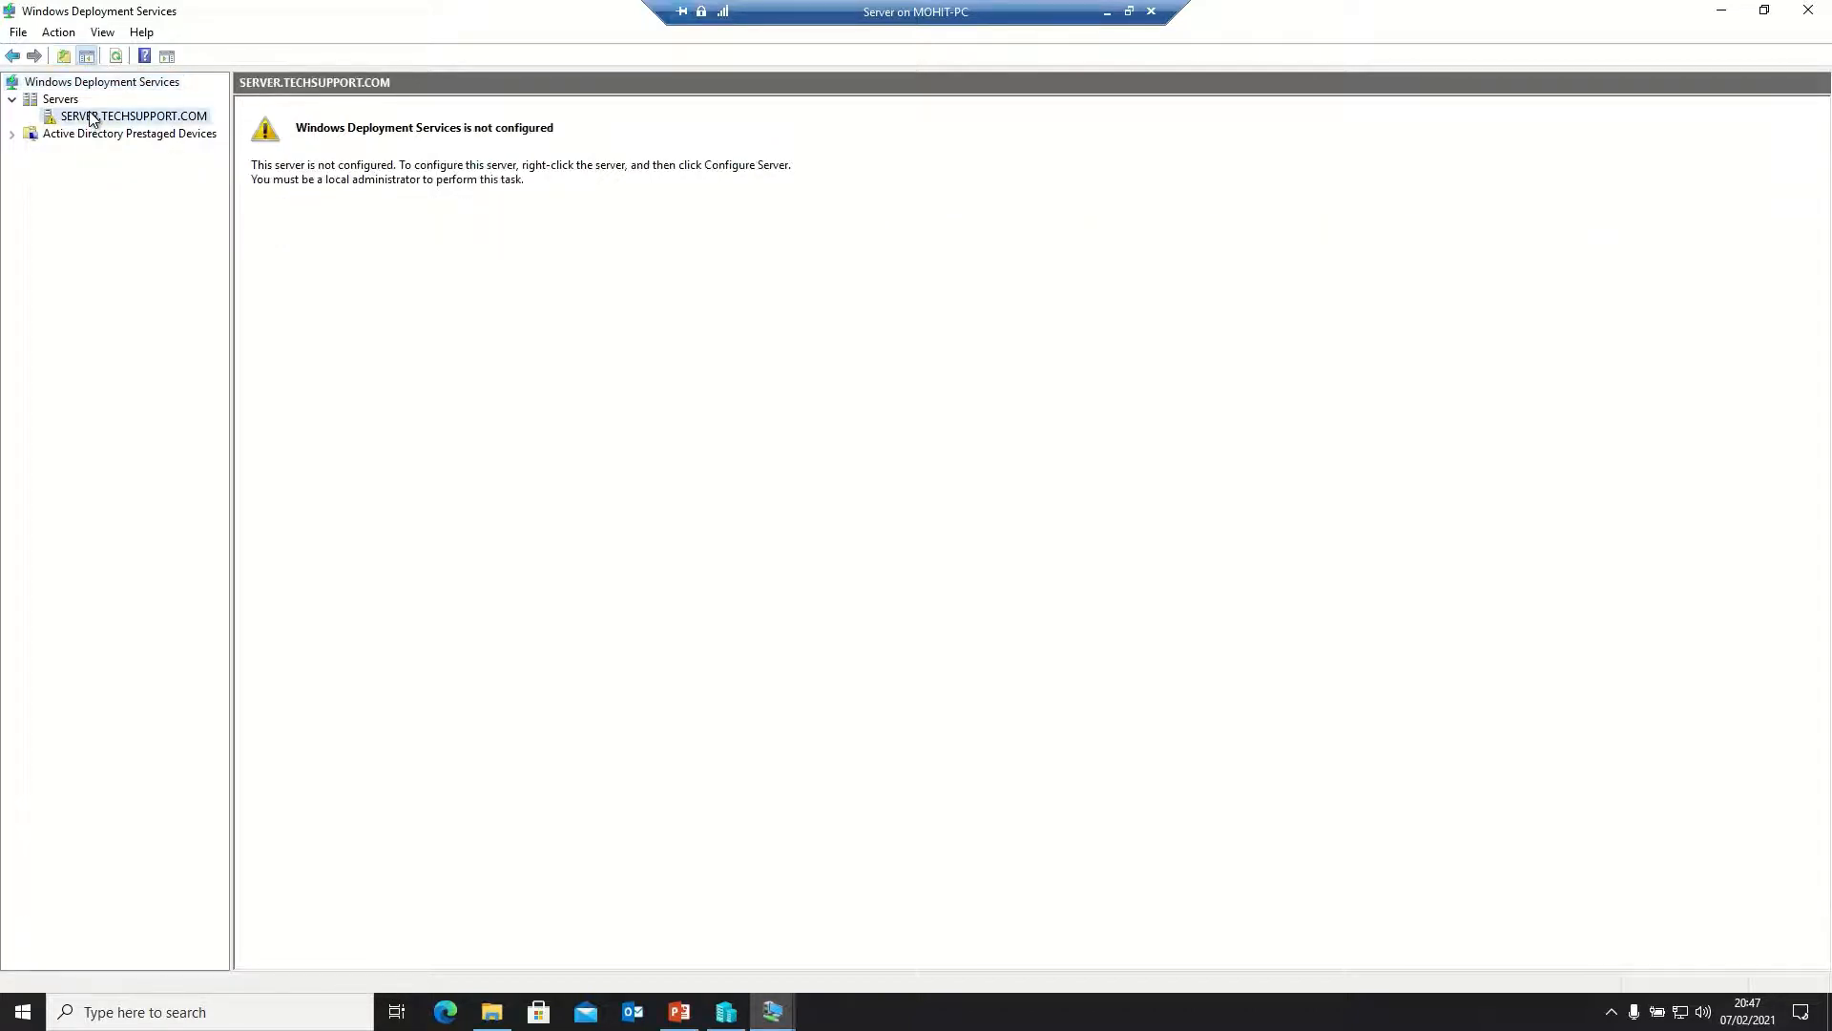
Step: Start configuring SERVER.TECHSUPPORT.COM as integrated with Active Directory and set the remote installation folder to F:\RemoteInstall
{"action": "right_click", "coordinate": [93, 117]}
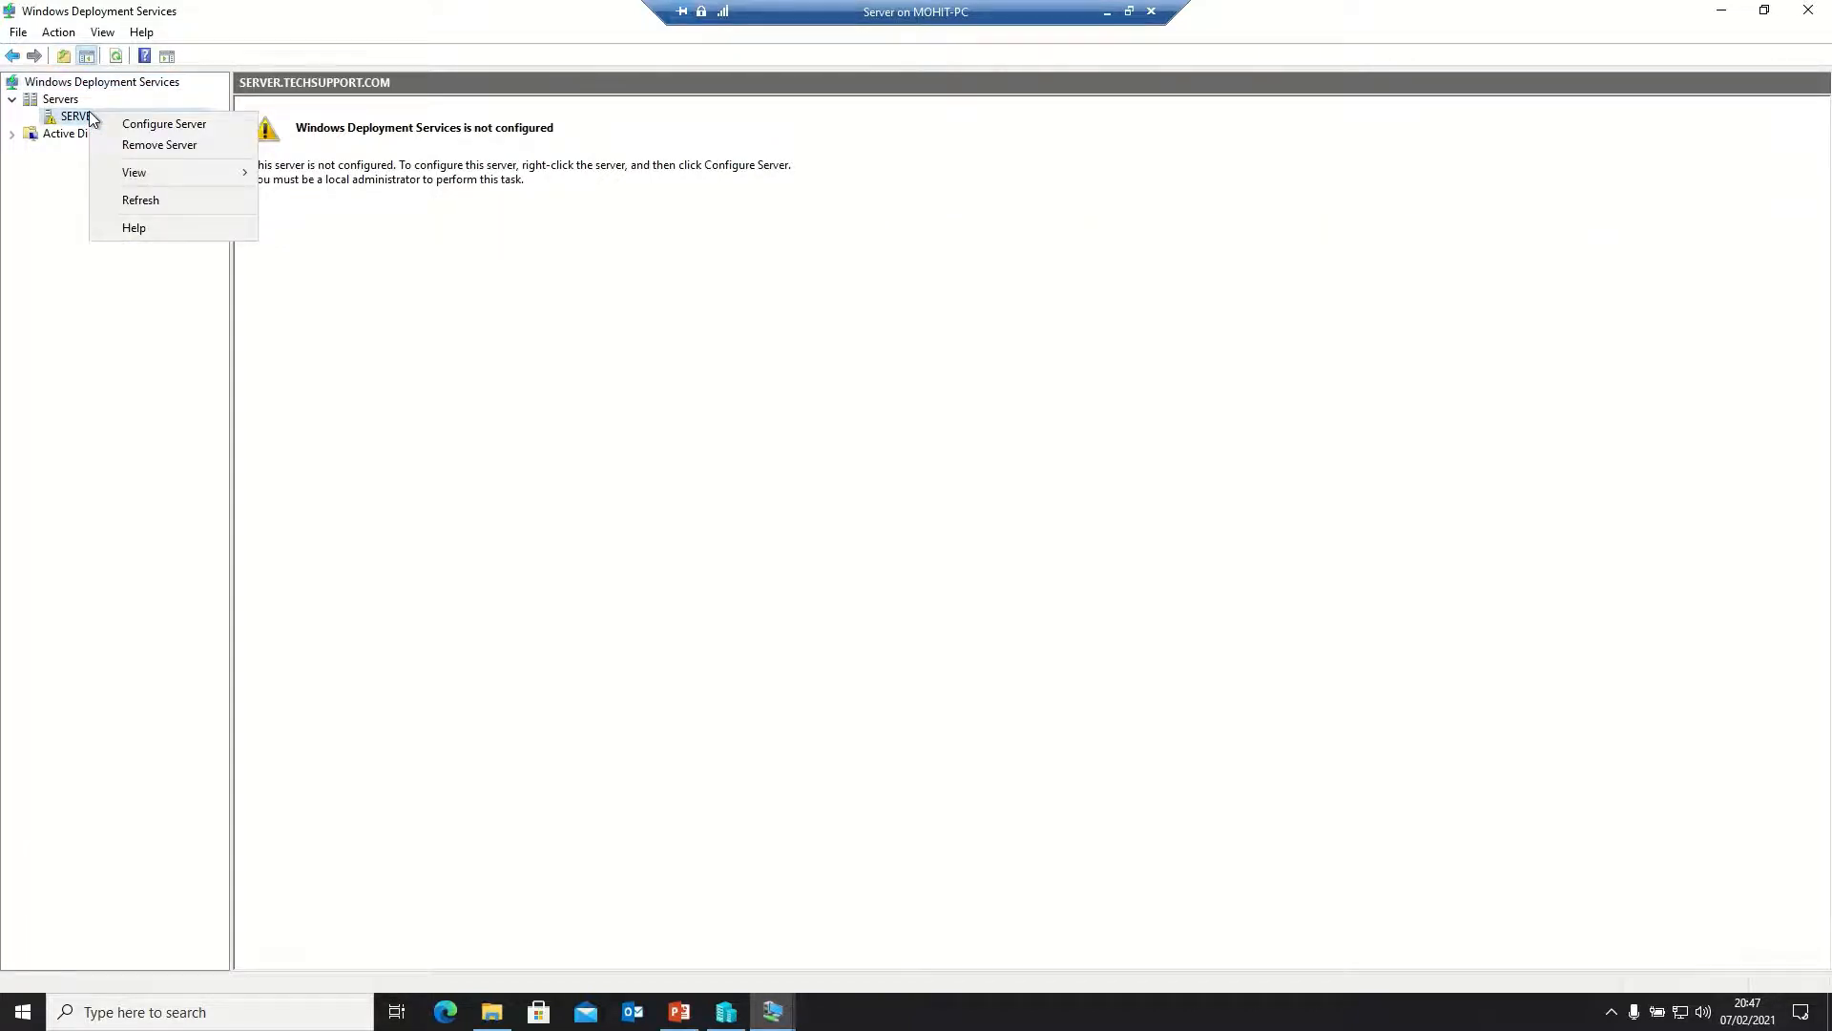
{"action": "left_click", "coordinate": [148, 126]}
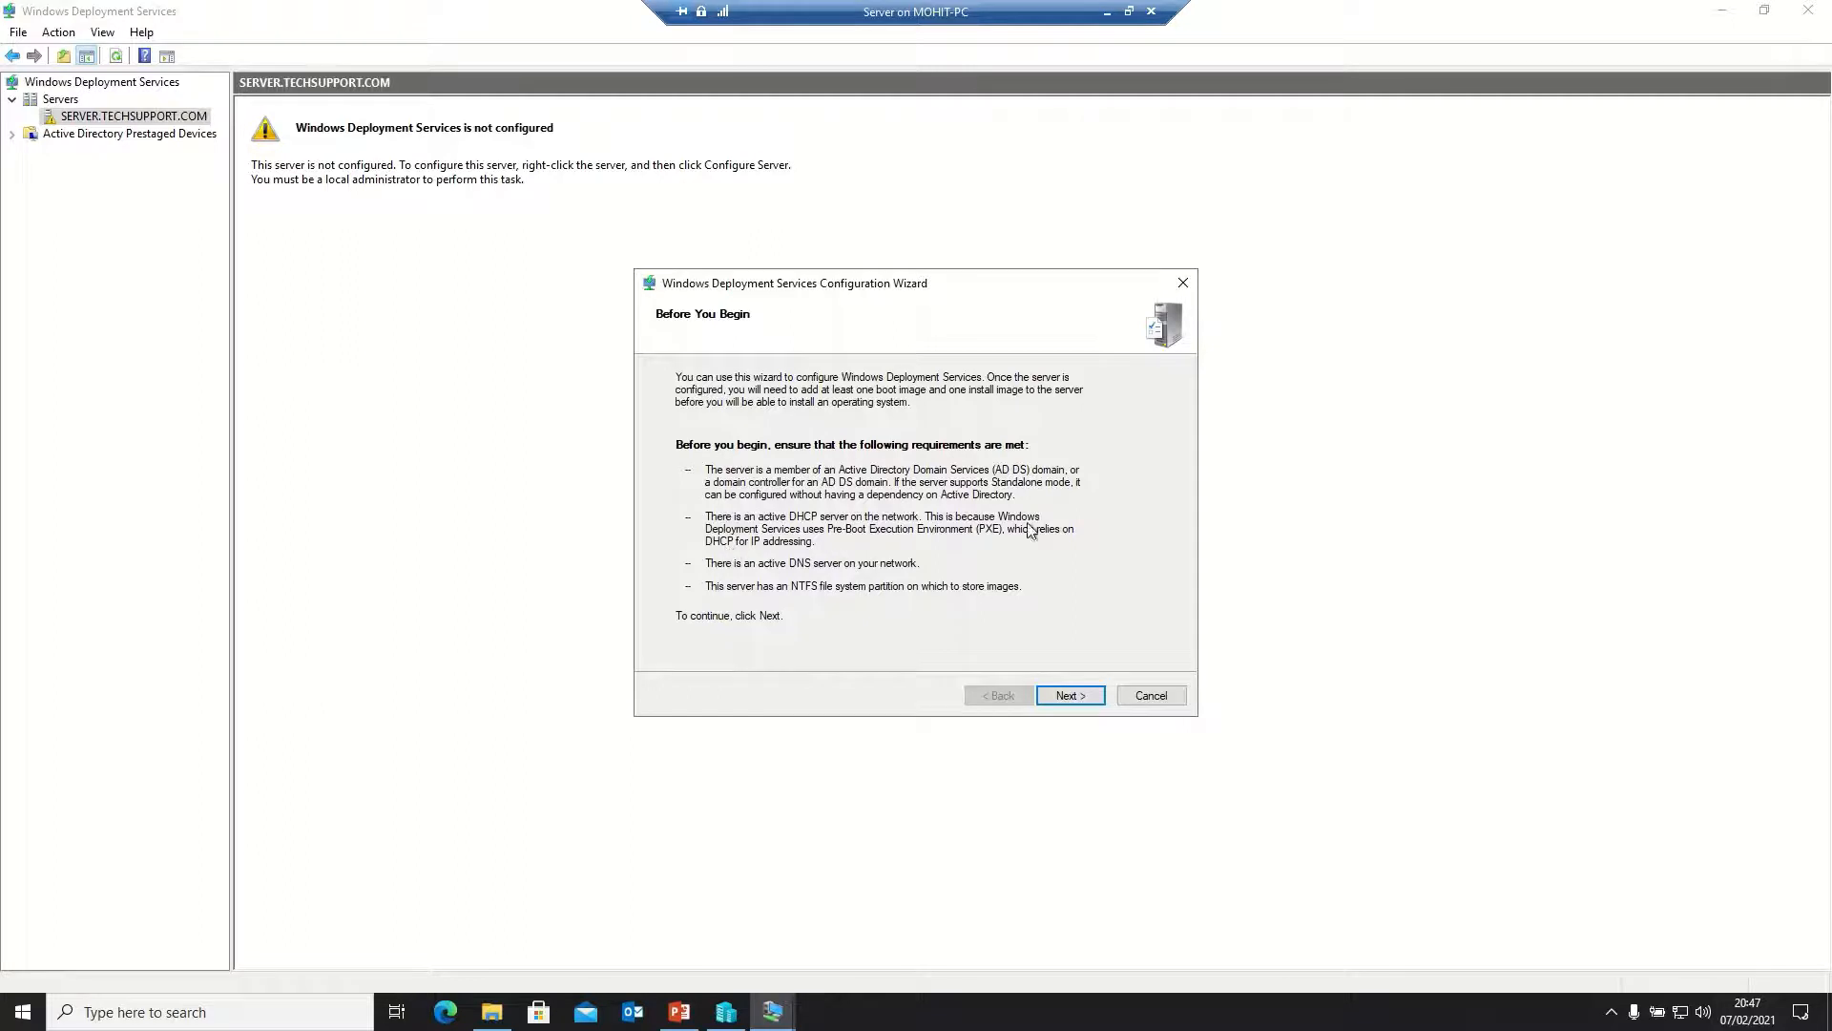
{"action": "left_click", "coordinate": [1070, 696]}
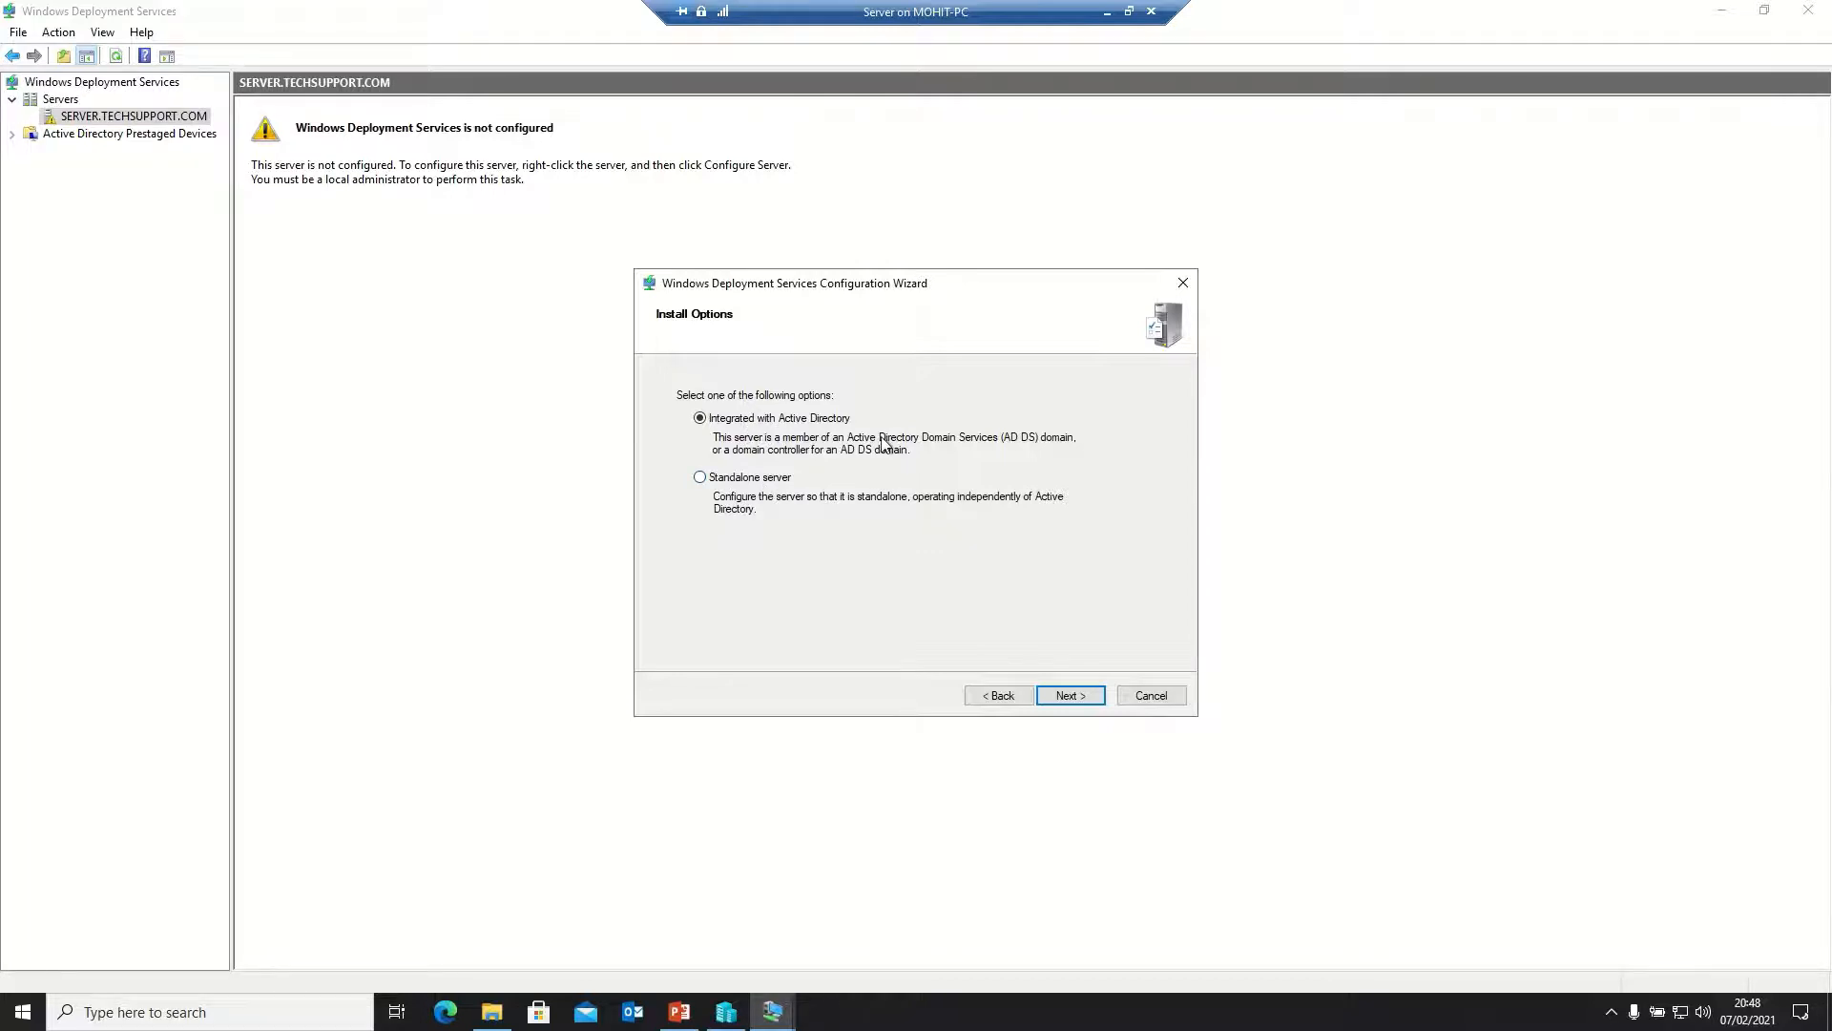
{"action": "left_click", "coordinate": [1056, 701]}
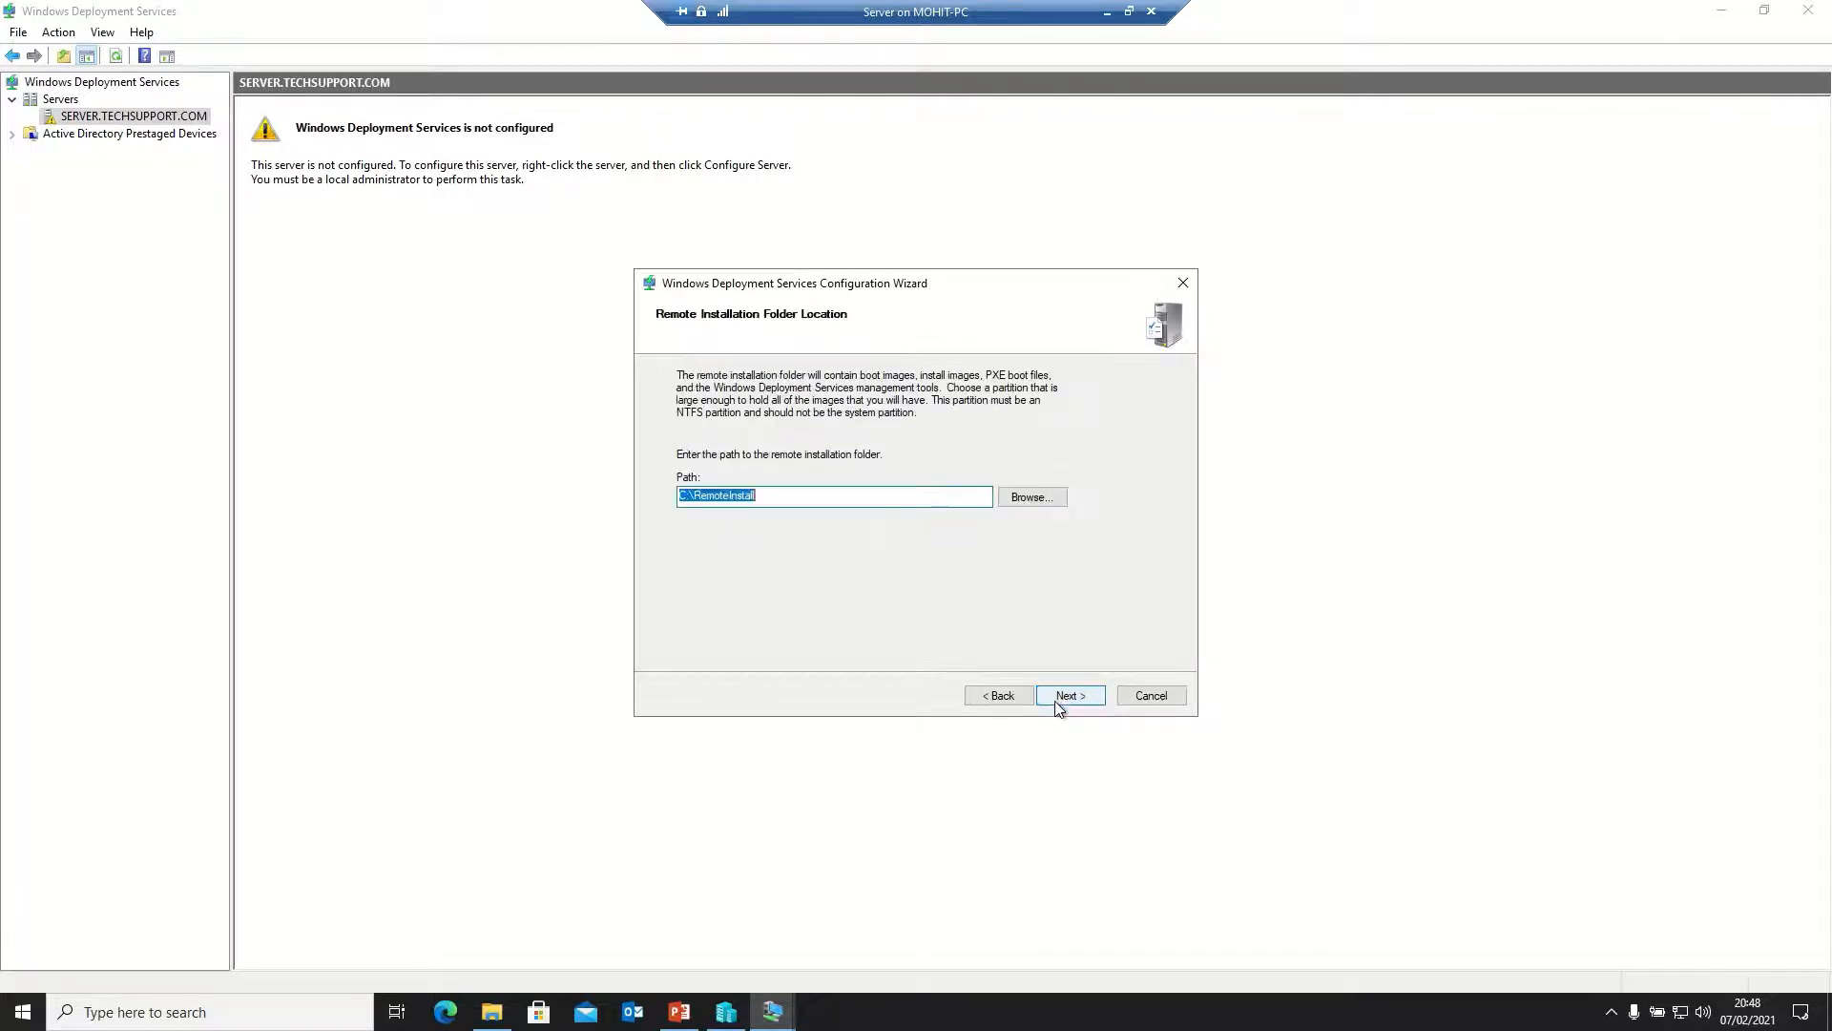
{"action": "left_click", "coordinate": [685, 503]}
{"action": "key", "text": "BackSpace"}
{"action": "type", "text": "F"}
{"action": "left_click", "coordinate": [1067, 699]}
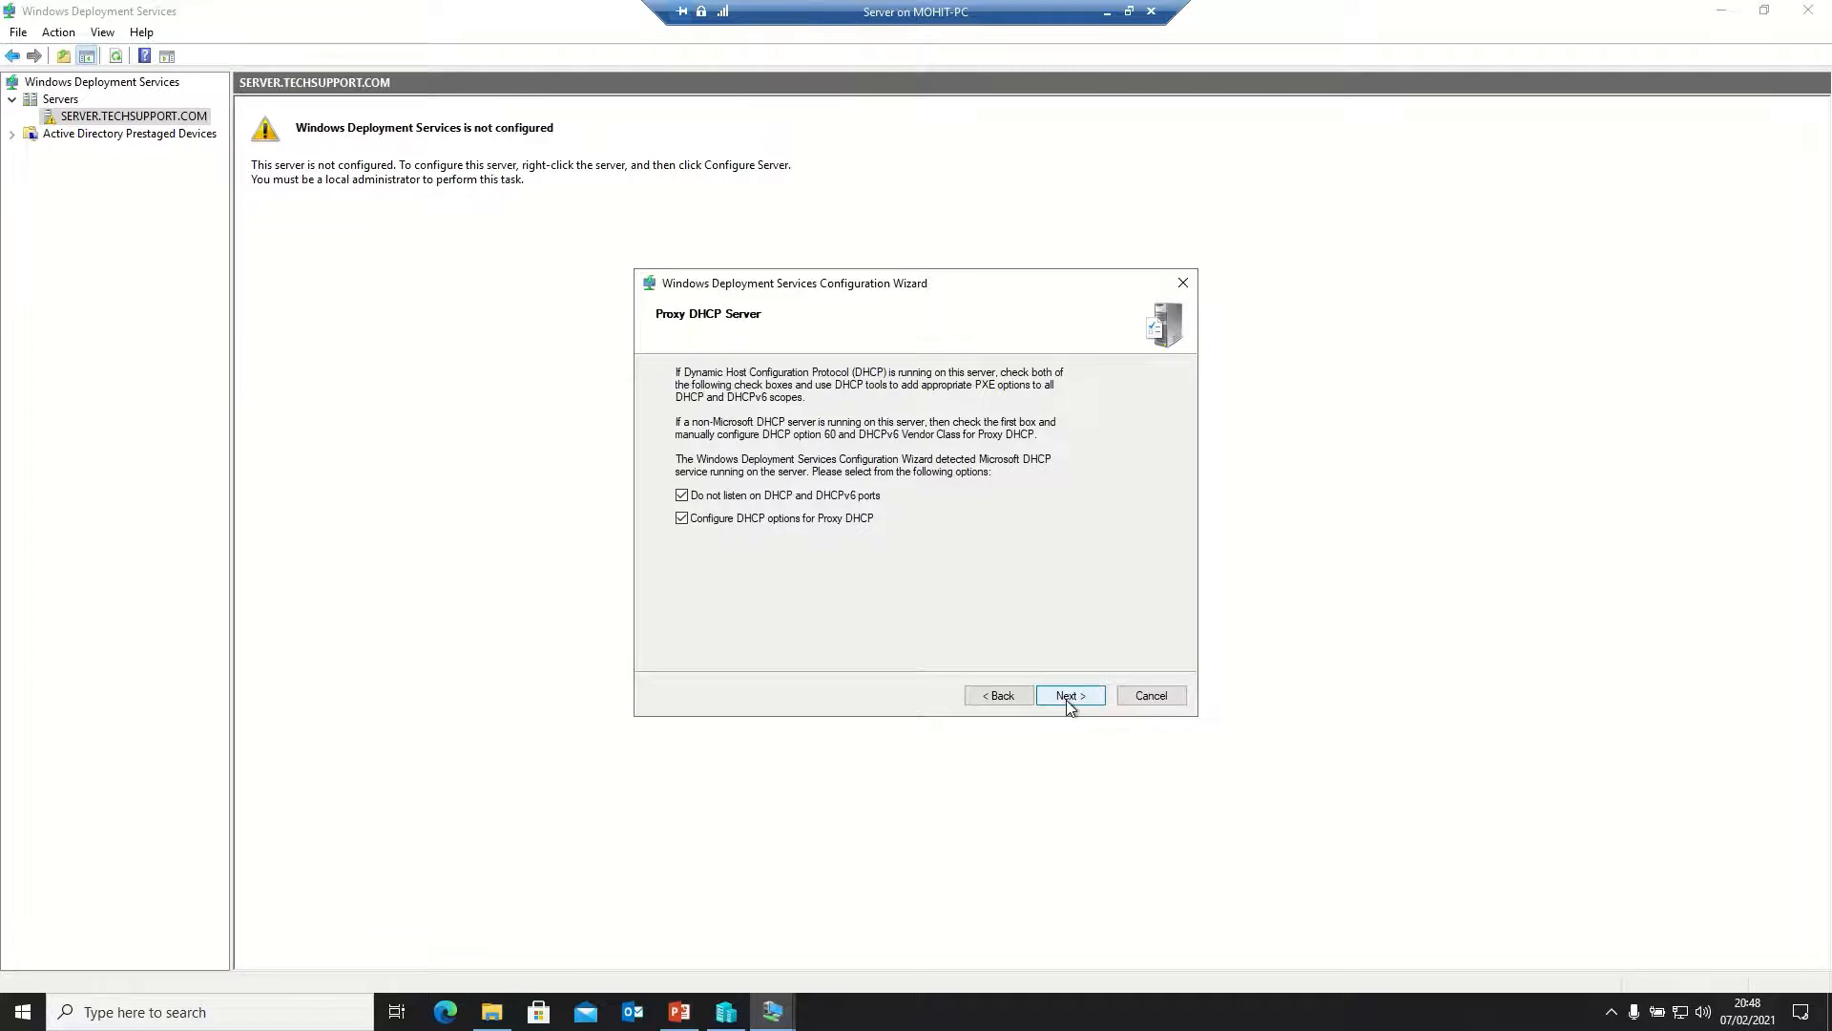
Step: Accept both Proxy DHCP options, have the PXE server respond to all known and unknown client computers, and finish the configuration
{"action": "left_click", "coordinate": [1068, 699]}
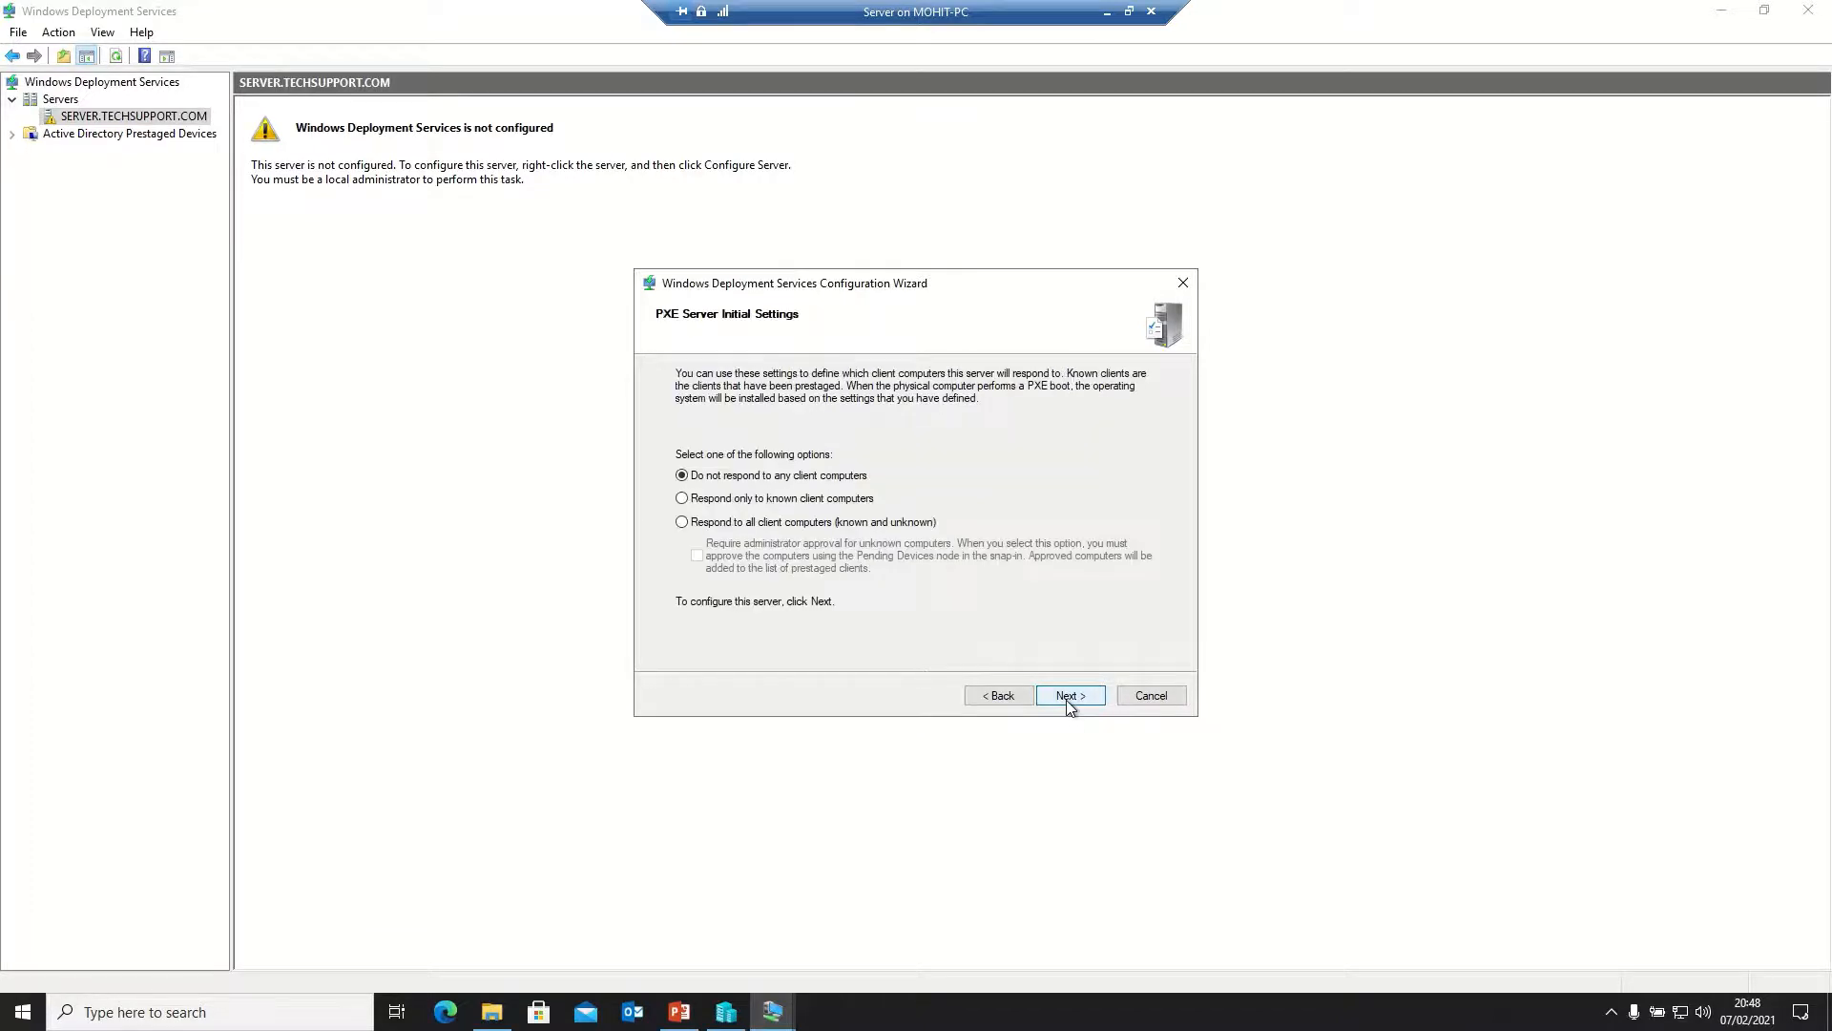
{"action": "left_click", "coordinate": [753, 523]}
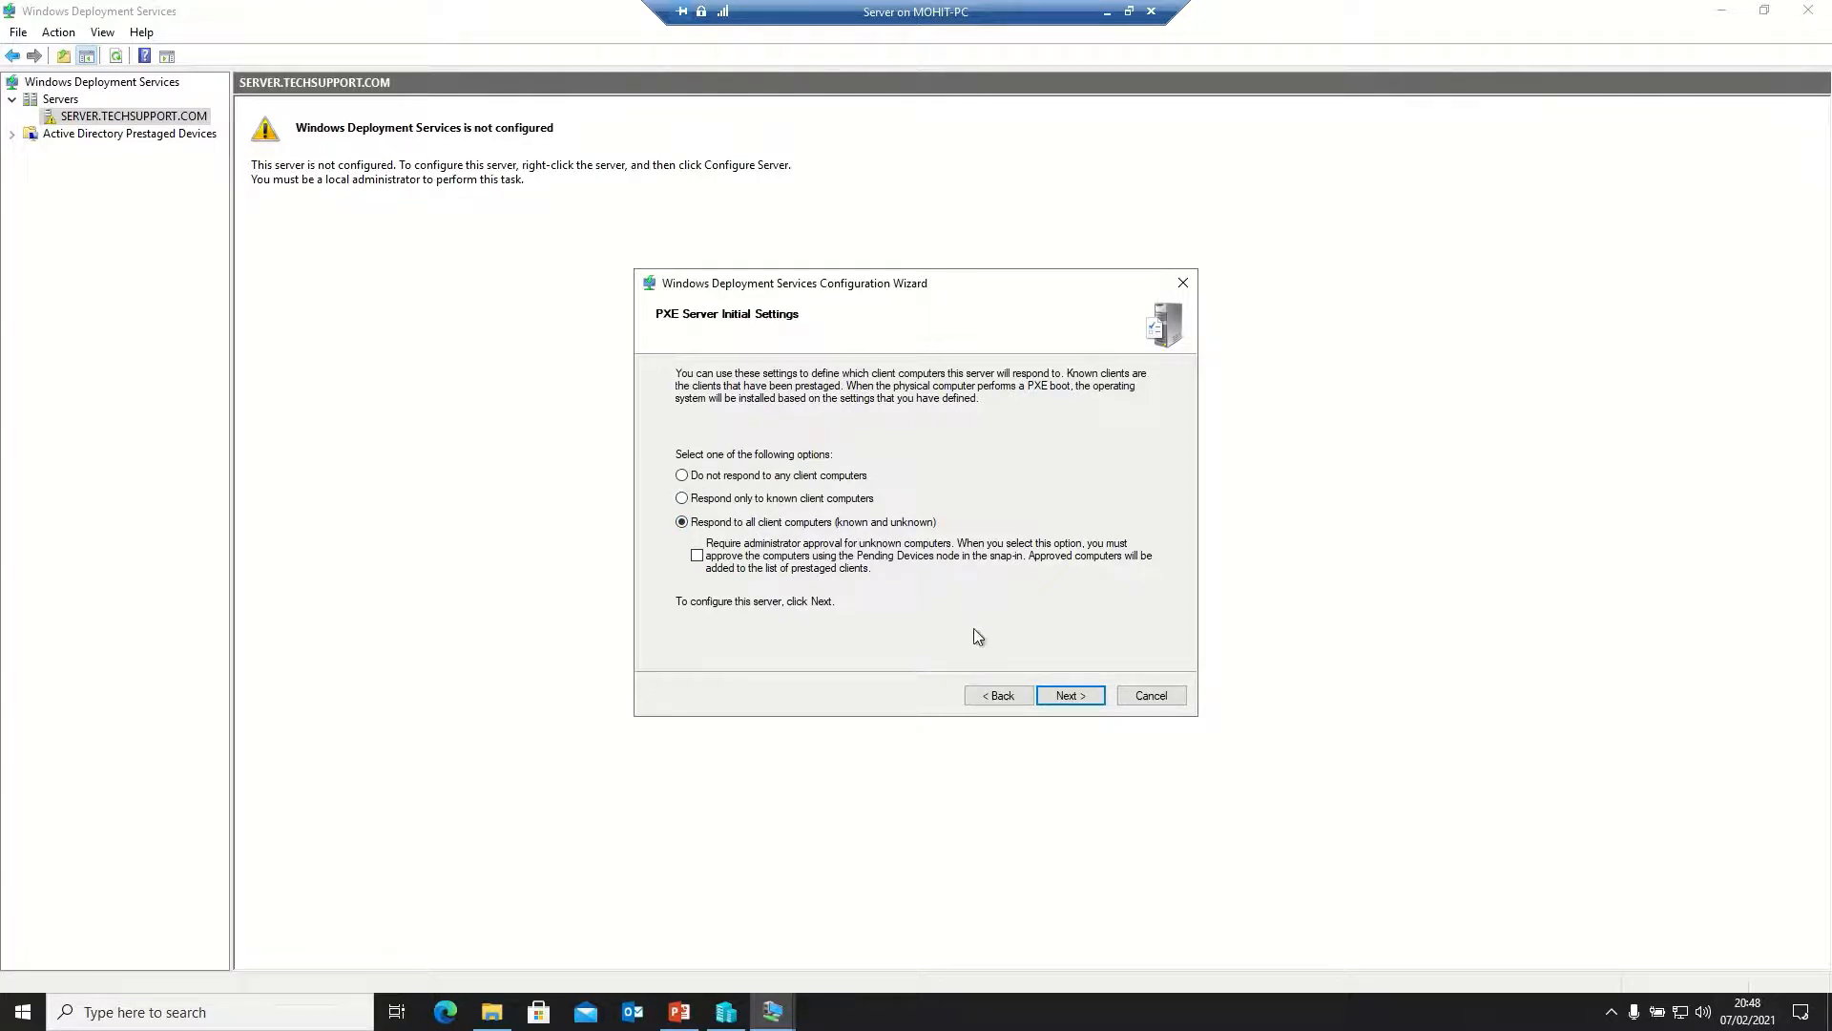
{"action": "left_click", "coordinate": [1071, 696]}
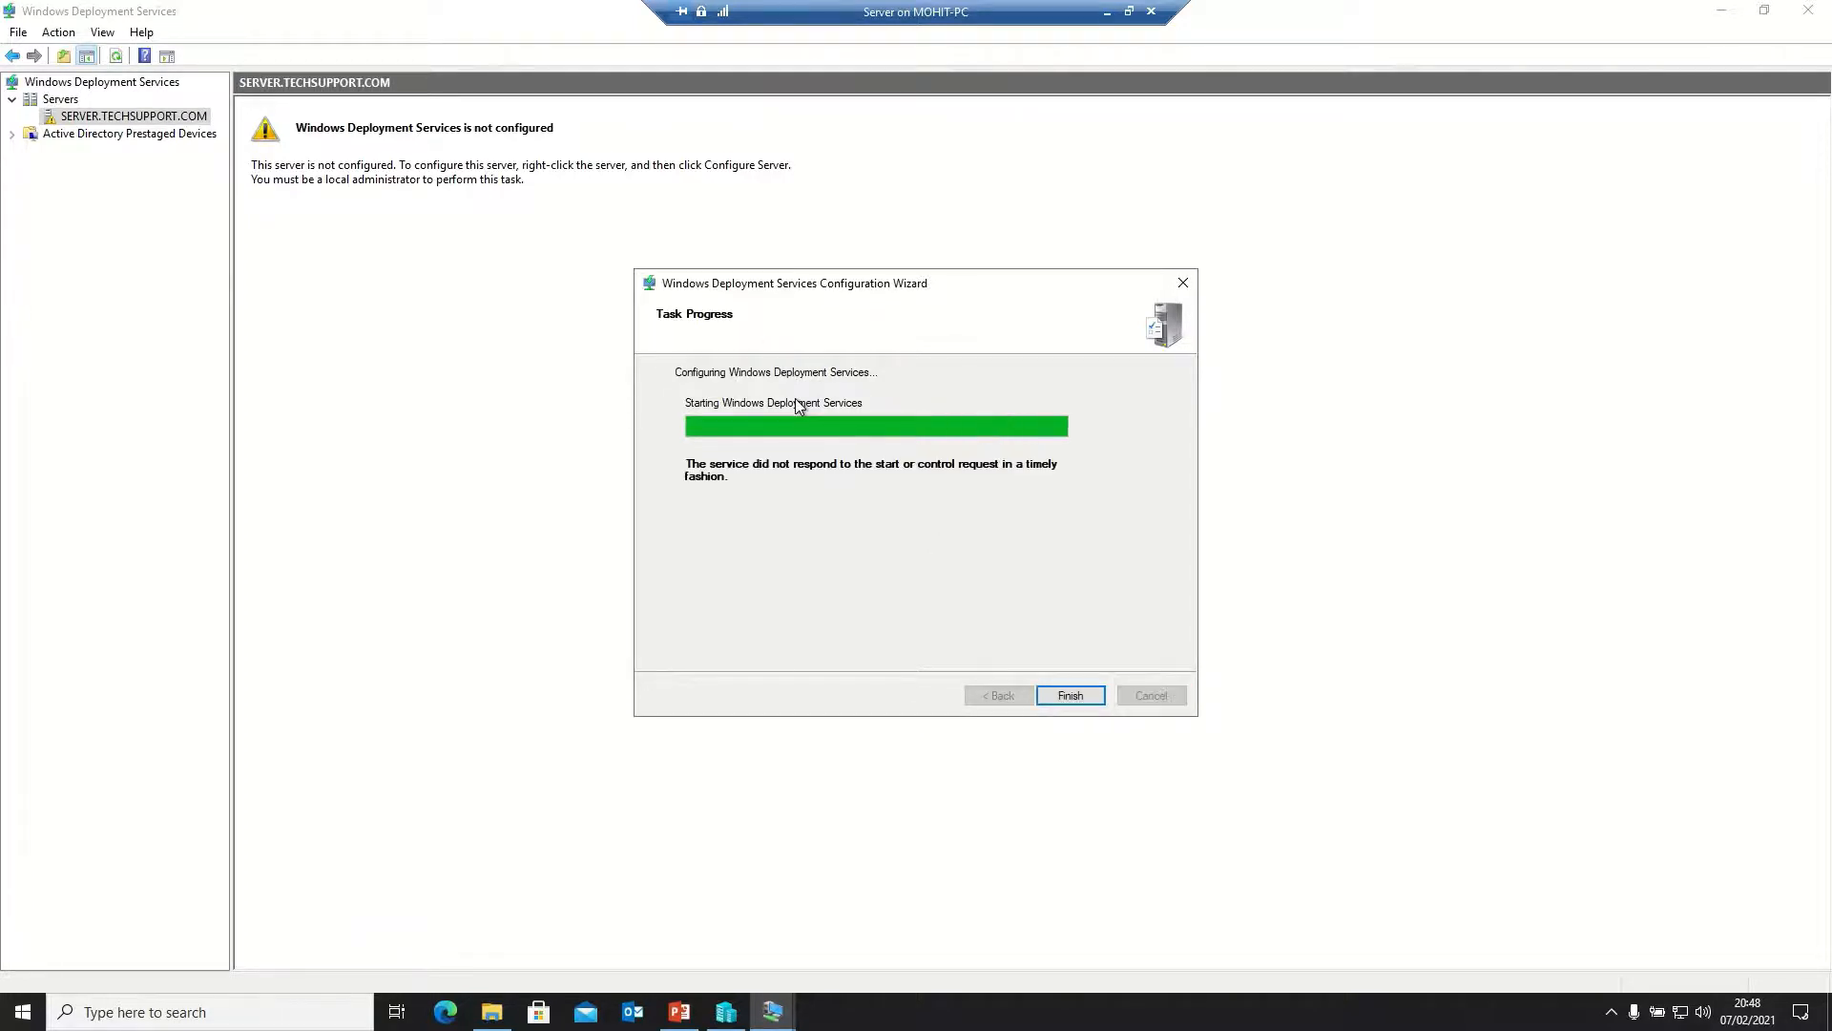
{"action": "left_click", "coordinate": [1060, 700]}
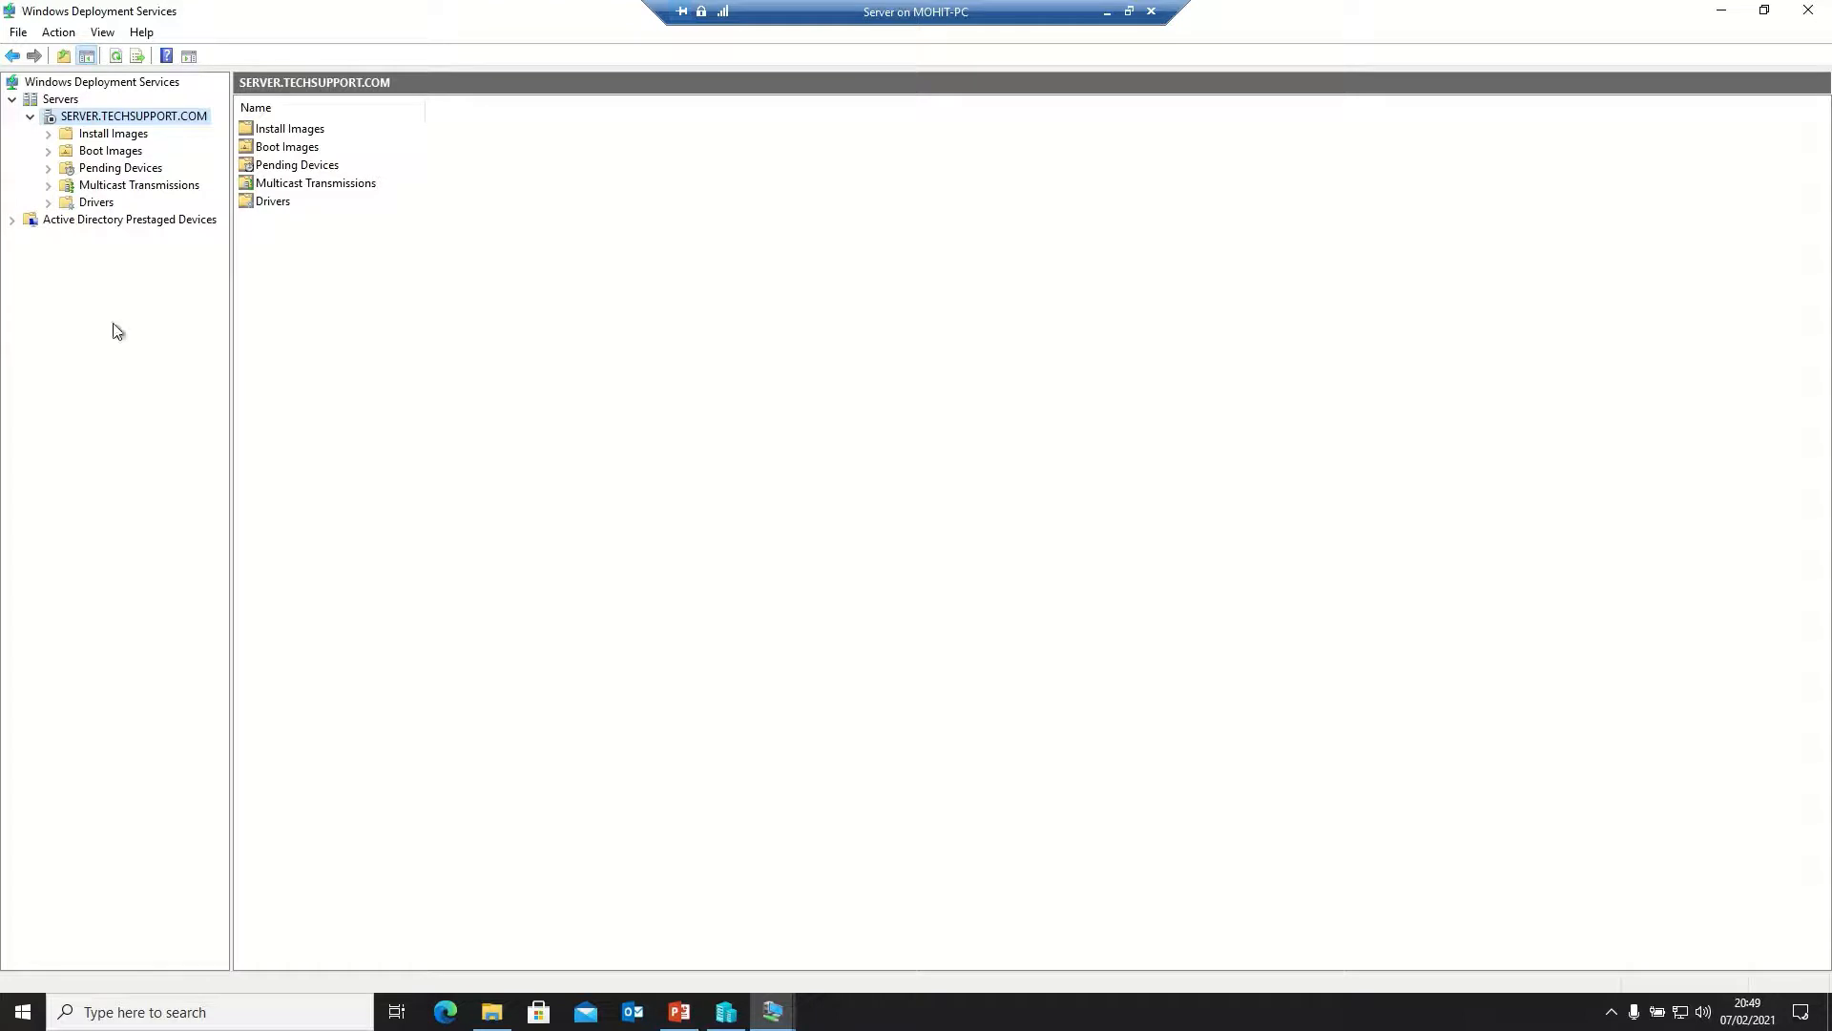
Step: Start the Windows Deployment Services service on SERVER.TECHSUPPORT.COM and dismiss the confirmation
{"action": "right_click", "coordinate": [66, 117]}
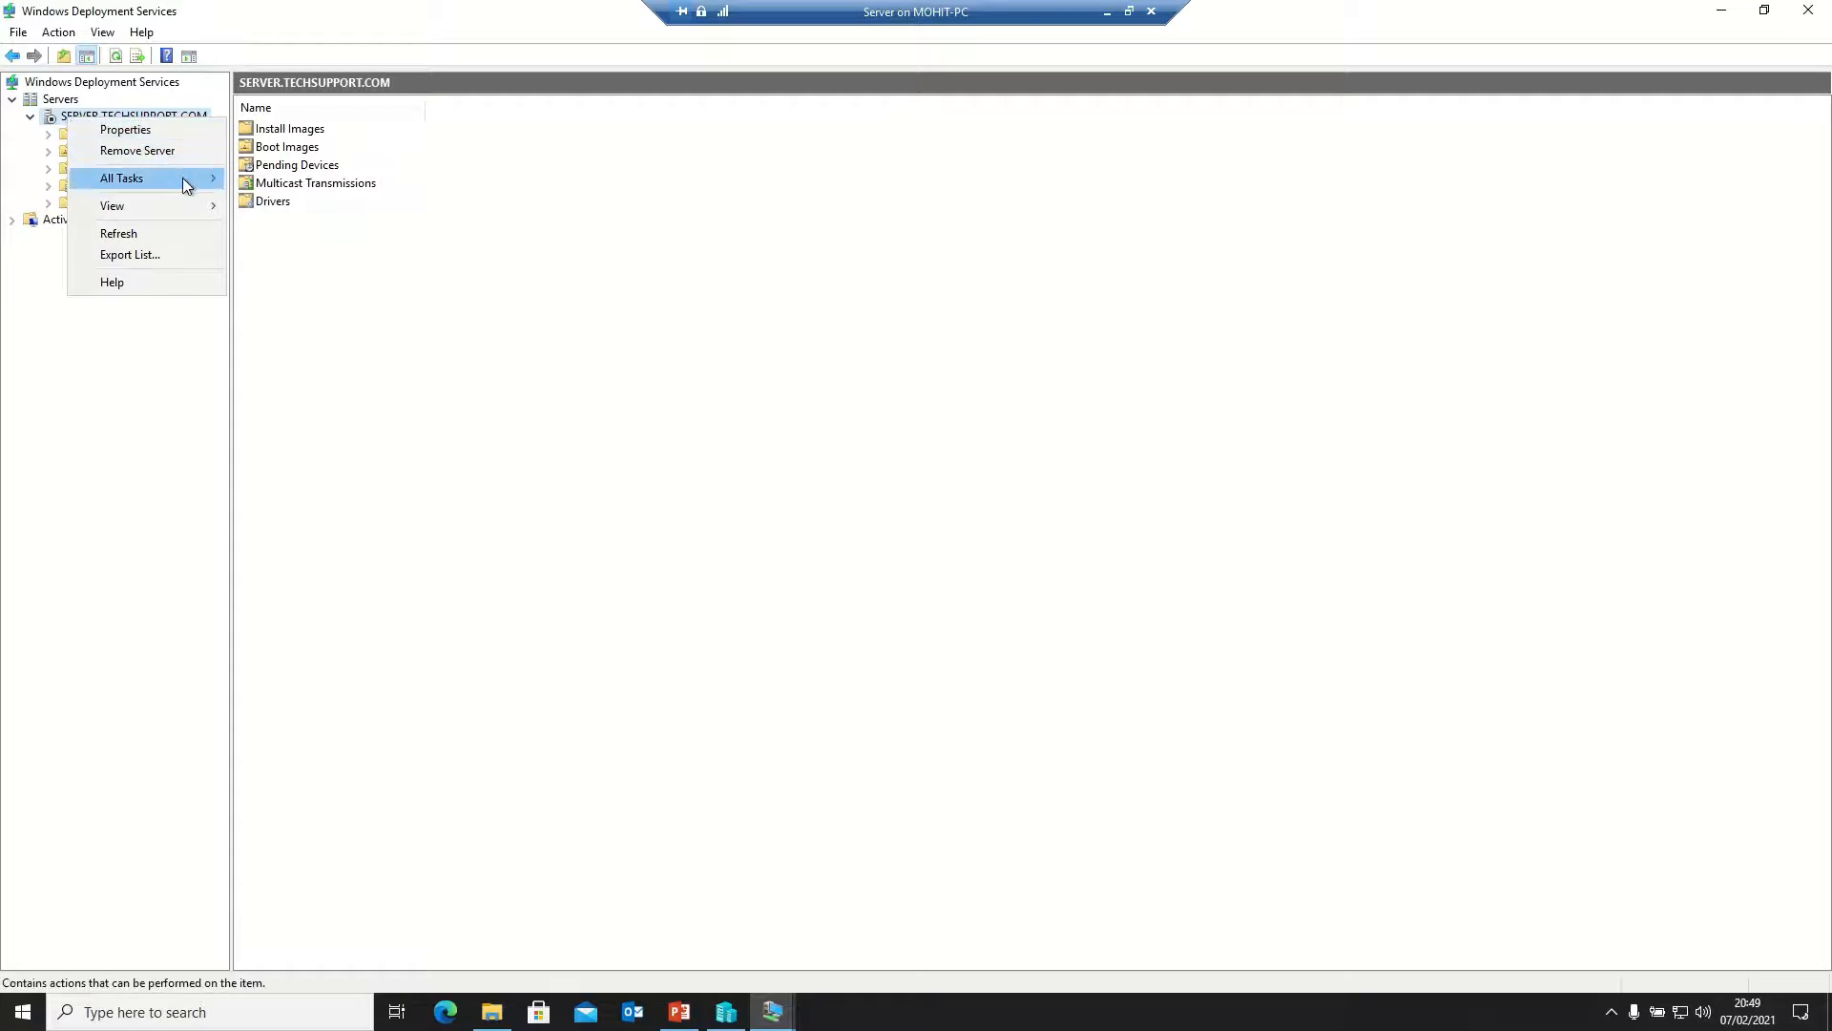
{"action": "mouse_move", "coordinate": [182, 177]}
{"action": "left_click", "coordinate": [268, 179]}
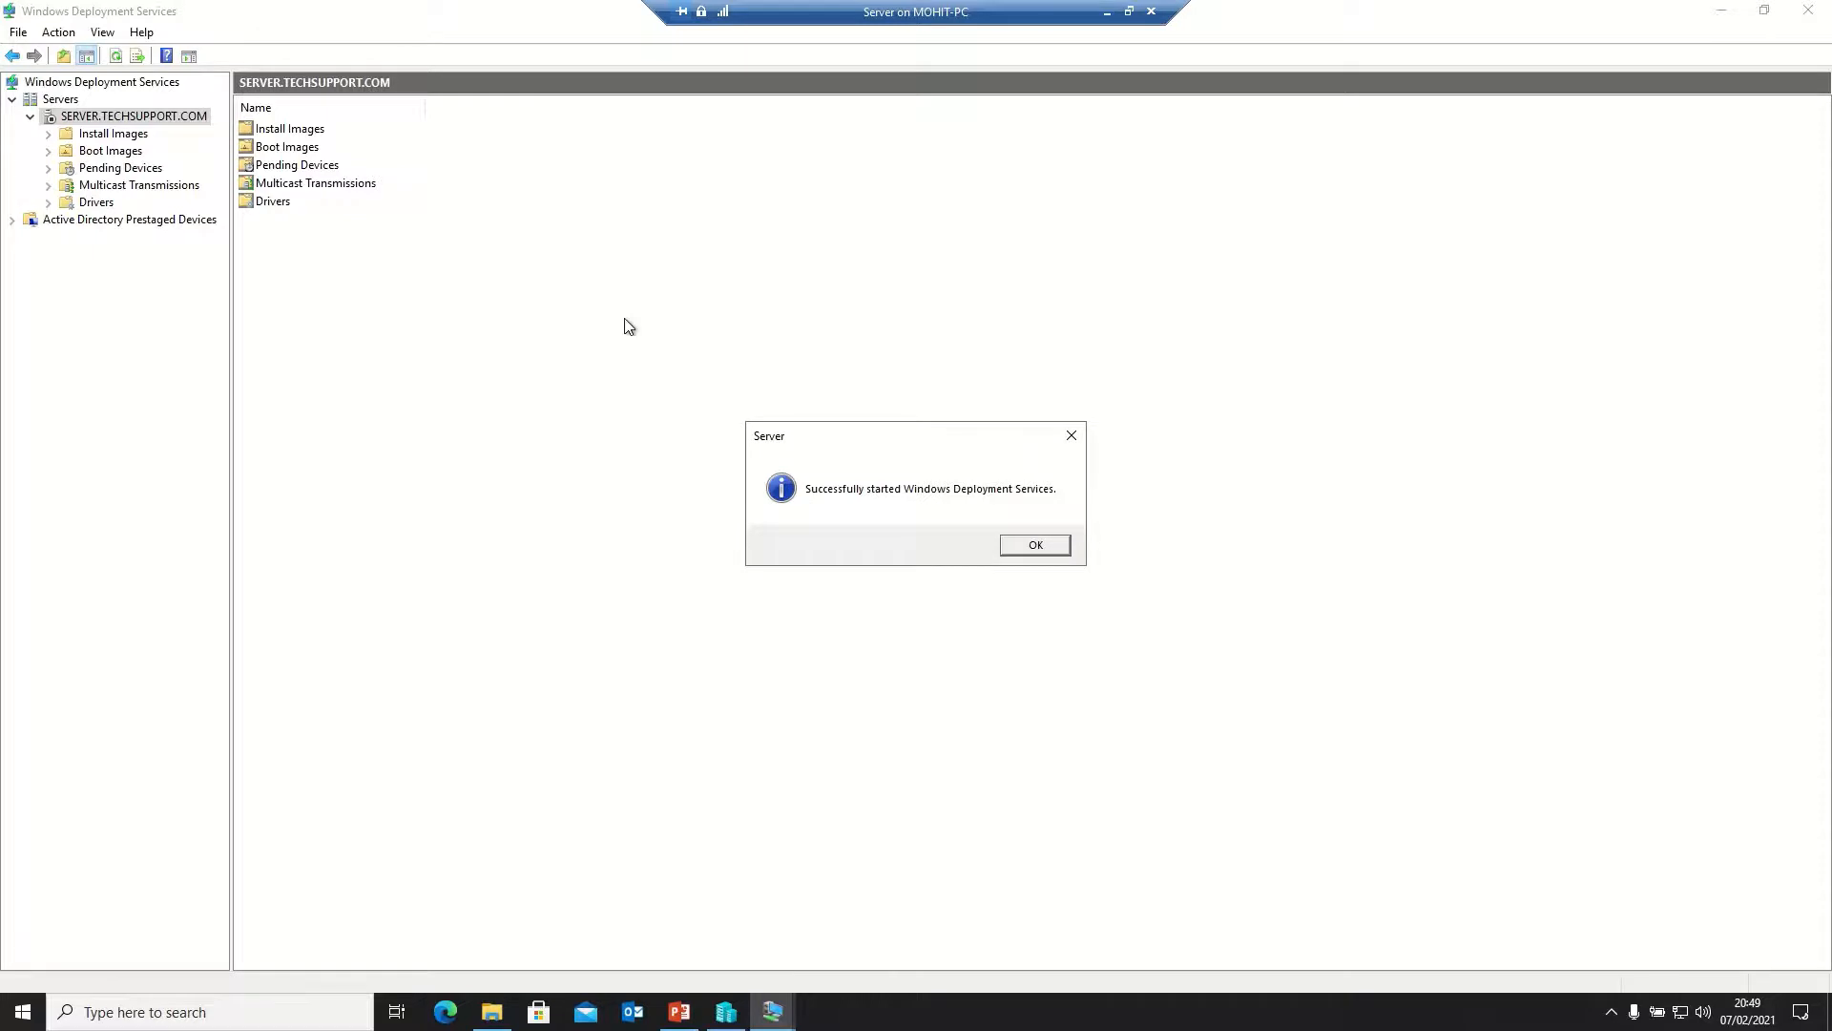
{"action": "left_click", "coordinate": [1021, 544]}
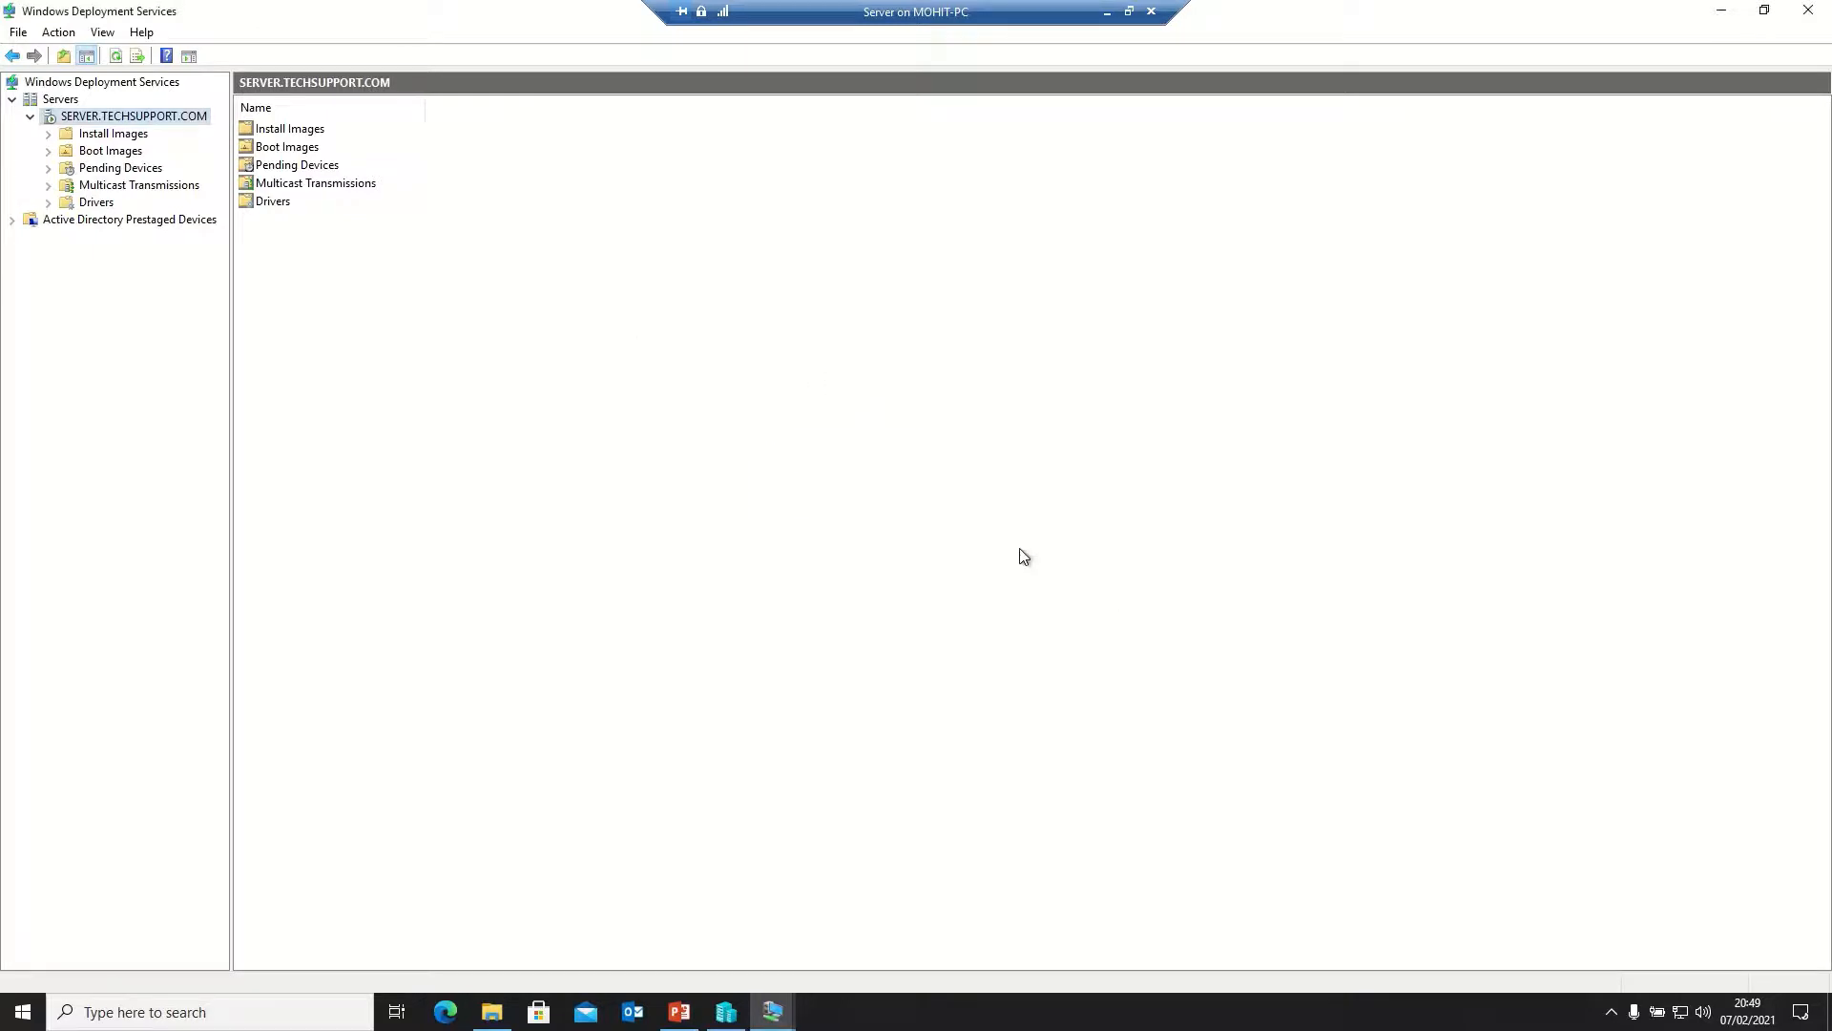
Step: Start adding a boot image to the server's Boot Images and choose boot.wim from New Volume (E:) as its file
{"action": "left_click", "coordinate": [98, 155]}
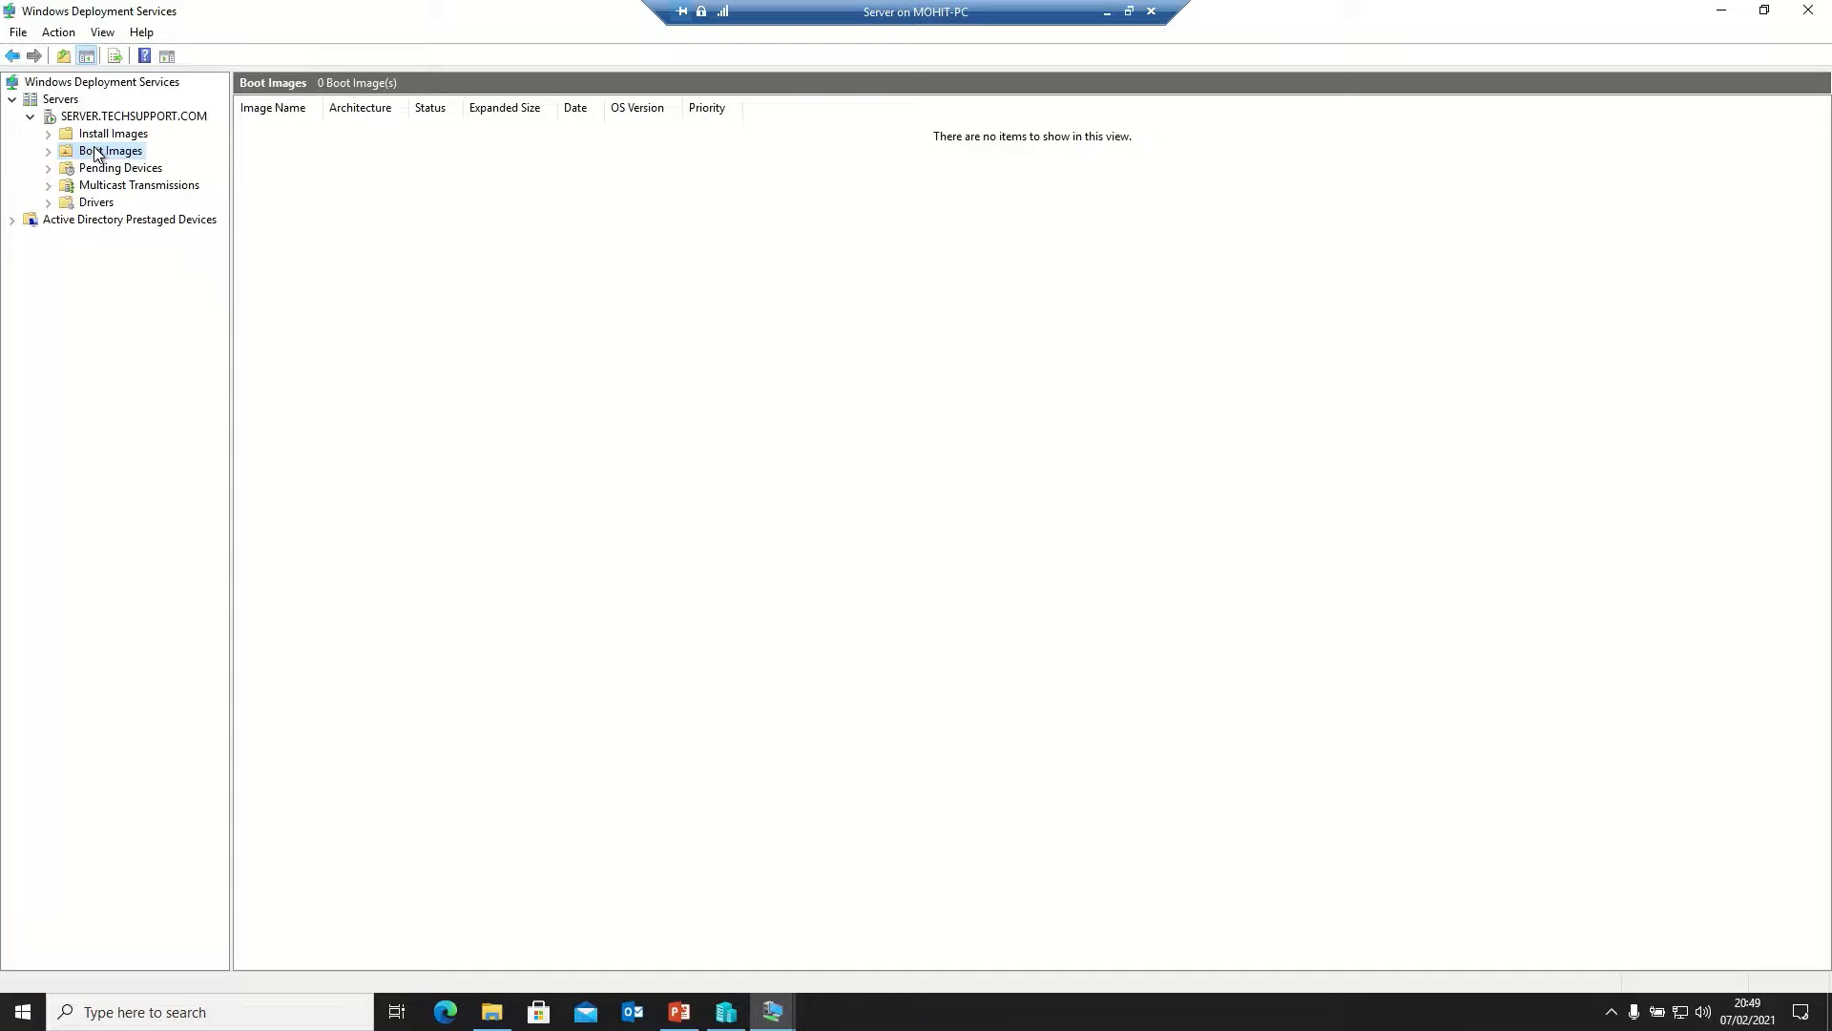
{"action": "right_click", "coordinate": [98, 155]}
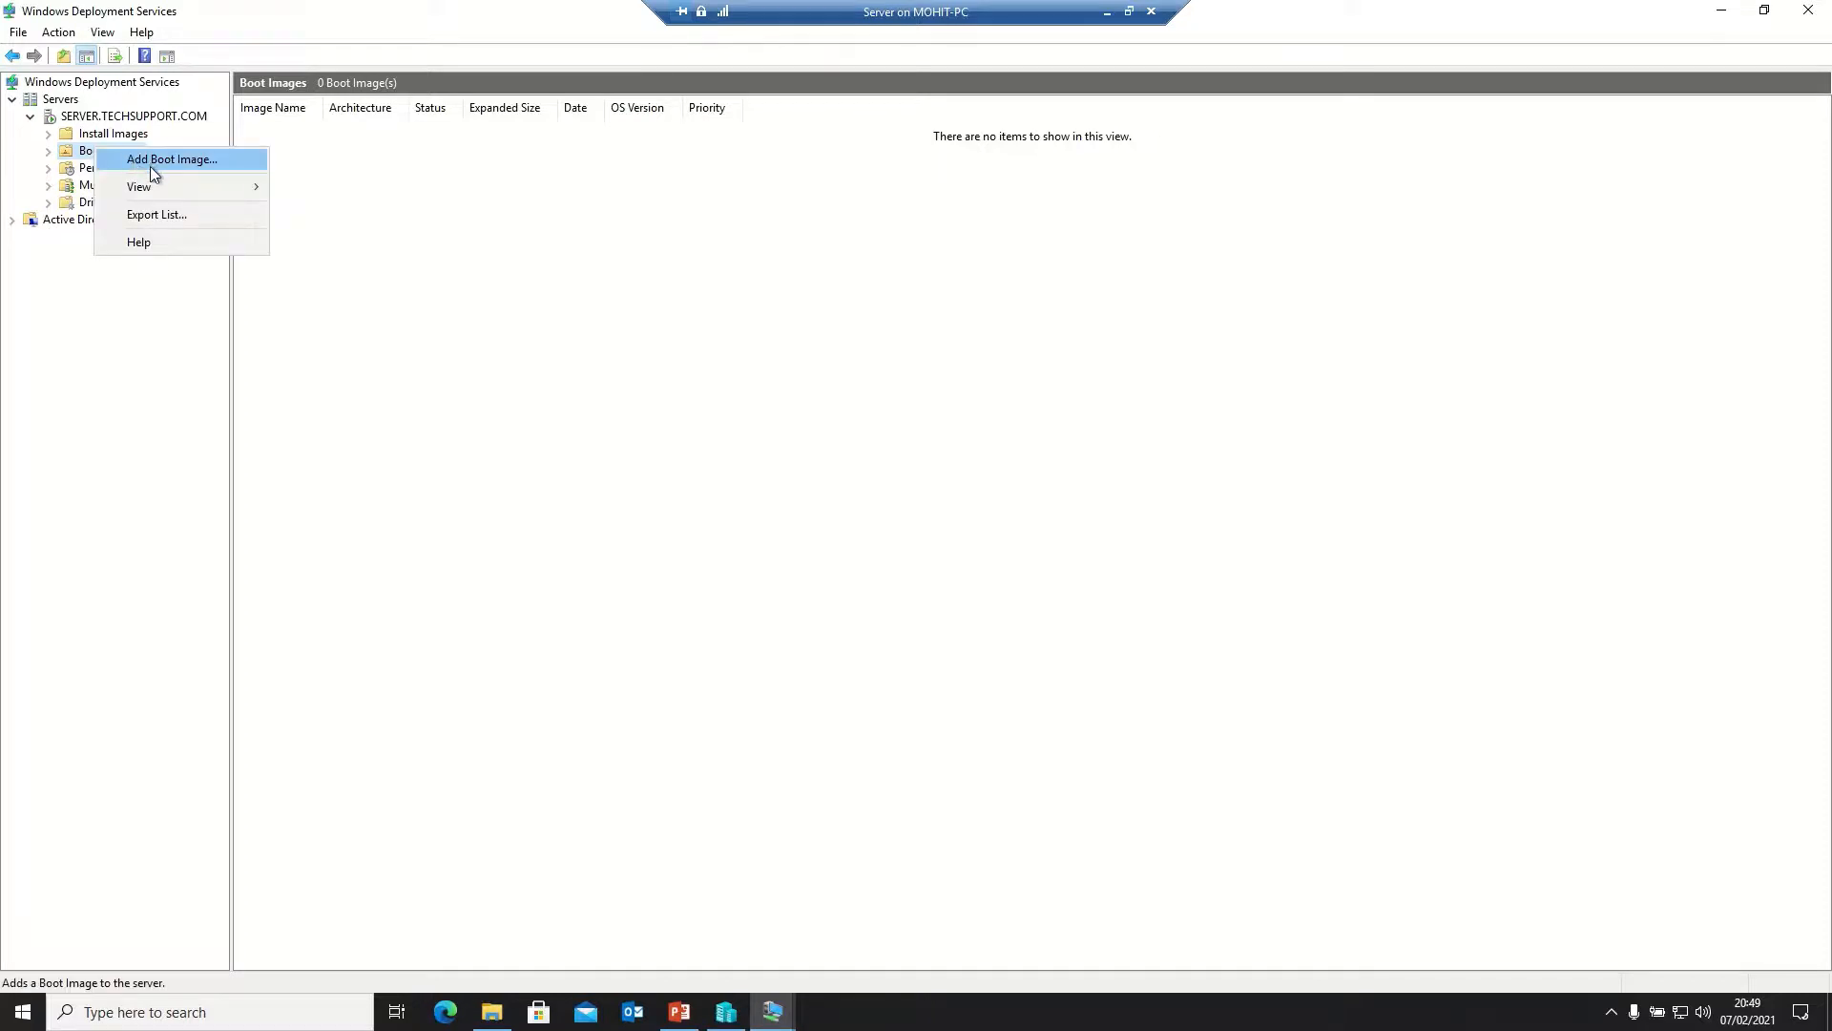
{"action": "left_click", "coordinate": [151, 163]}
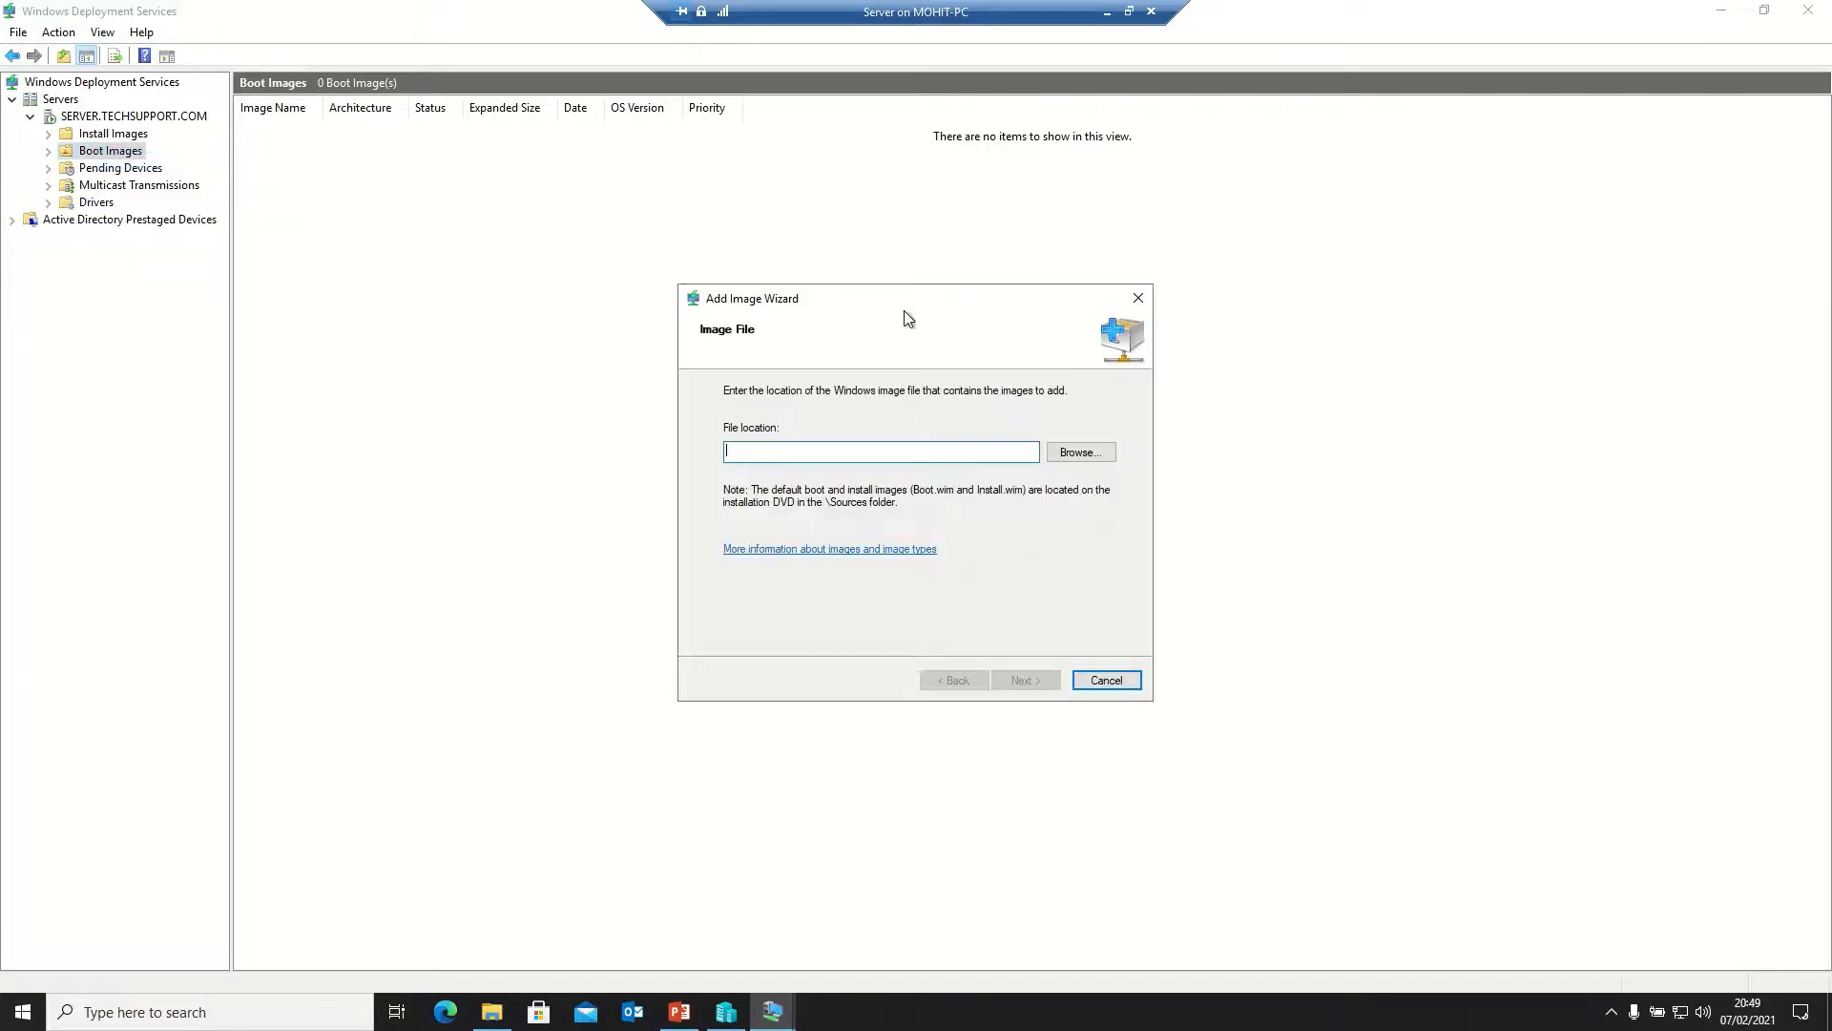
{"action": "left_click", "coordinate": [1076, 454]}
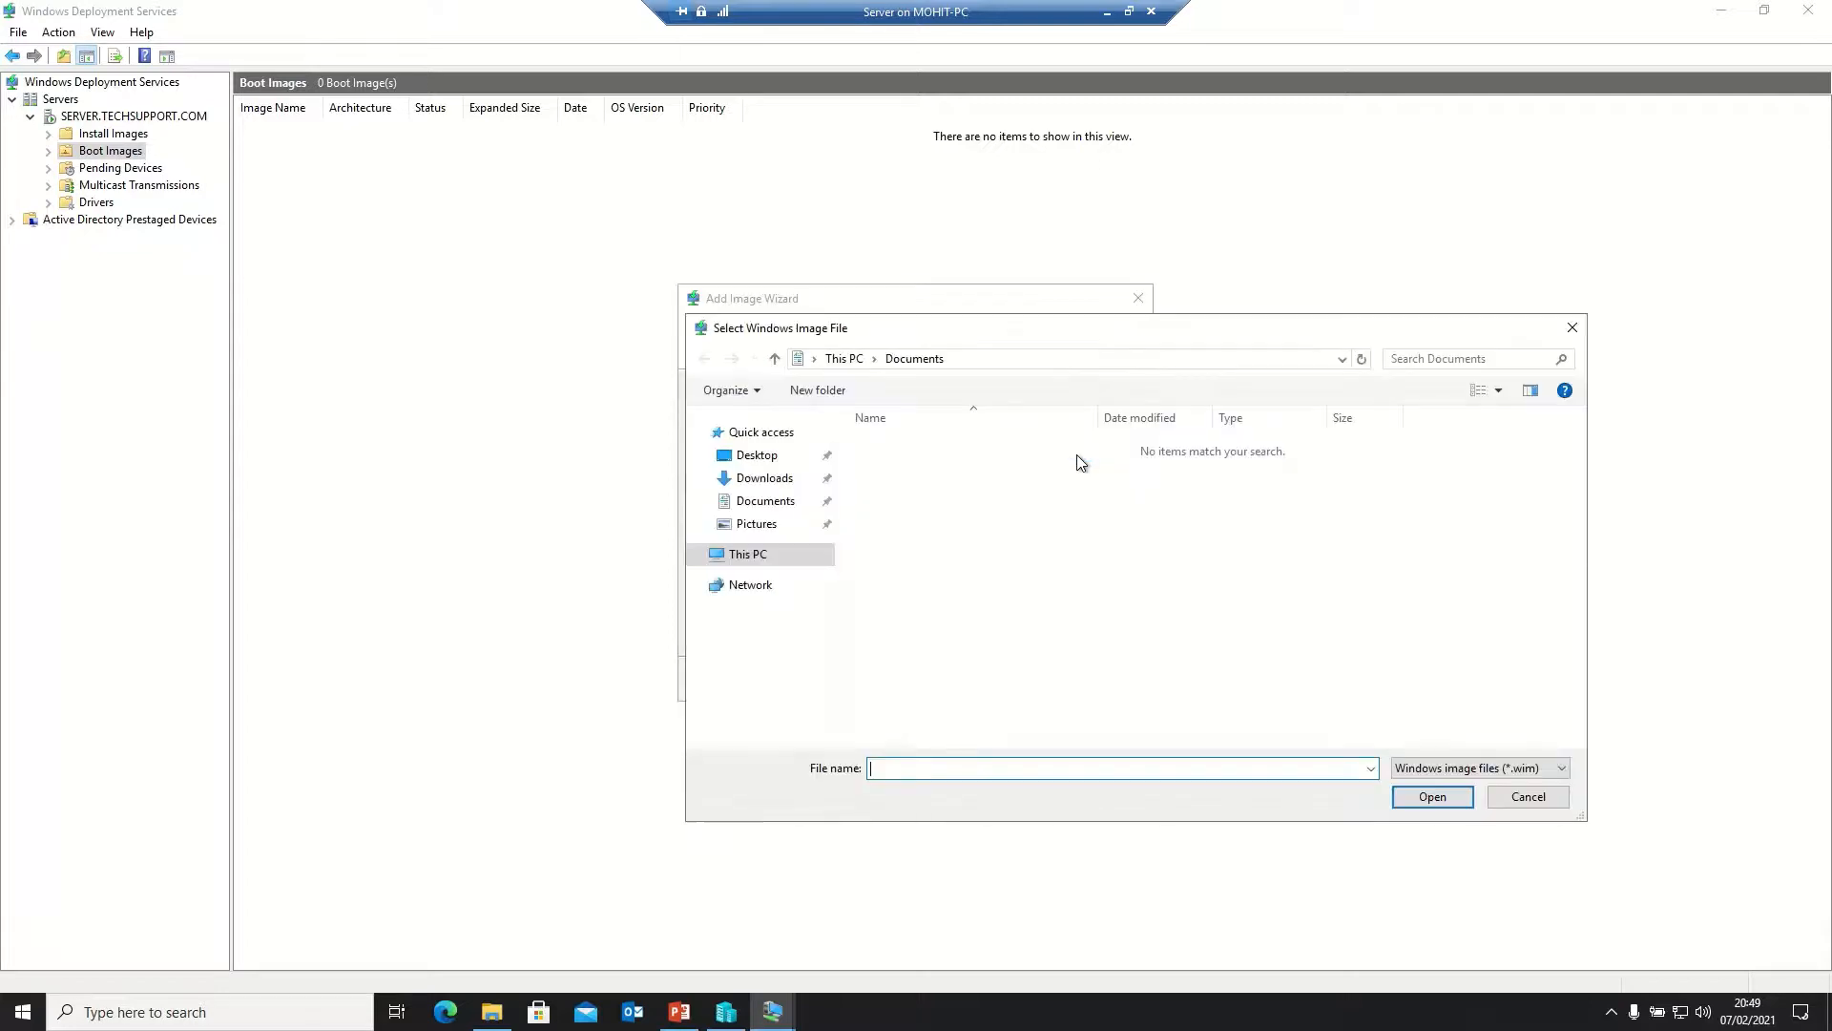
{"action": "left_click", "coordinate": [742, 555]}
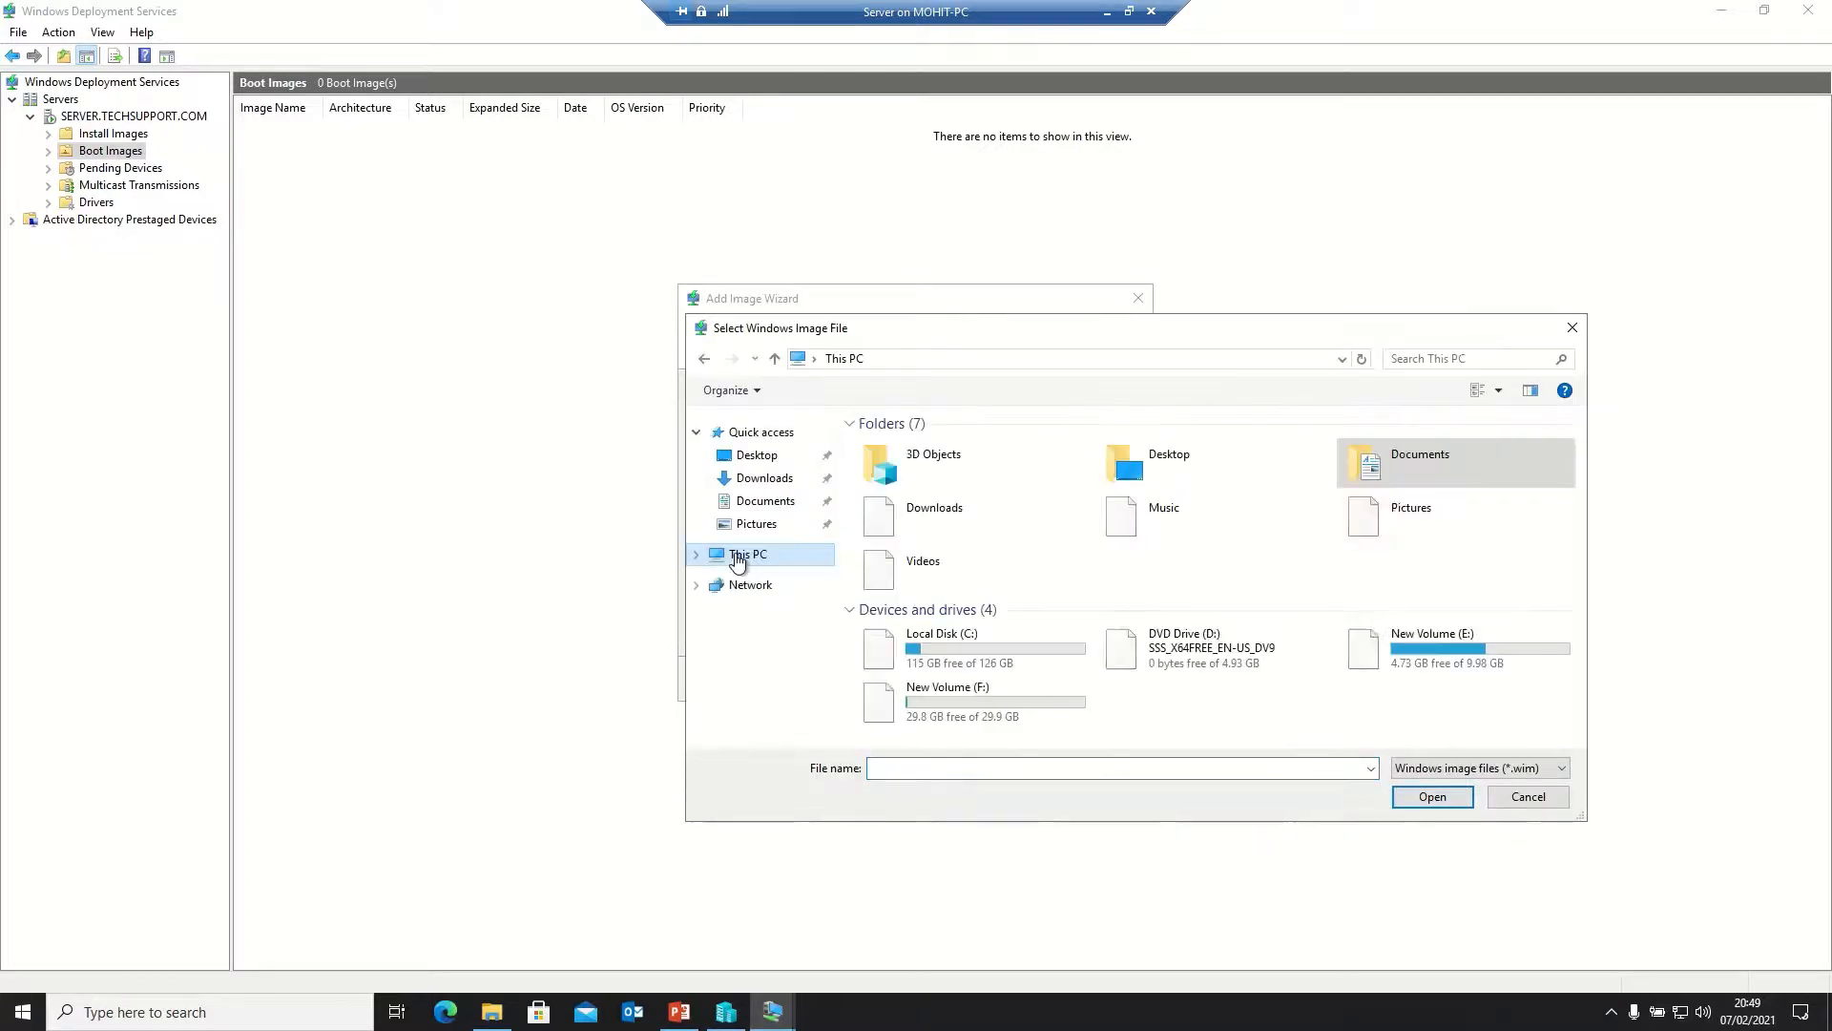
{"action": "double_click", "coordinate": [1435, 673]}
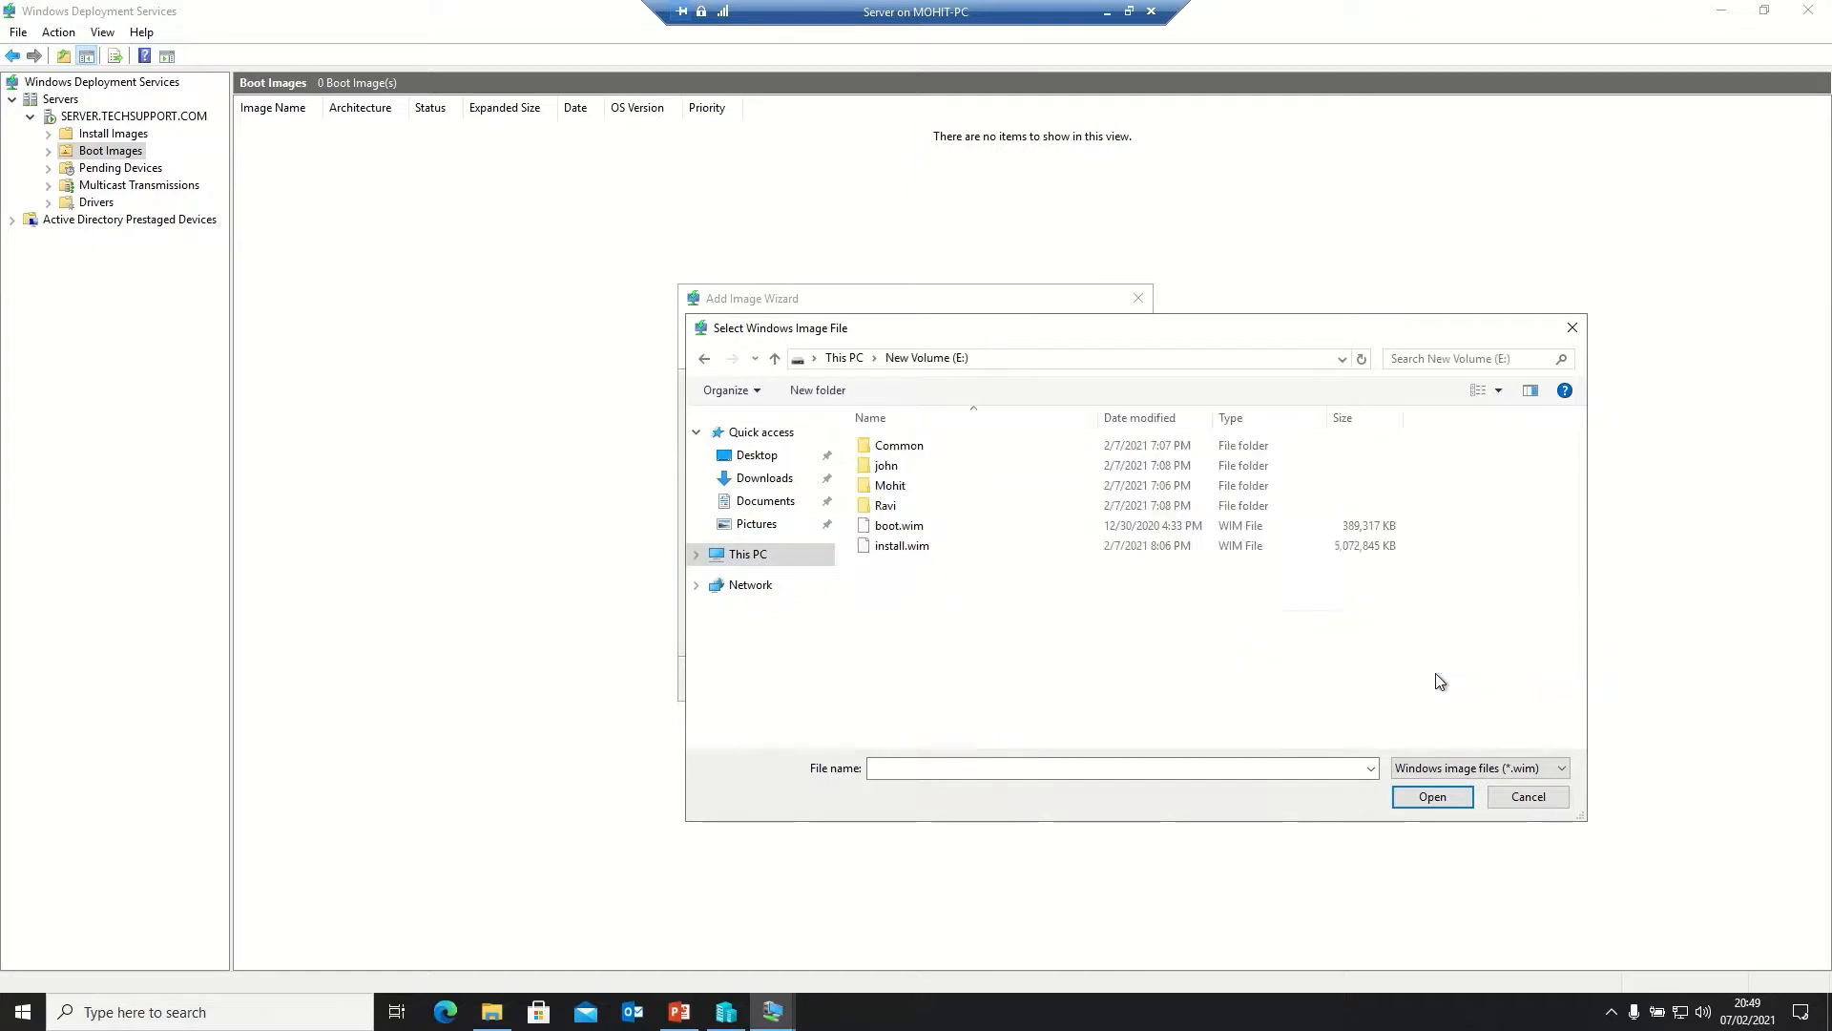
{"action": "double_click", "coordinate": [901, 526]}
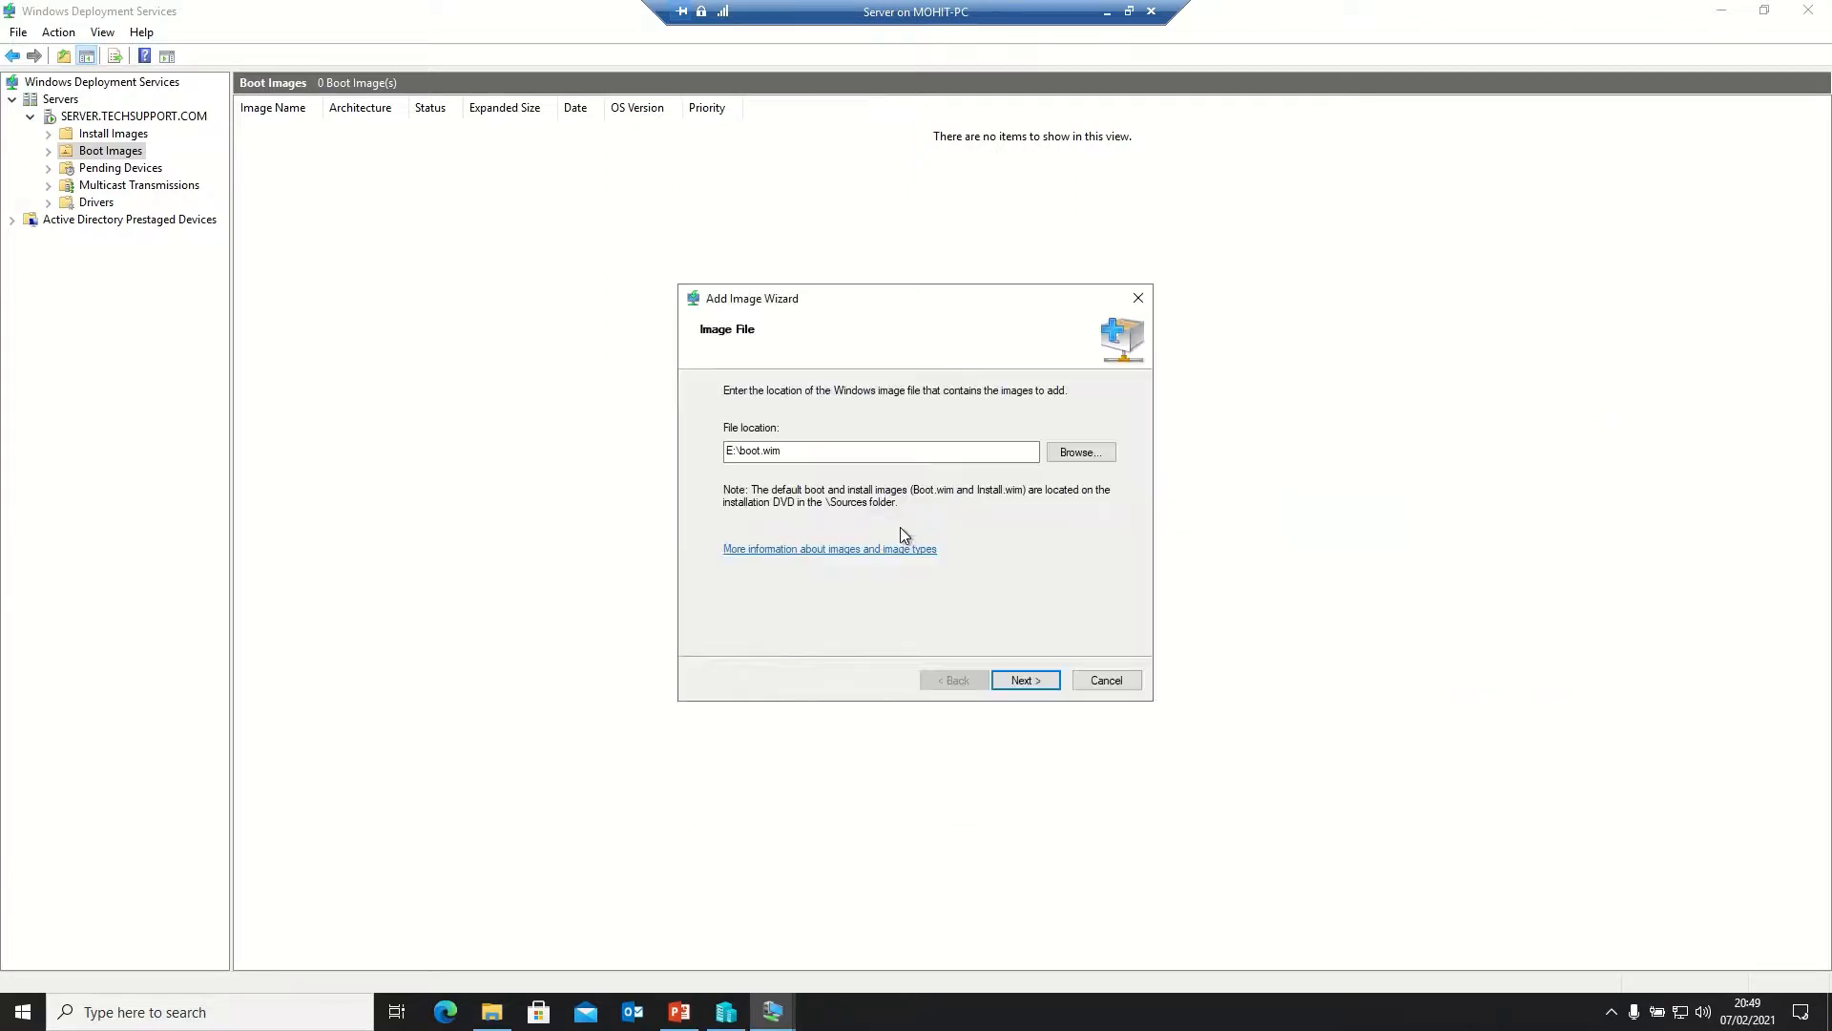
{"action": "left_click", "coordinate": [1019, 679]}
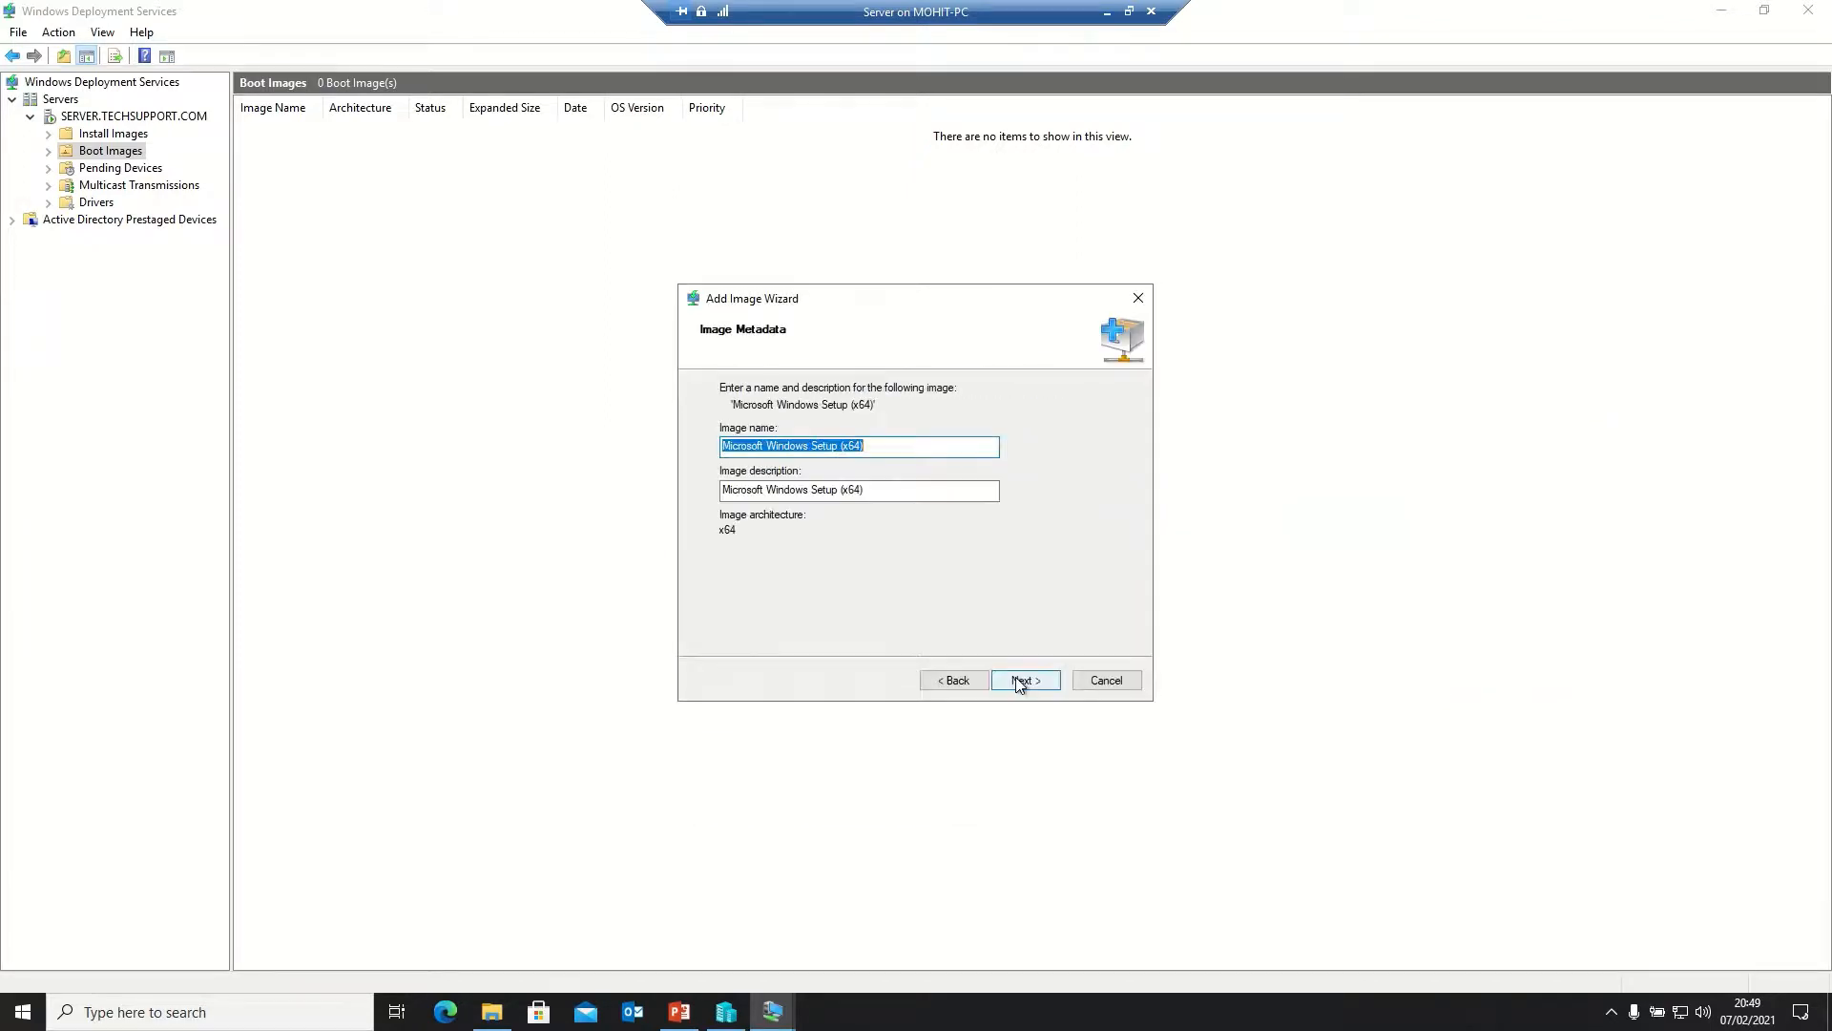
Step: Set the boot image's name and description to "Microsoft Windows 10 Setup (x64)" and finish adding it to the server
{"action": "left_click", "coordinate": [811, 445]}
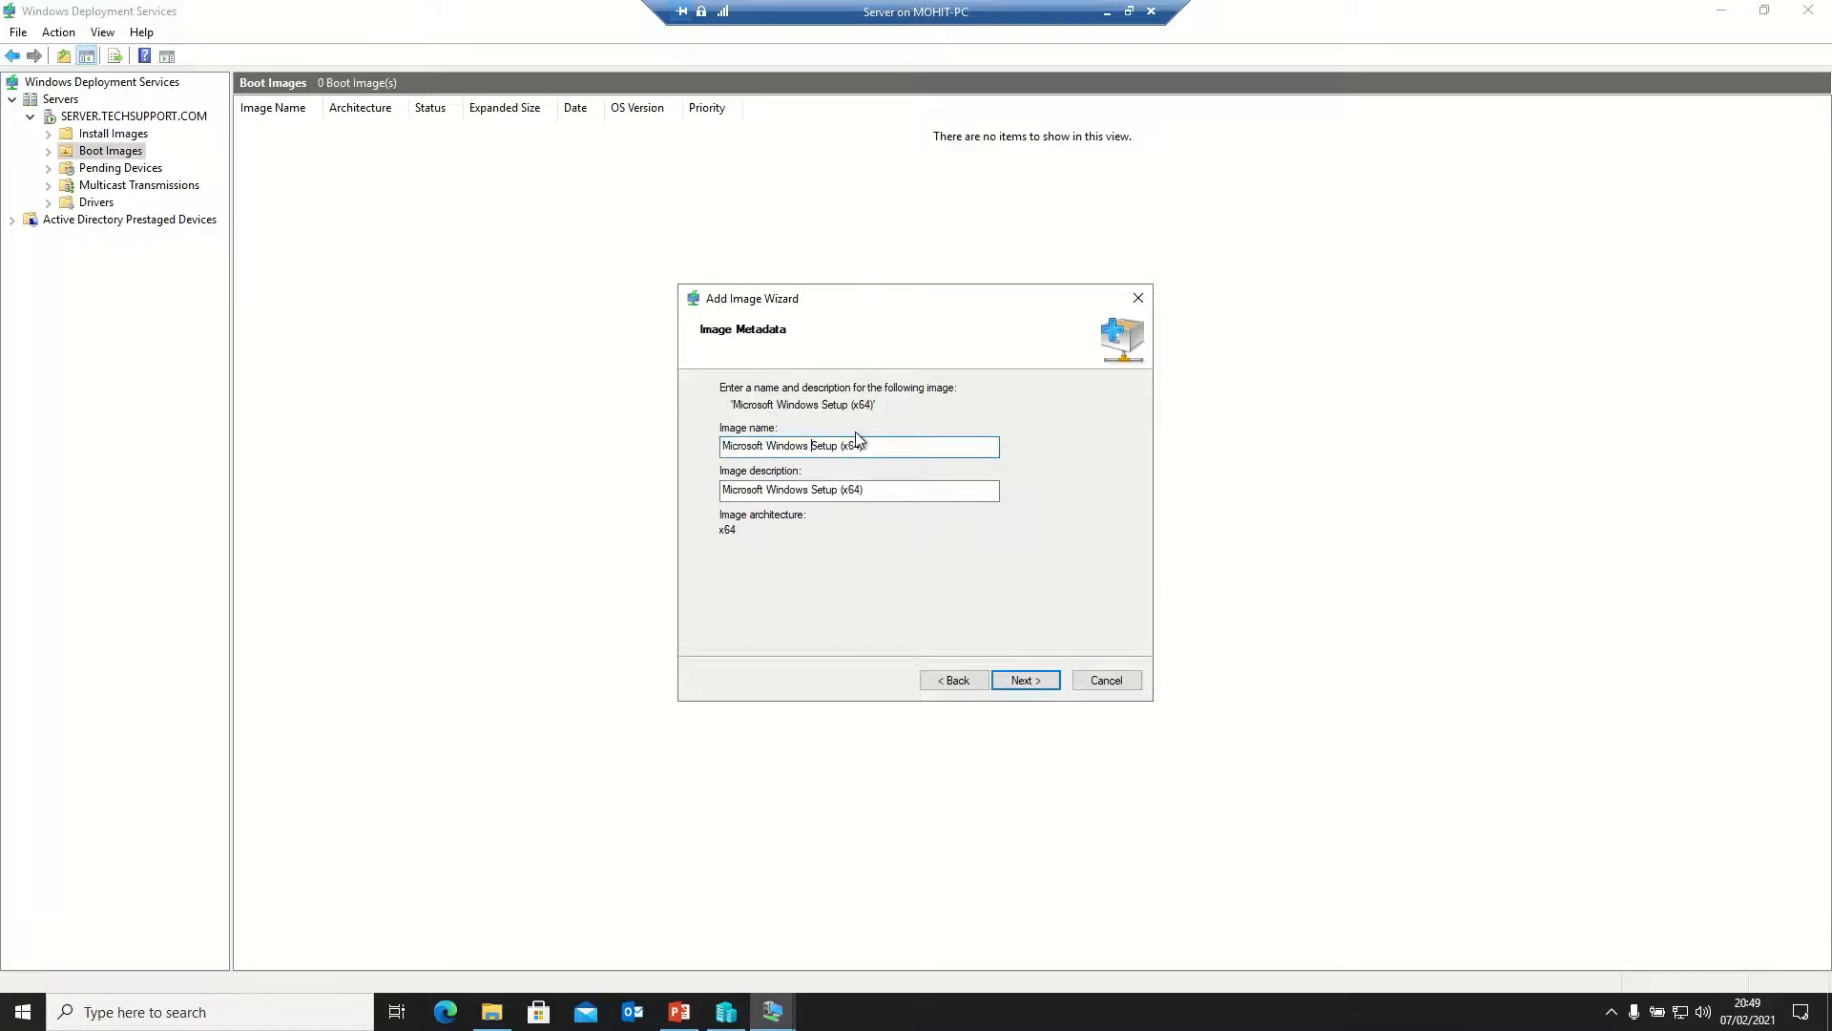
{"action": "type", "text": "10"}
{"action": "left_click", "coordinate": [810, 490]}
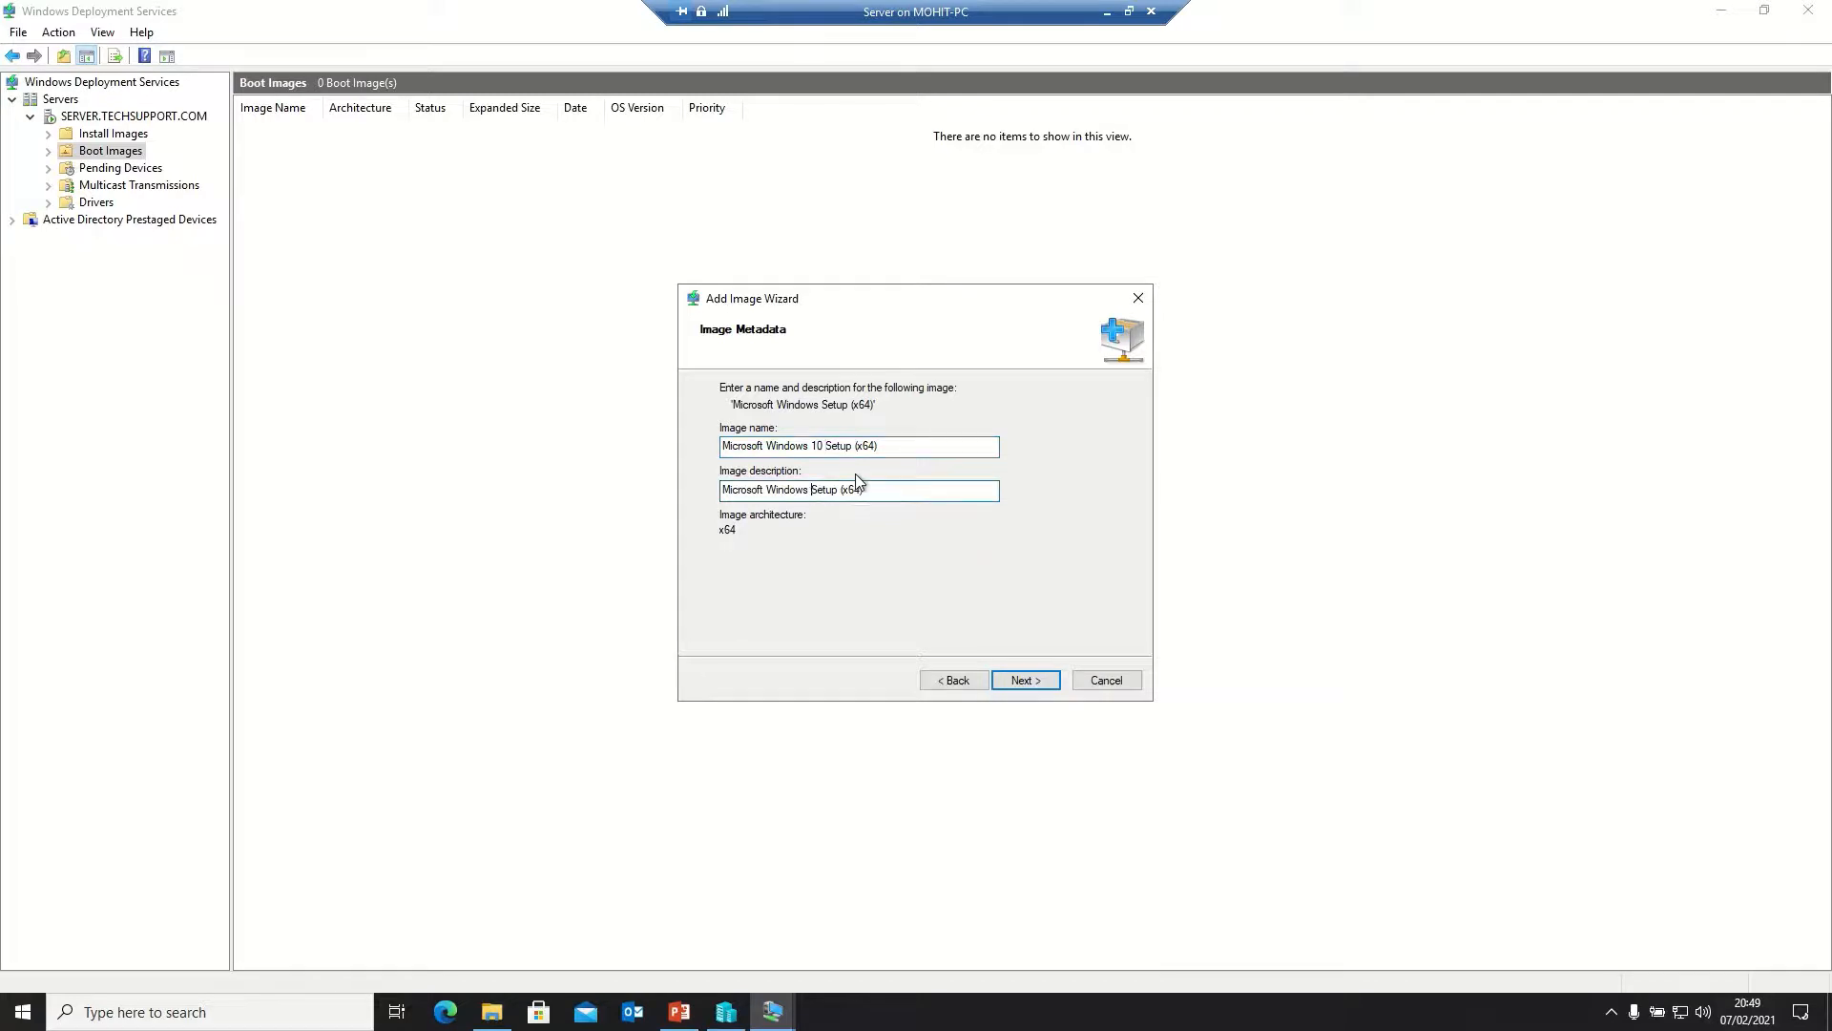
{"action": "type", "text": "10"}
{"action": "left_click", "coordinate": [1025, 680]}
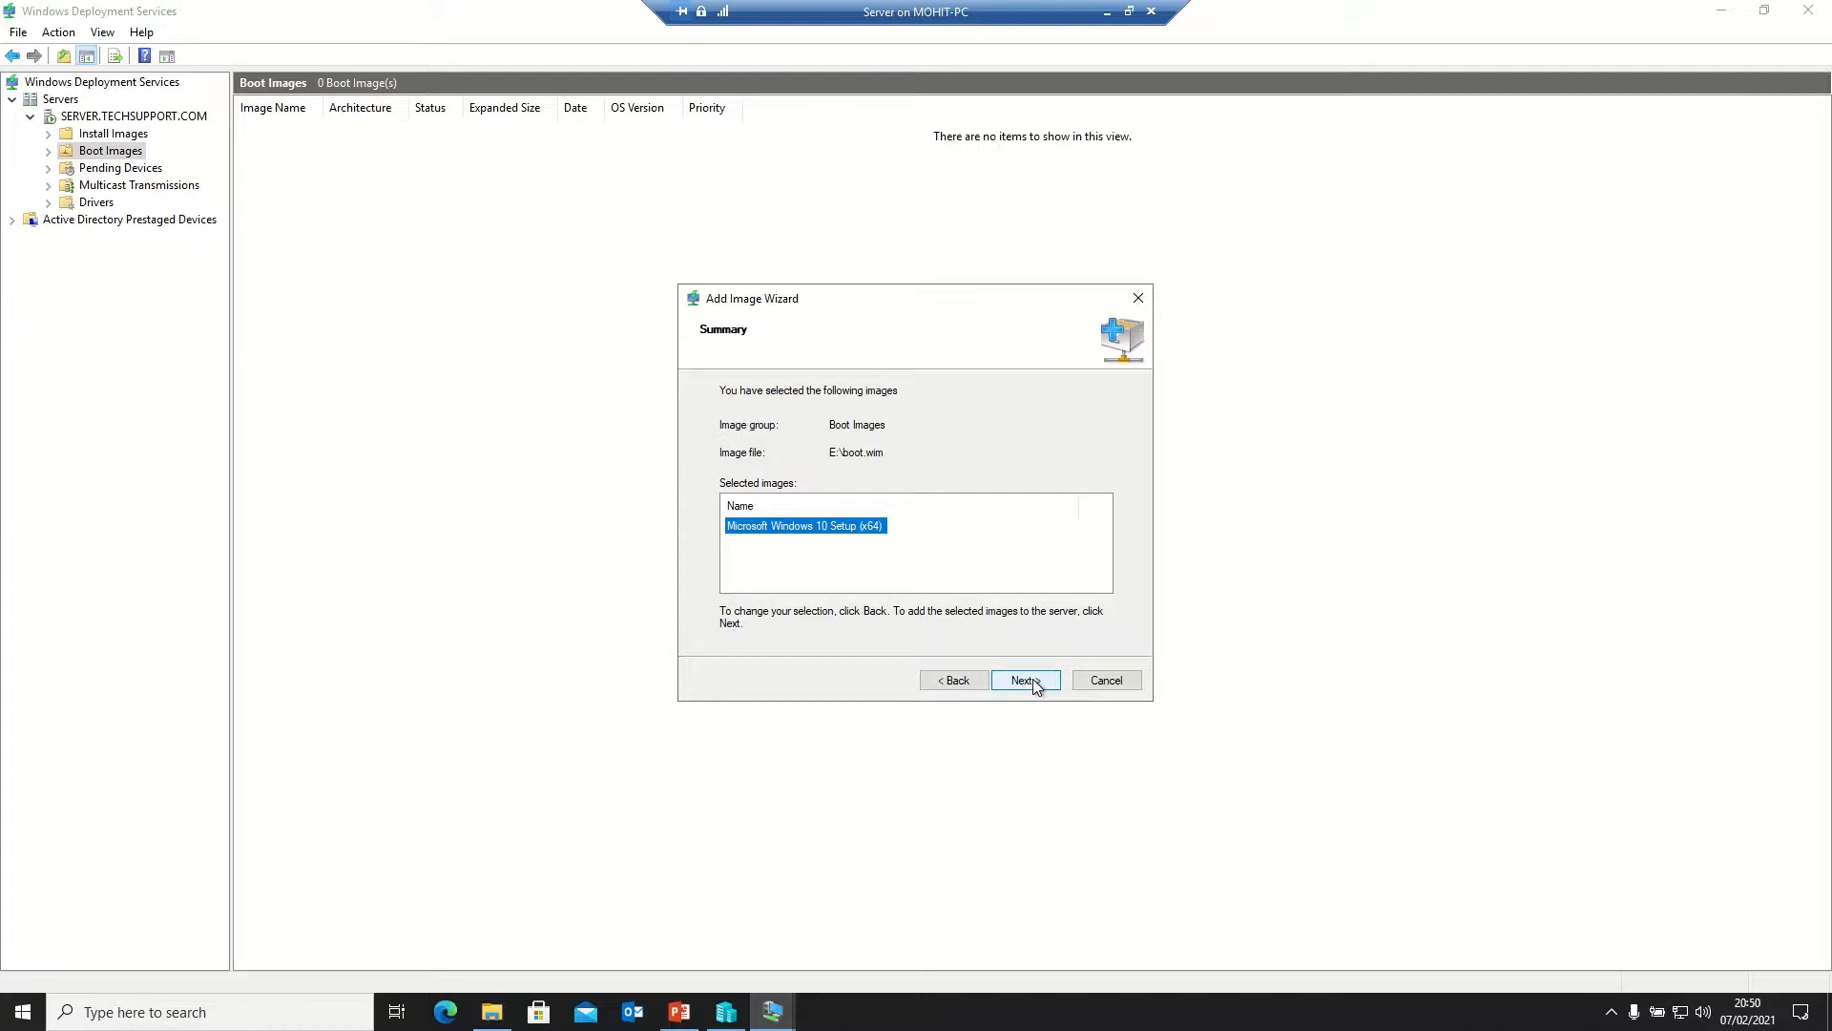
{"action": "left_click", "coordinate": [1025, 680]}
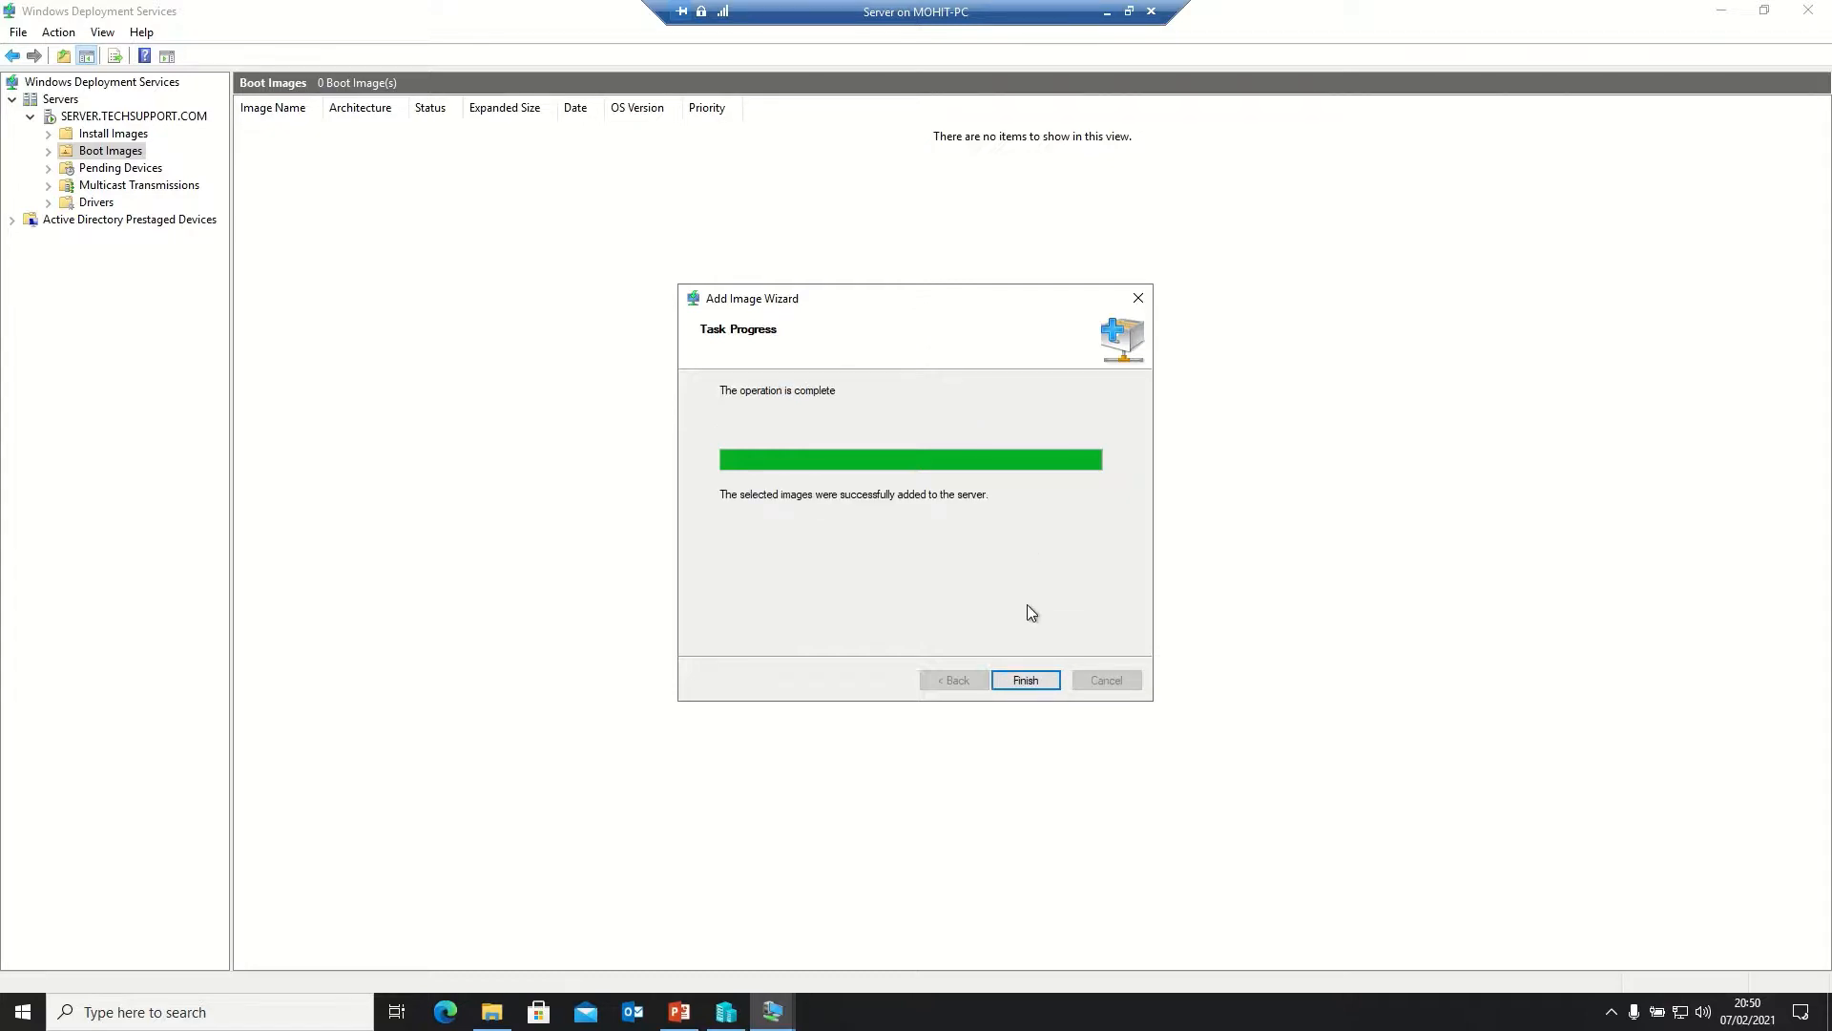
{"action": "left_click", "coordinate": [1024, 679]}
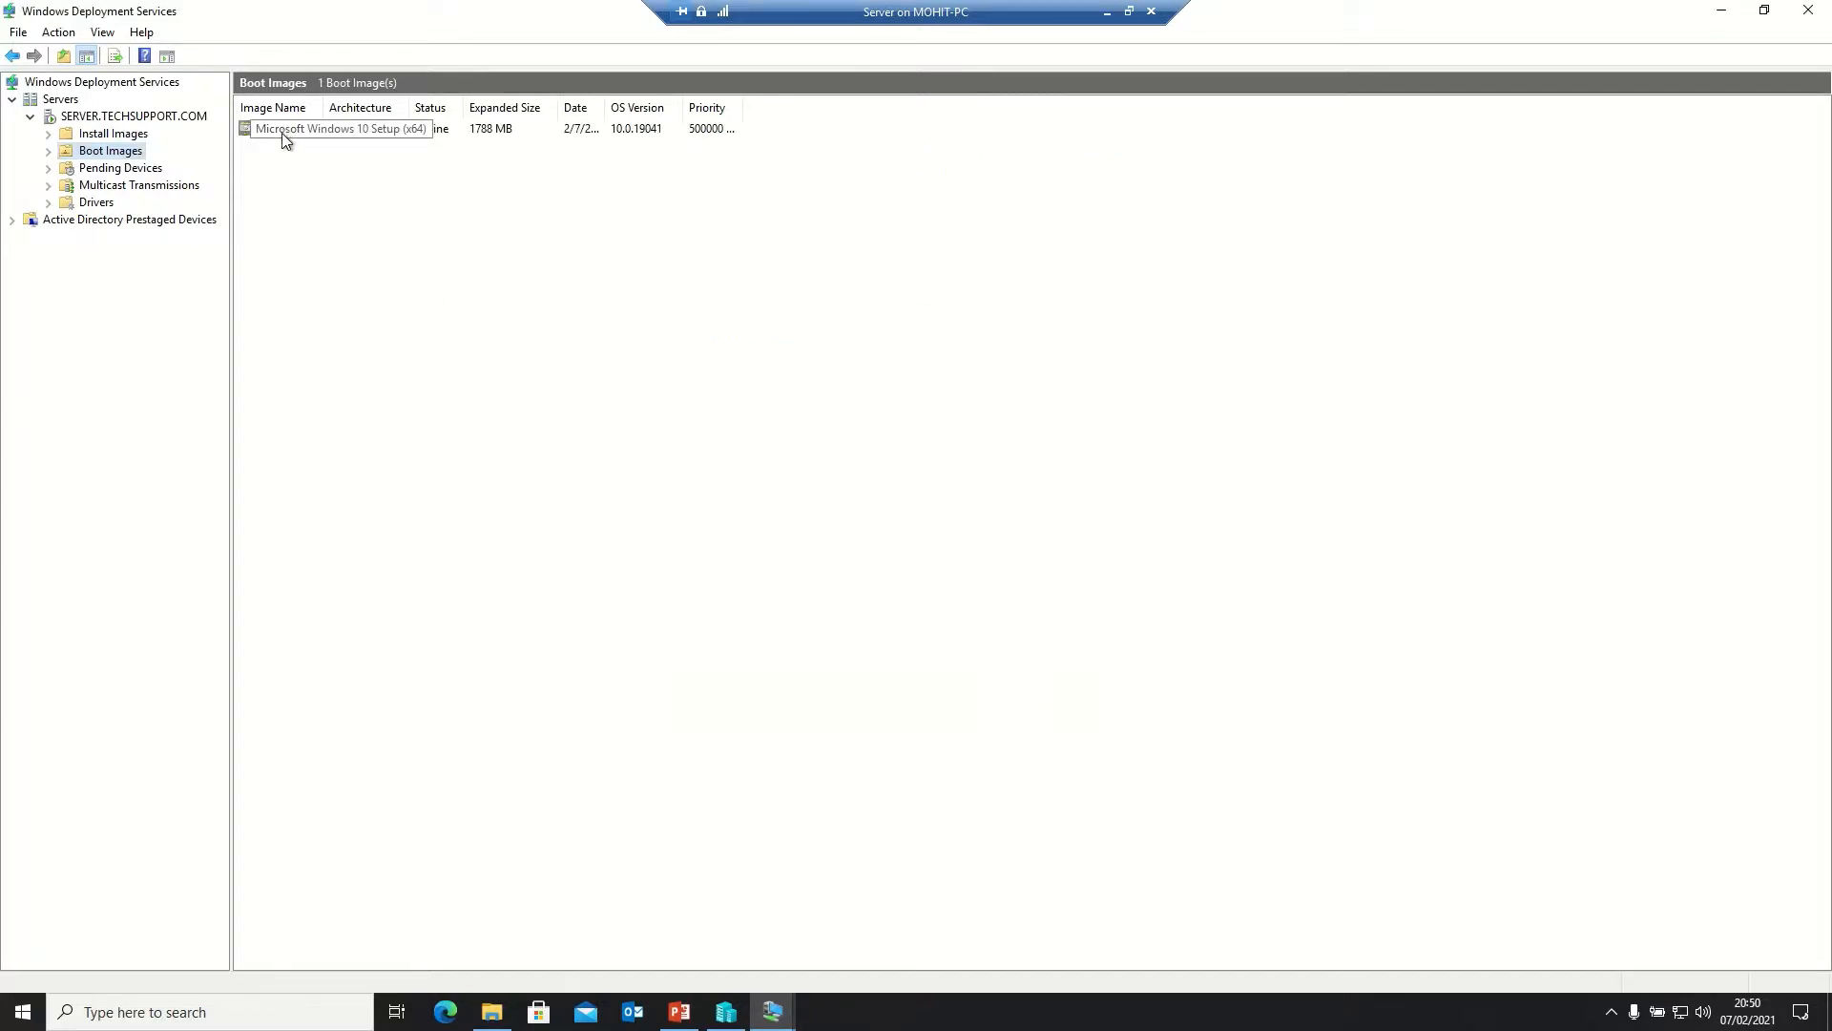
Step: Start adding an install image to Install Images and create a new image group named "Client OS" for it
{"action": "left_click", "coordinate": [91, 135]}
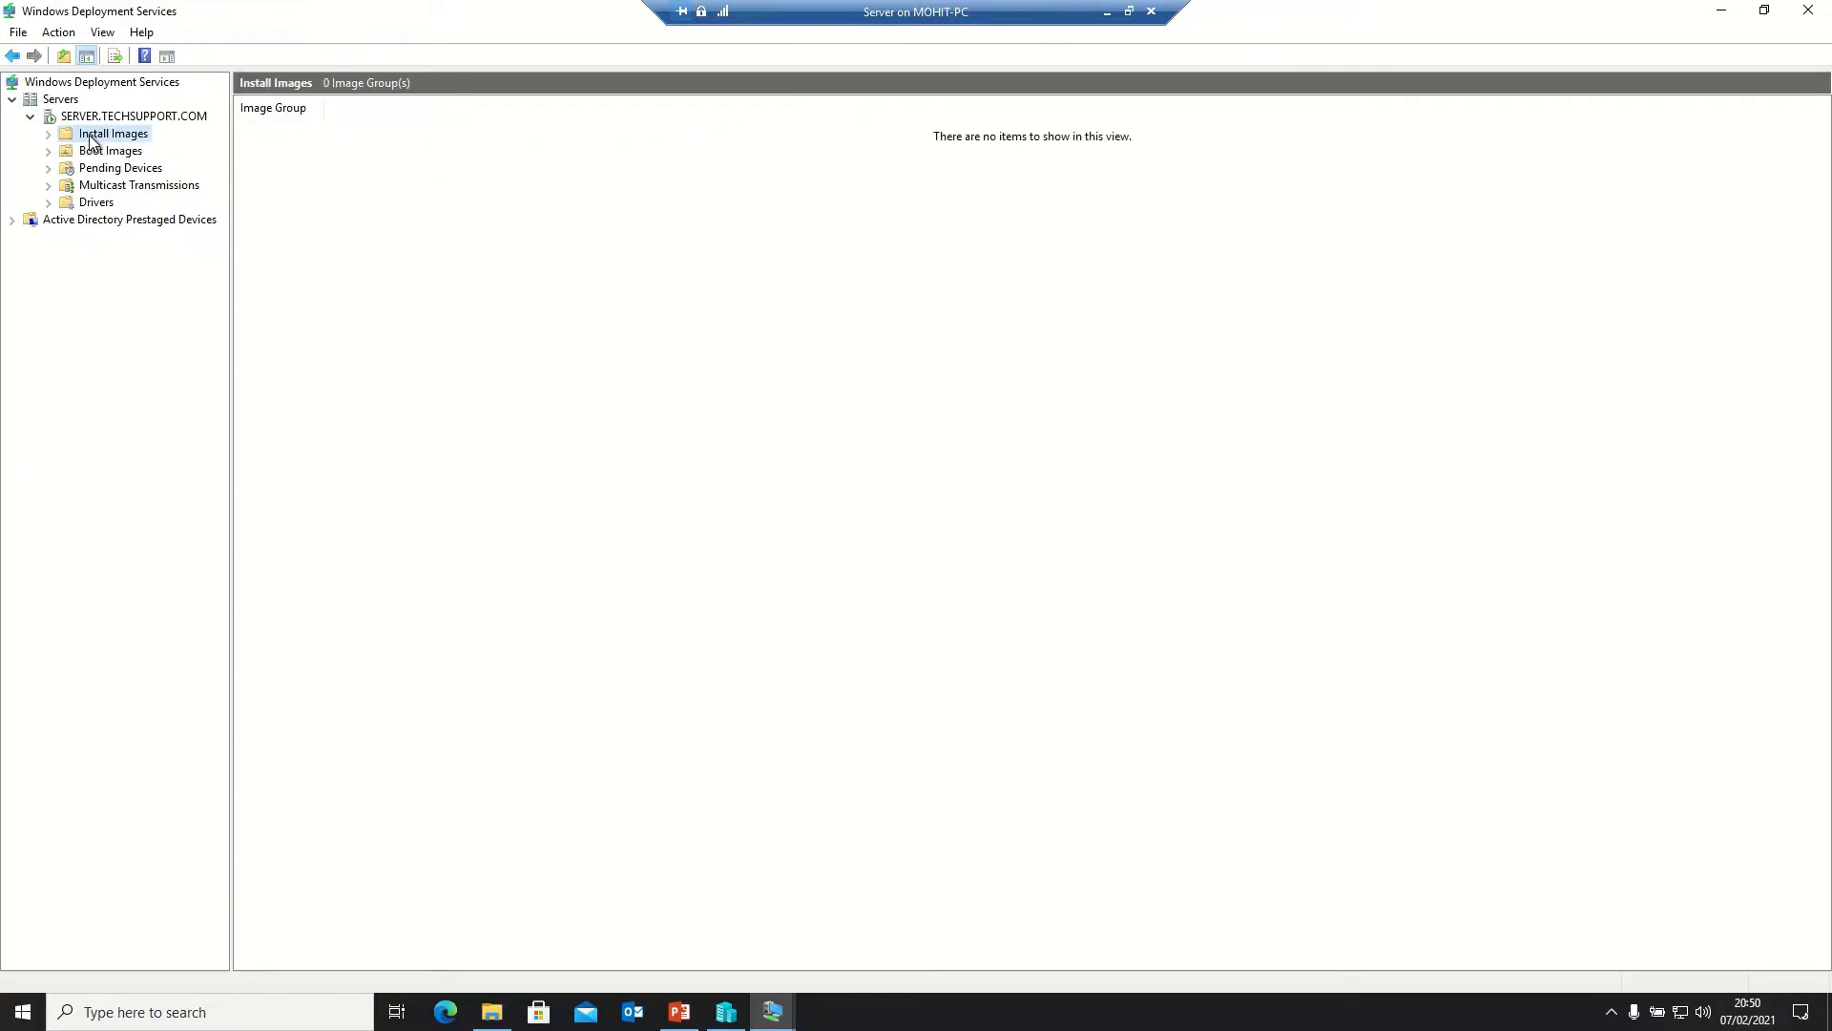
{"action": "right_click", "coordinate": [91, 139]}
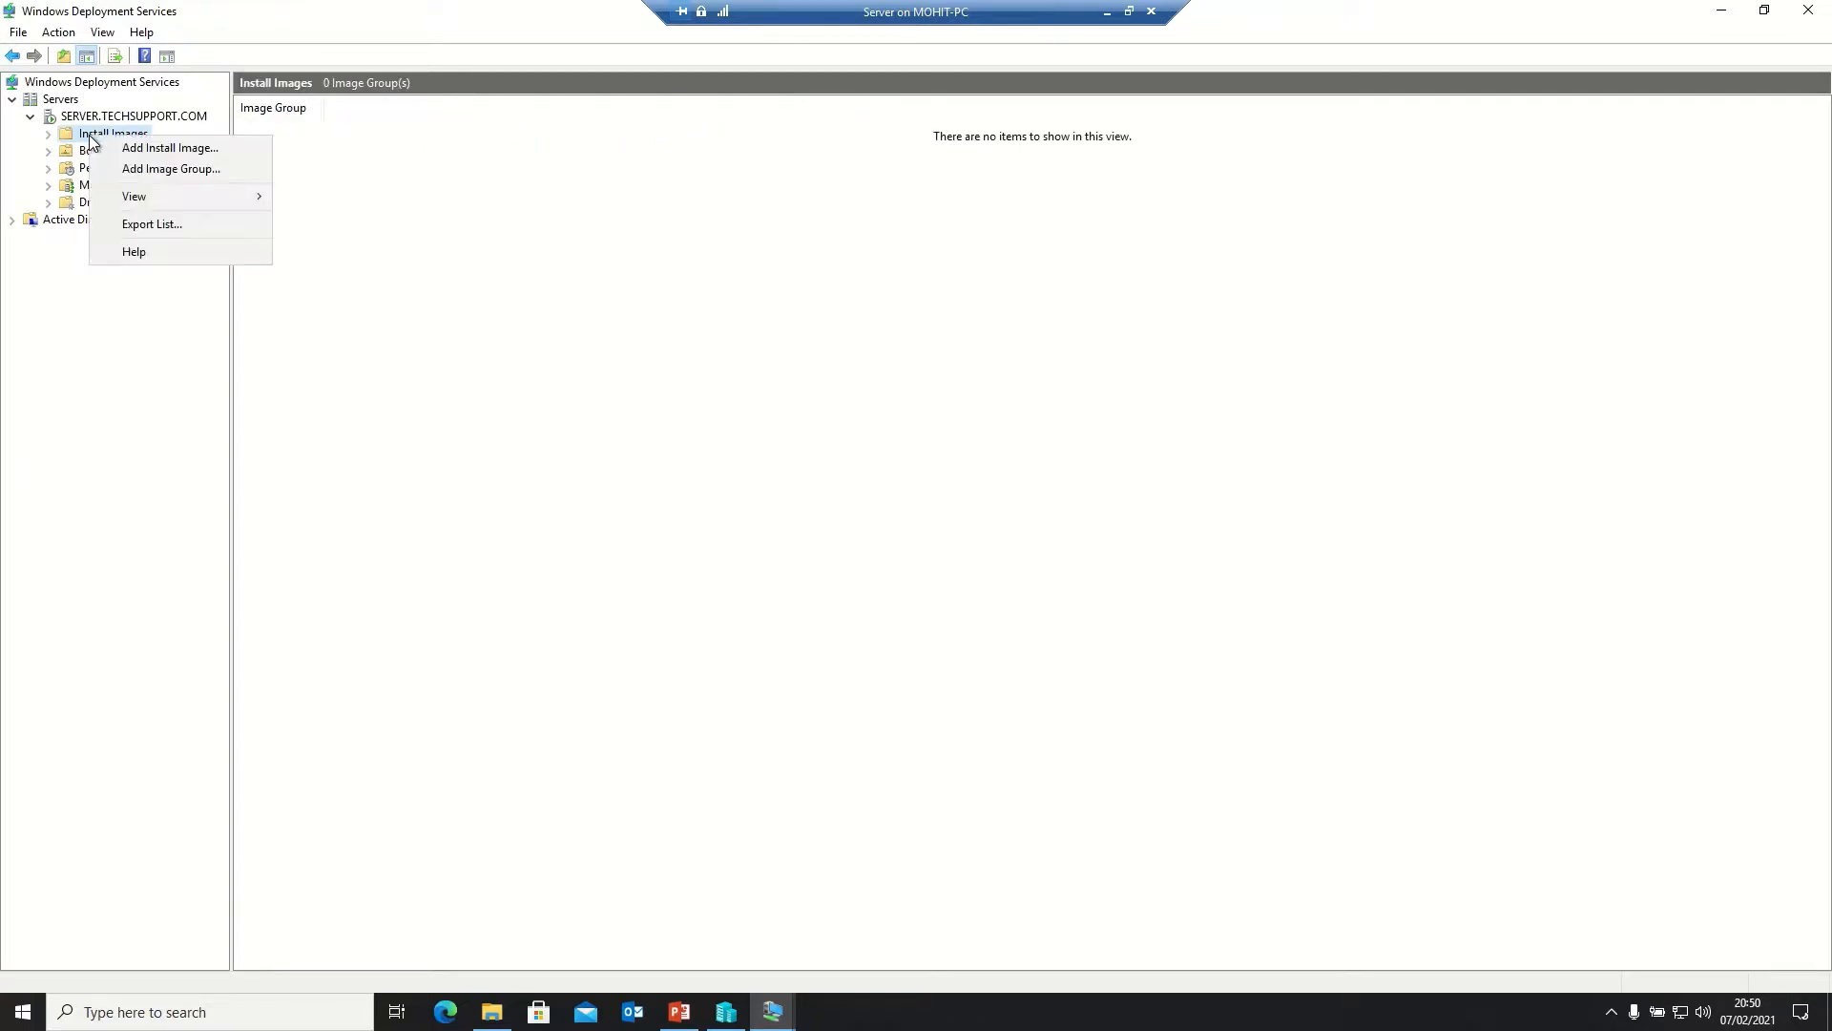
{"action": "left_click", "coordinate": [151, 149]}
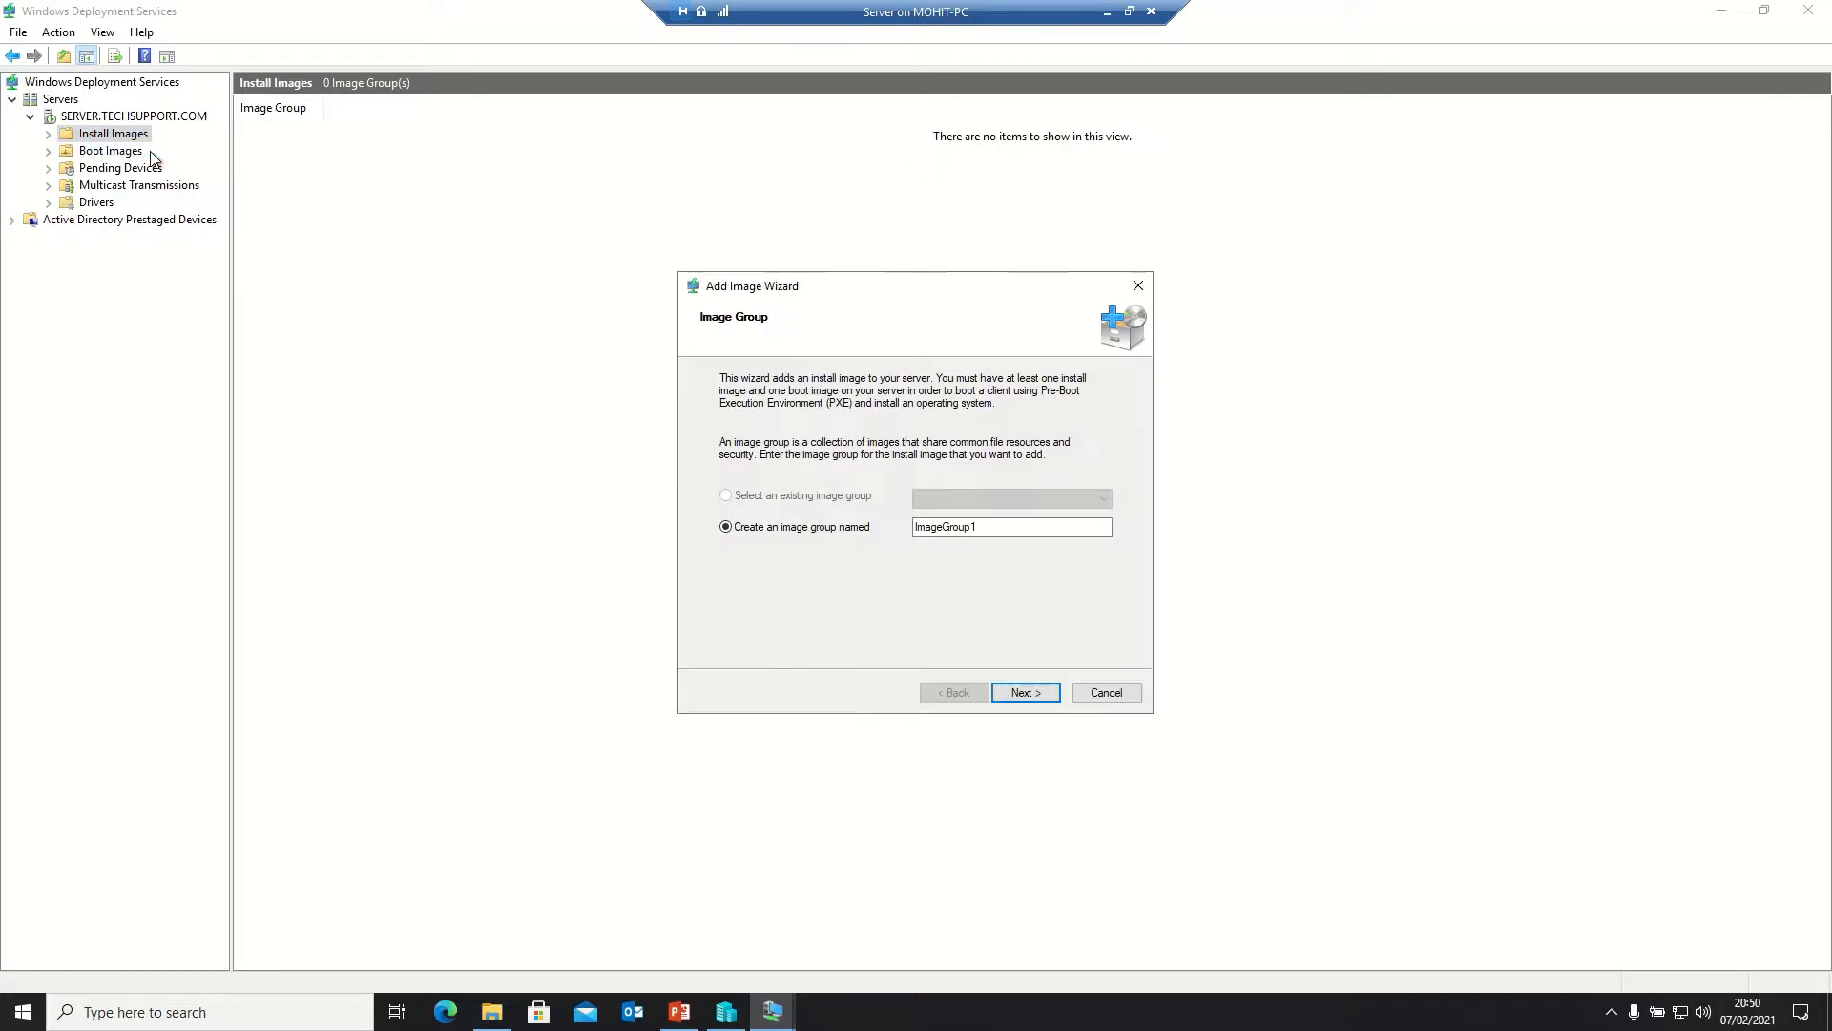
{"action": "double_click", "coordinate": [984, 527]}
{"action": "type", "text": "Client OS"}
{"action": "left_click", "coordinate": [1023, 692]}
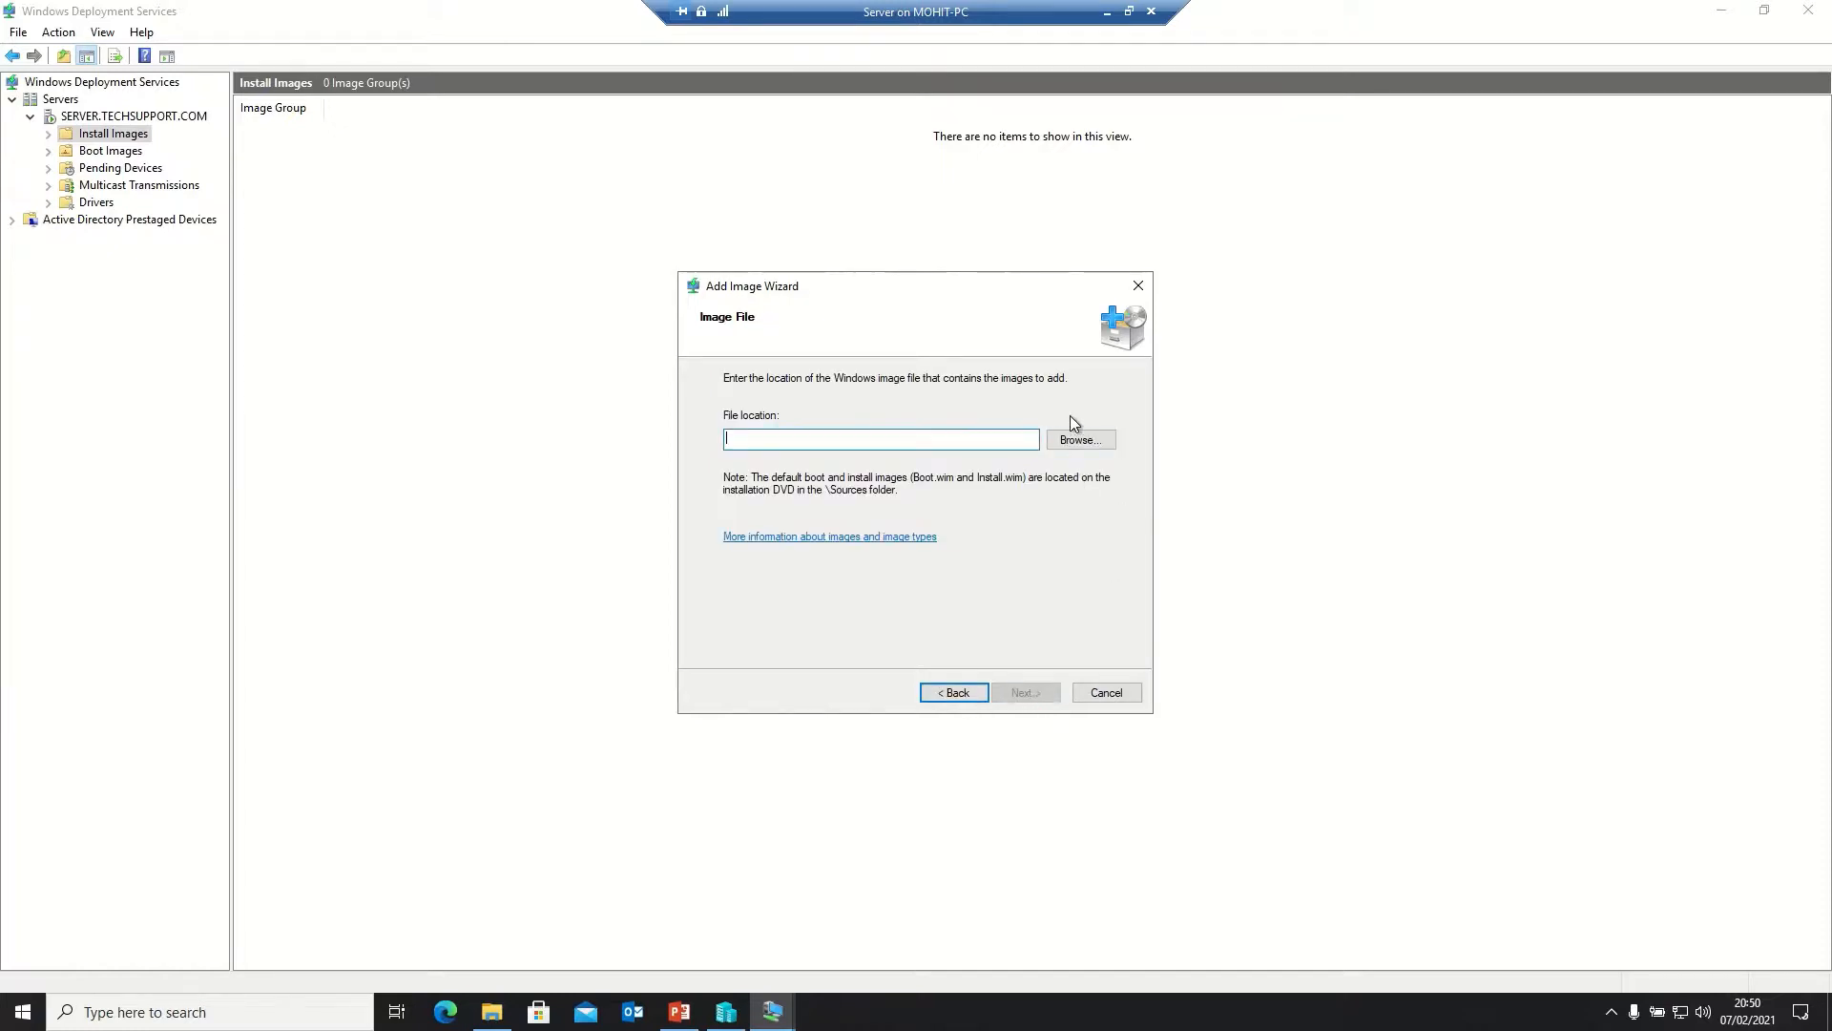
Step: Choose install.wim from New Volume (E:) as the install image file and continue to the available images
{"action": "left_click", "coordinate": [1075, 441]}
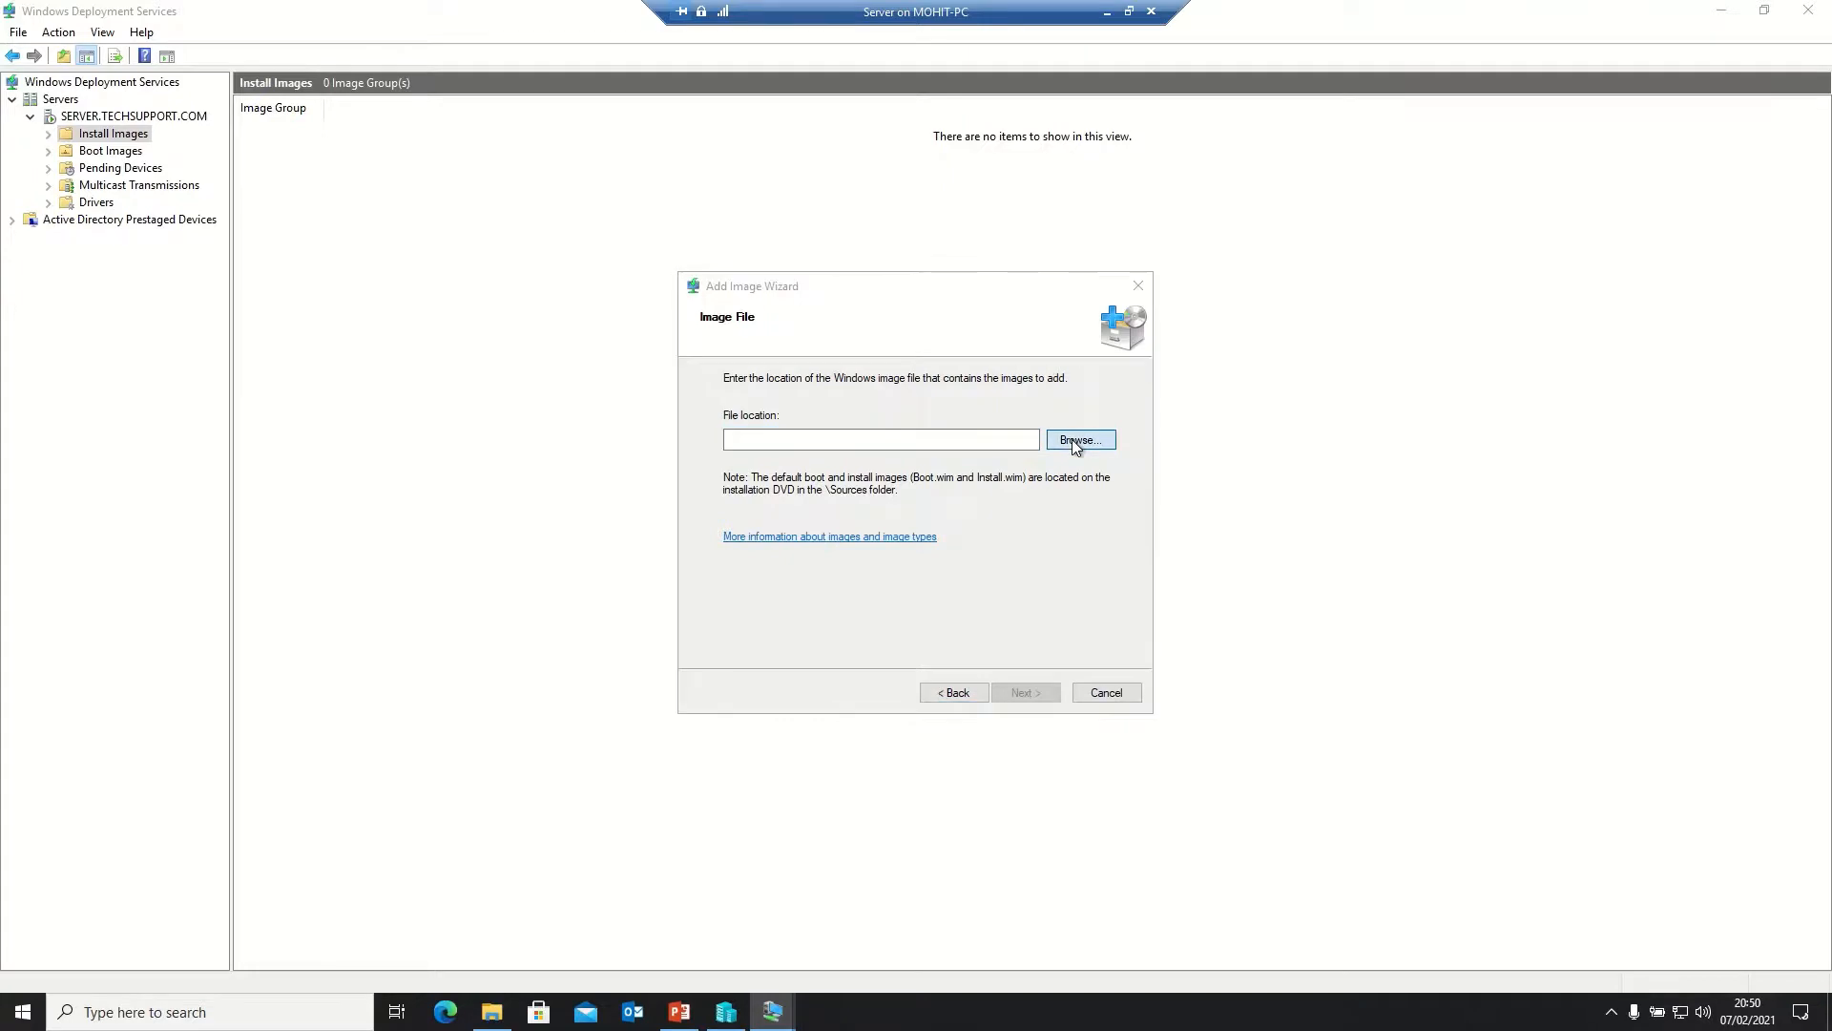
{"action": "double_click", "coordinate": [902, 534]}
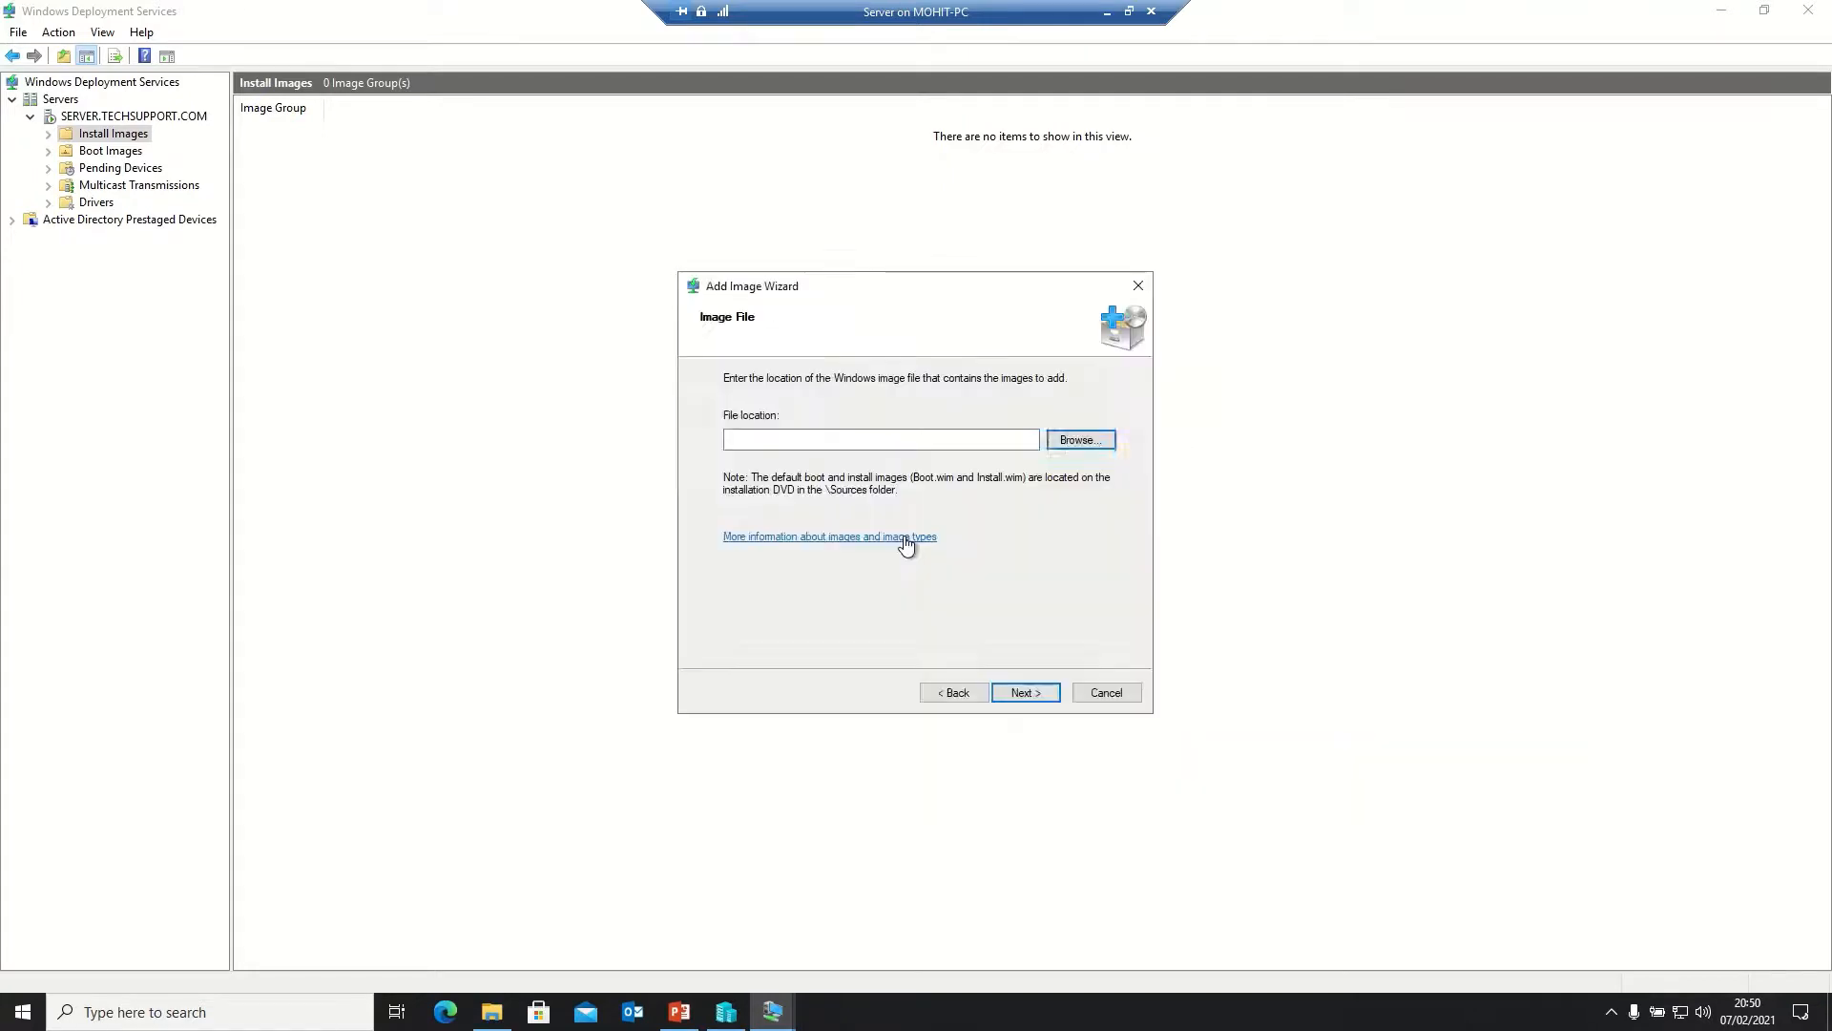
{"action": "left_click", "coordinate": [1024, 694]}
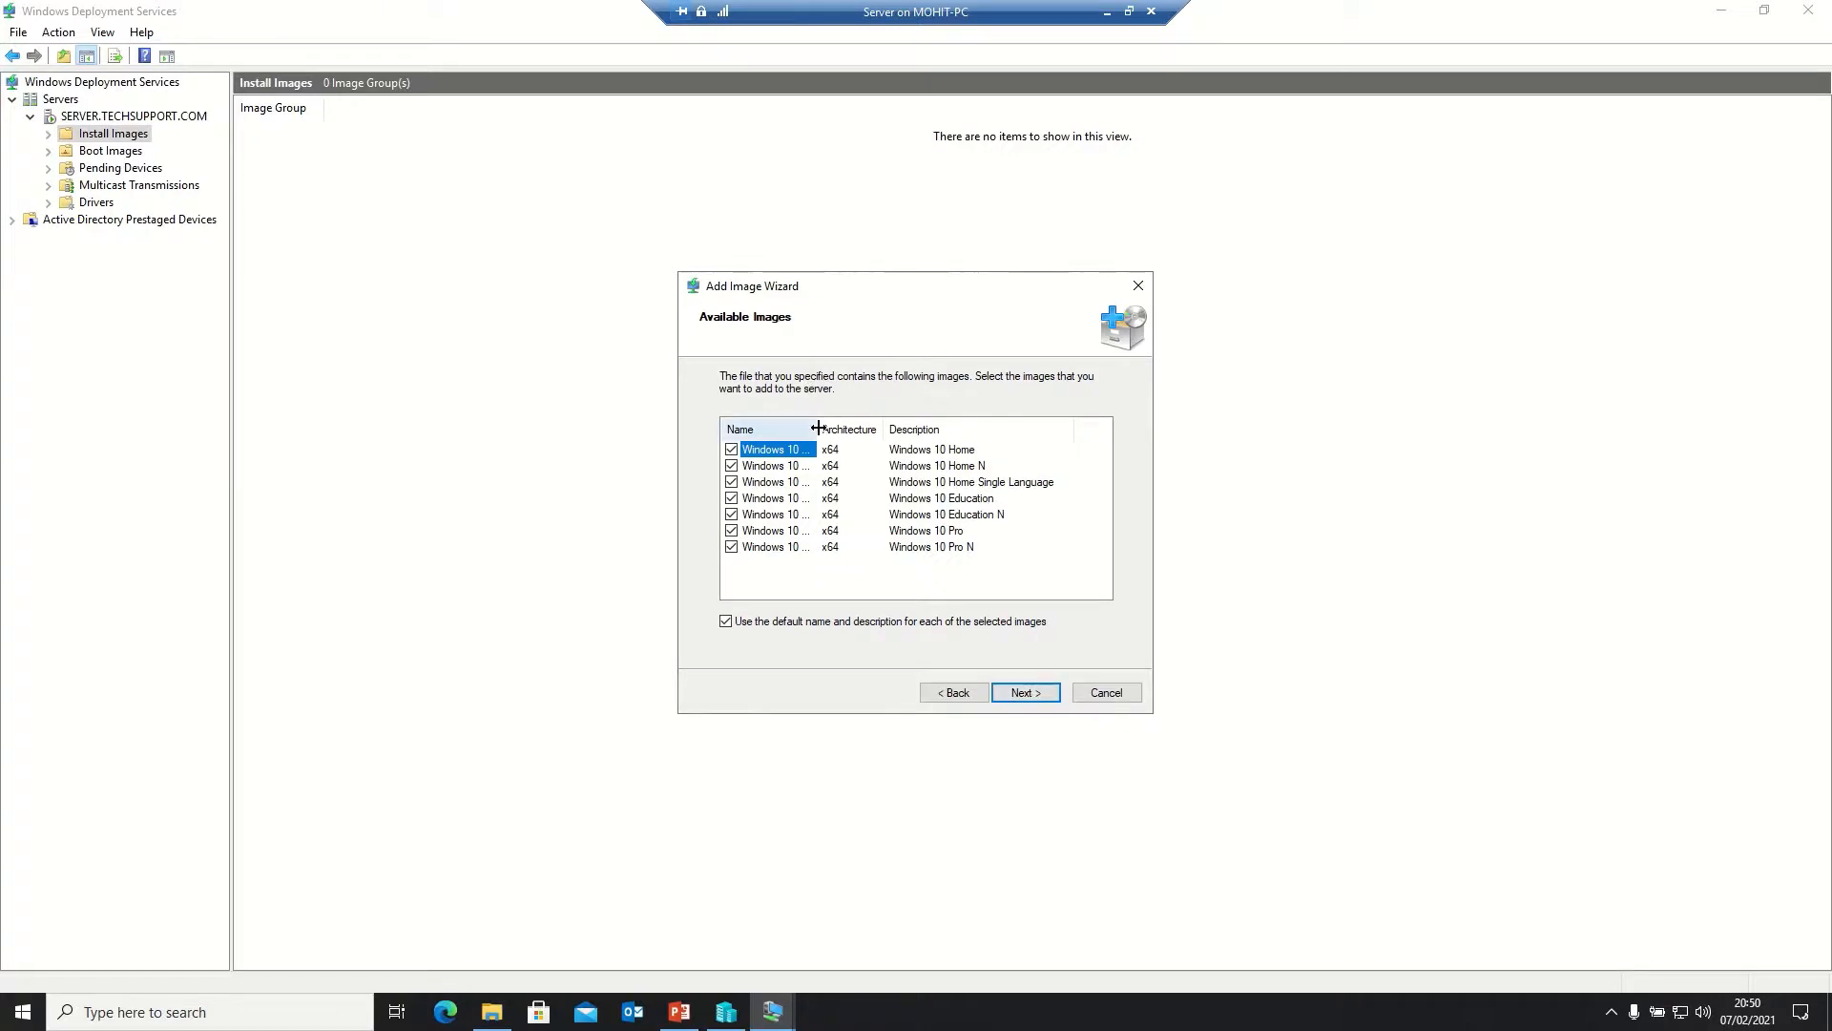
Step: Widen the Name column and deselect every available image except Windows 10 Pro
{"action": "left_click_drag", "start_coordinate": [840, 425], "coordinate": [918, 425]}
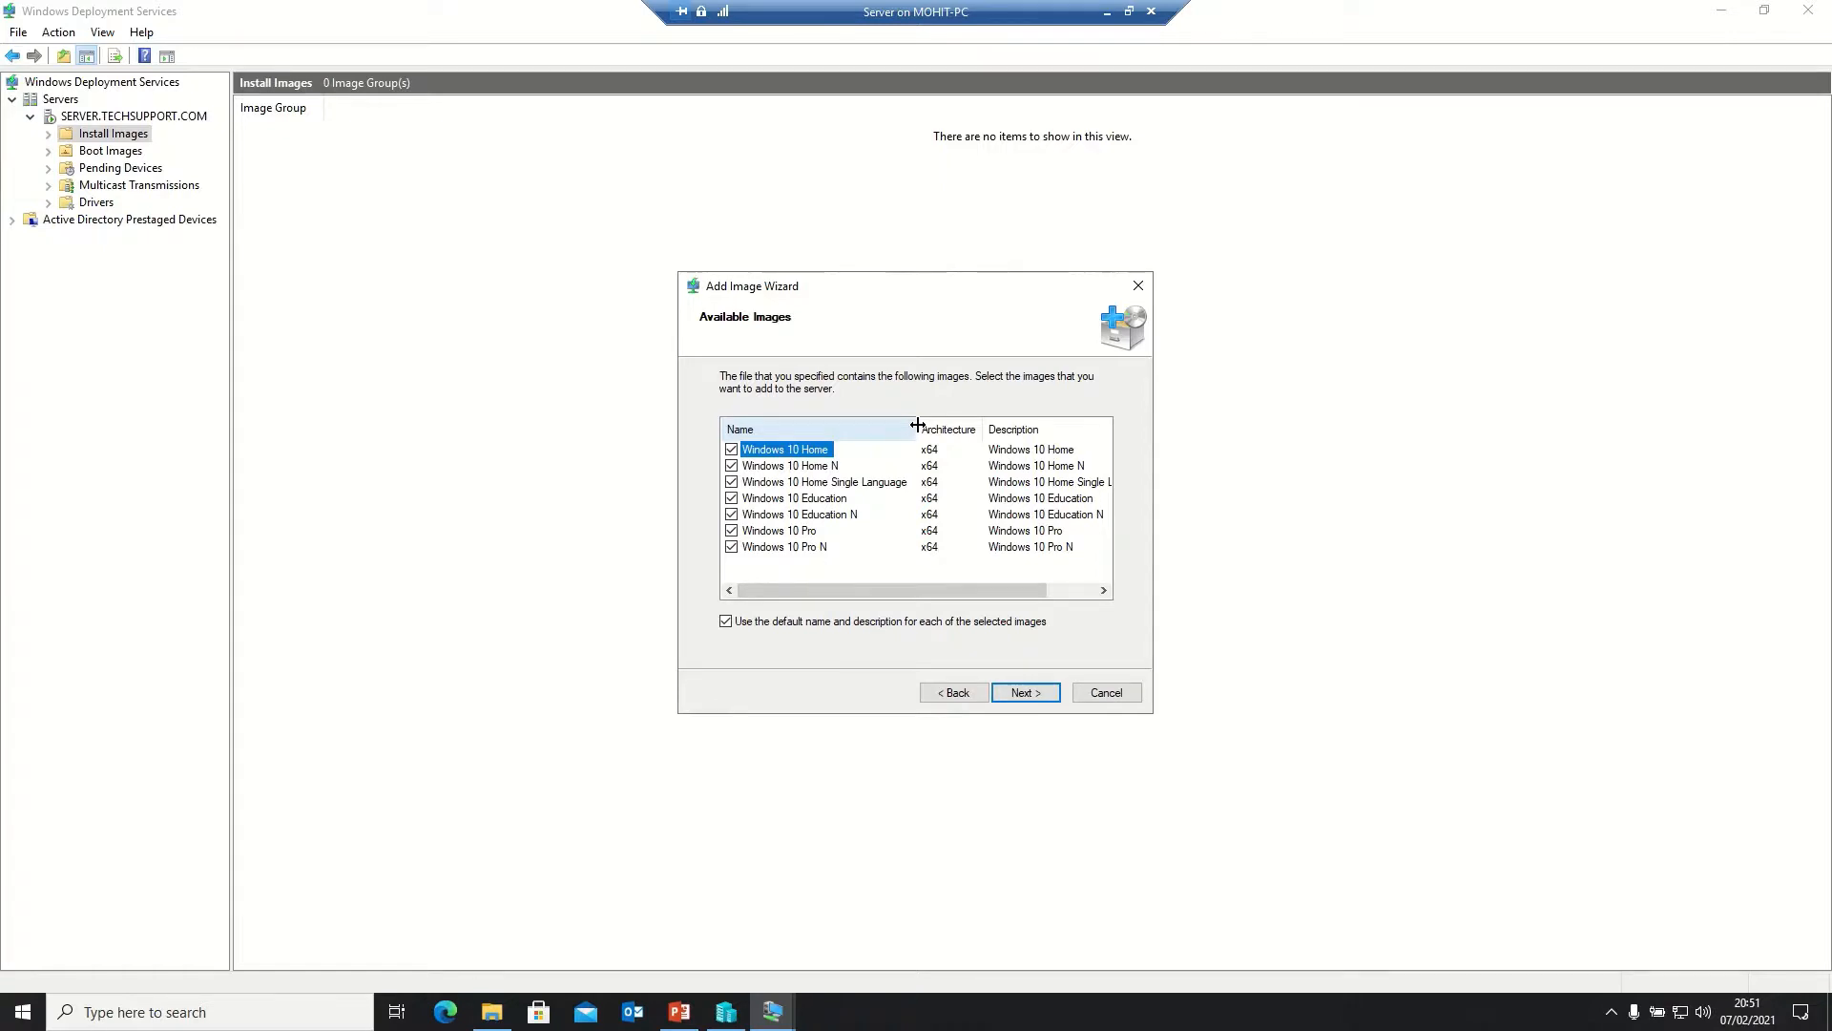
{"action": "left_click", "coordinate": [731, 451]}
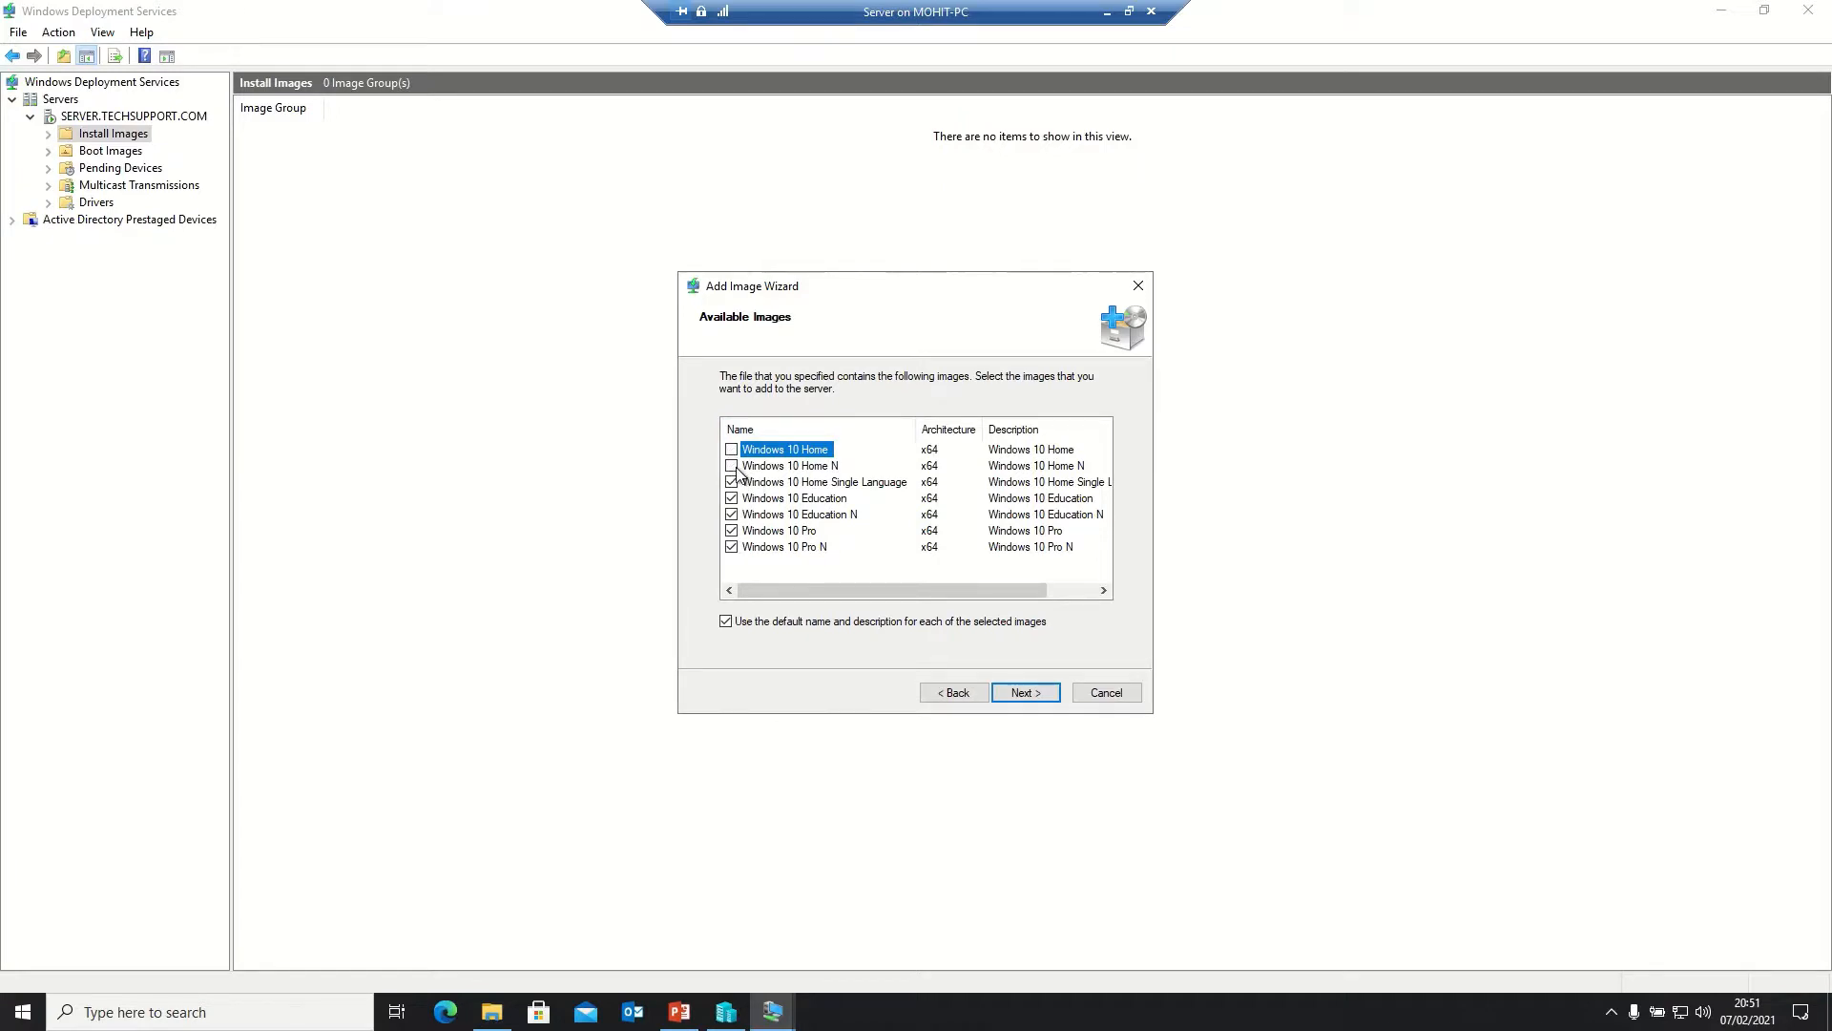
{"action": "left_click", "coordinate": [731, 498]}
{"action": "left_click", "coordinate": [731, 515]}
{"action": "left_click", "coordinate": [731, 547]}
{"action": "left_click", "coordinate": [801, 530]}
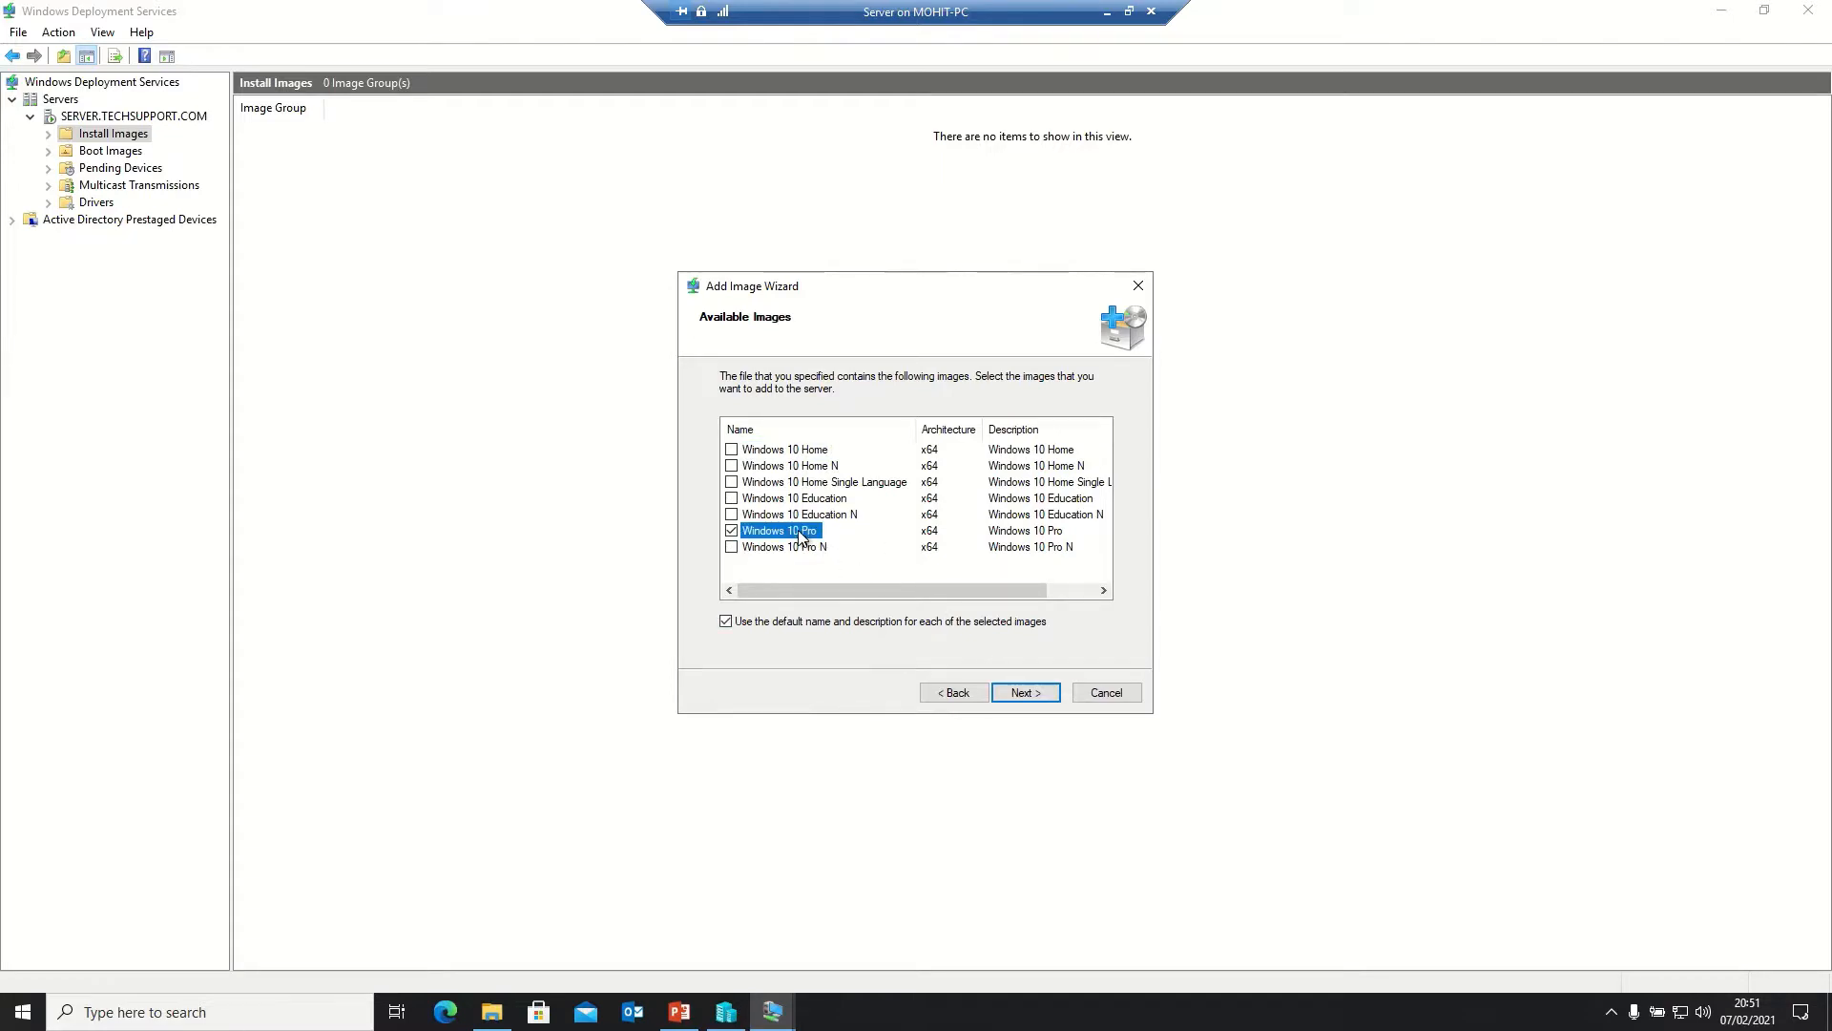
Step: Accept the image summary, add the Windows 10 Pro install image to the Client OS group and close the wizard once it completes
{"action": "left_click", "coordinate": [1018, 694]}
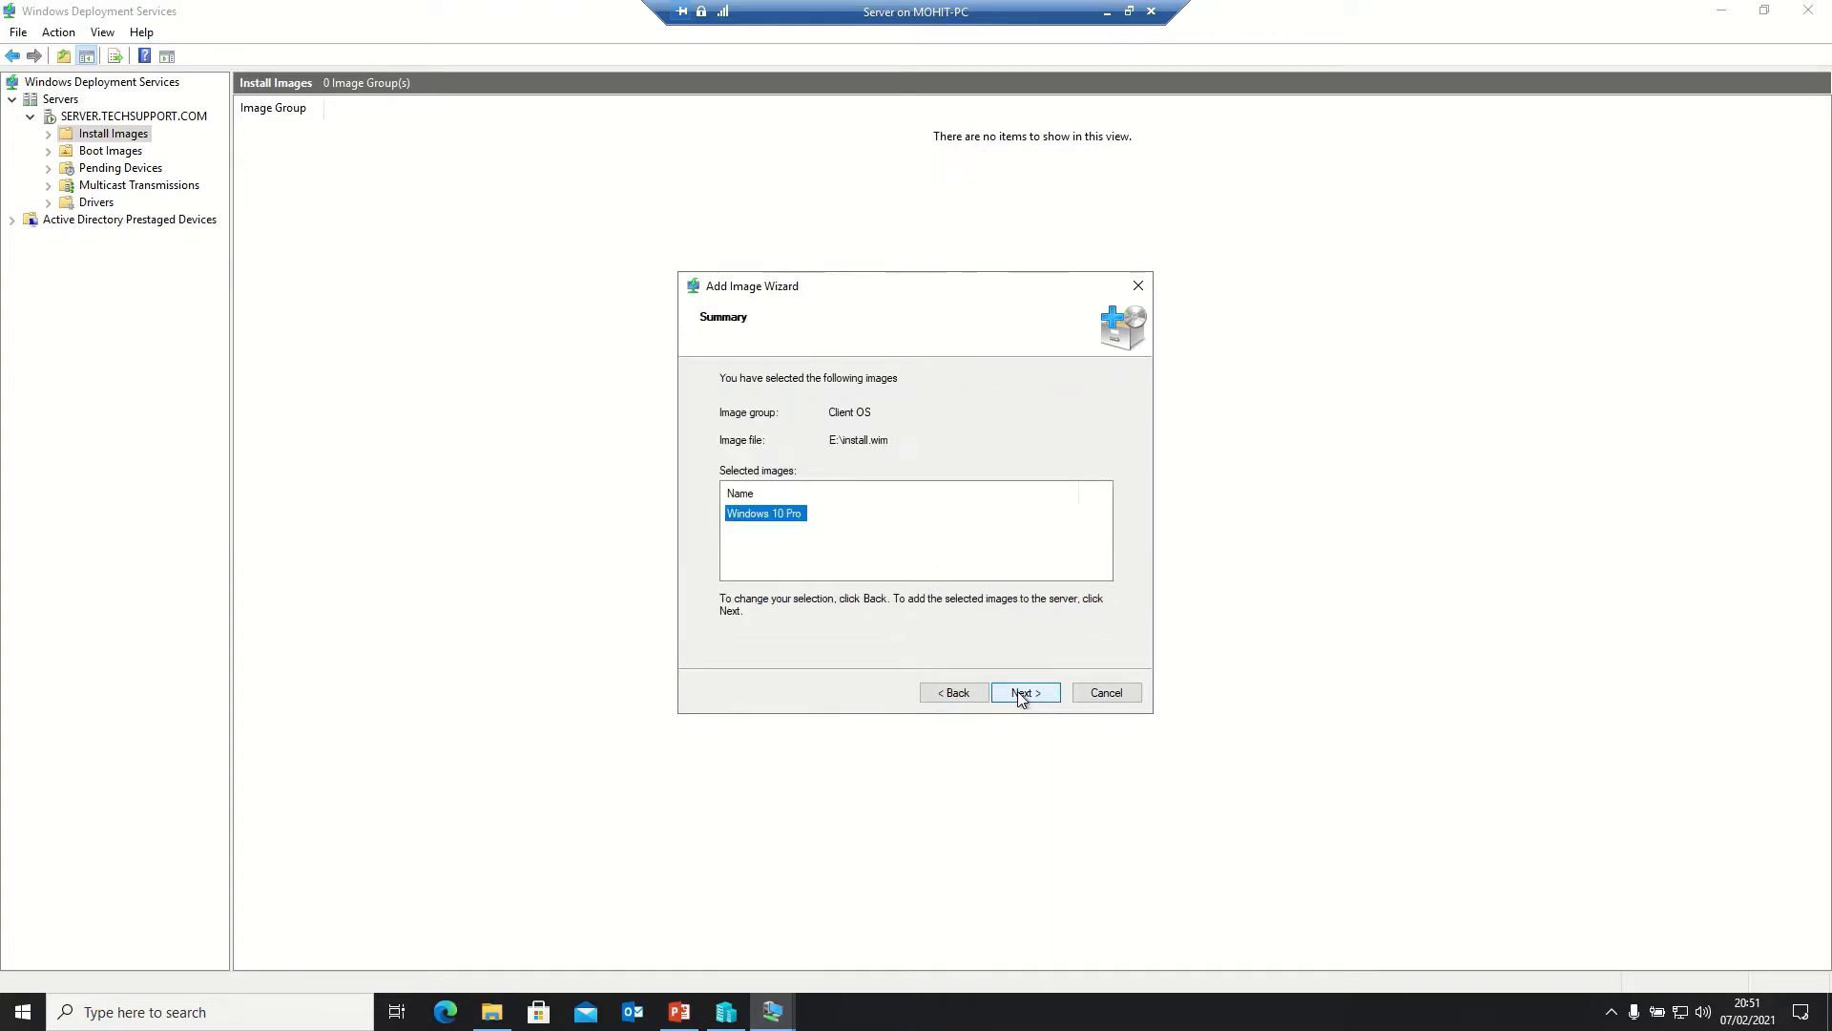
{"action": "left_click", "coordinate": [1017, 693]}
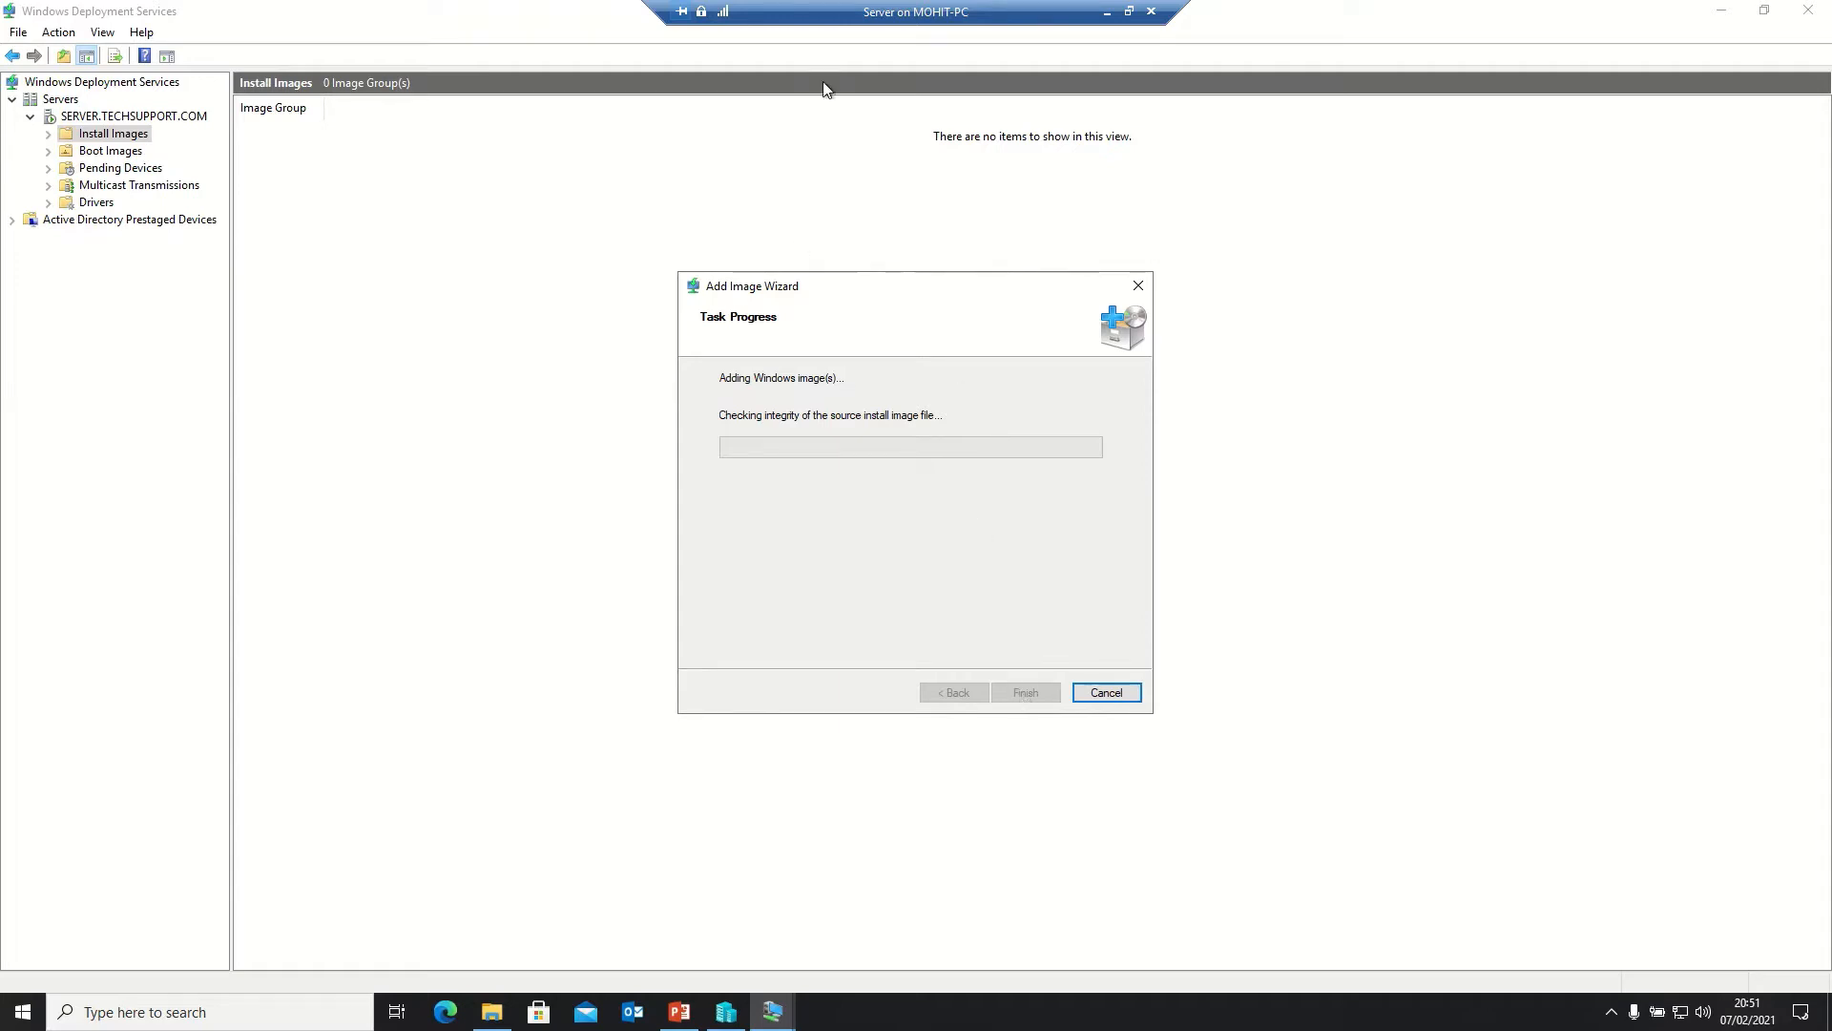
{"action": "mouse_move", "coordinate": [826, 9]}
{"action": "left_click", "coordinate": [780, 38]}
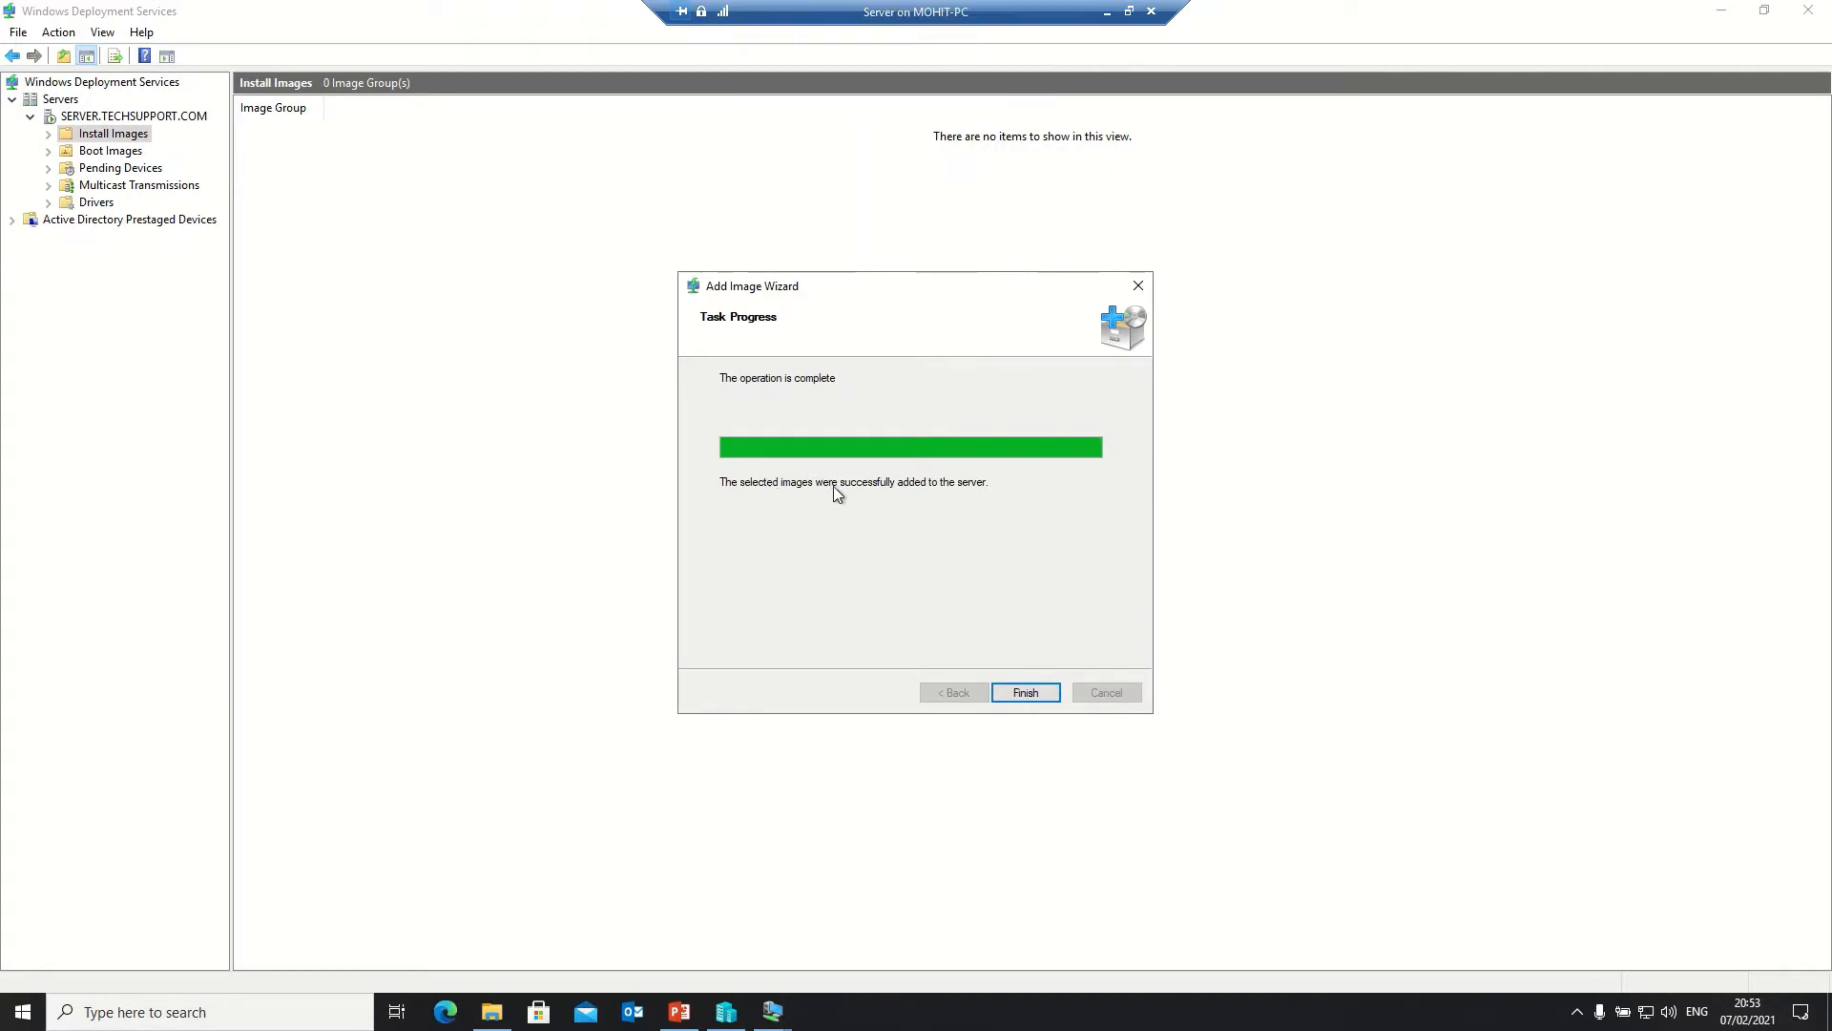
{"action": "left_click", "coordinate": [1036, 692]}
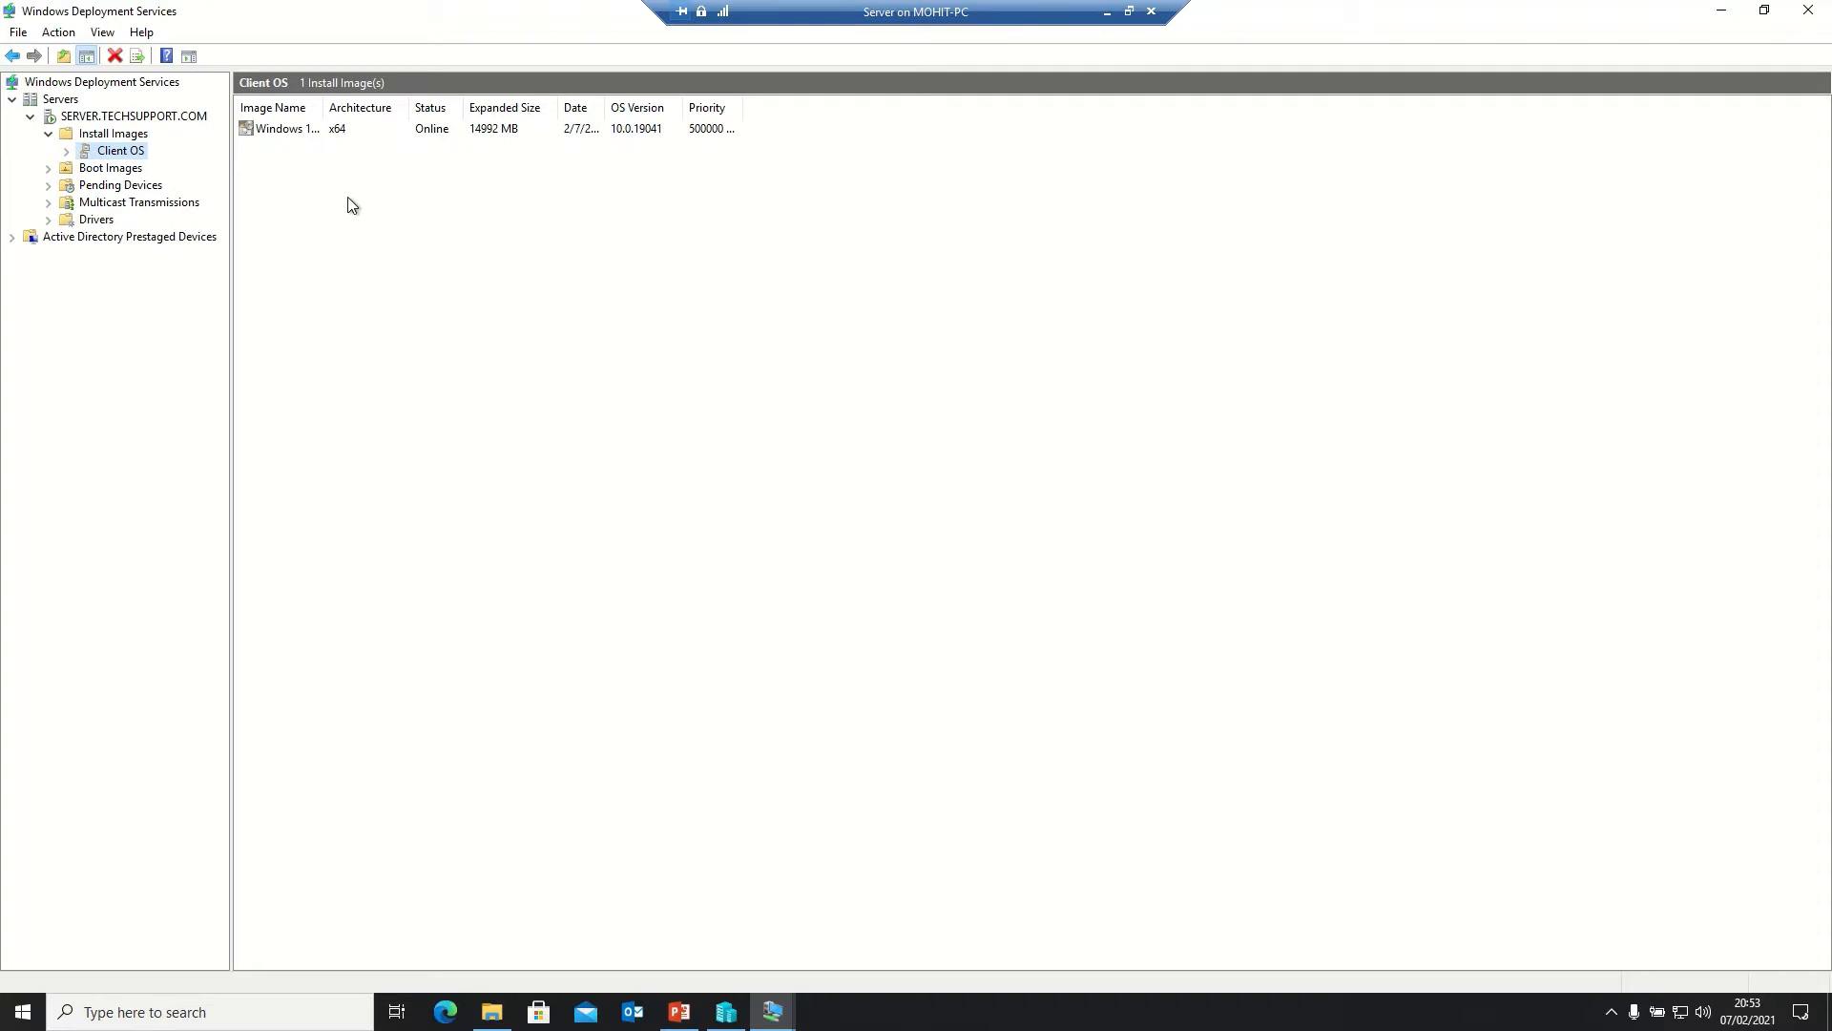
Step: Select the install image in the Client OS group and widen the Image Name column to show its full name
{"action": "left_click", "coordinate": [294, 135]}
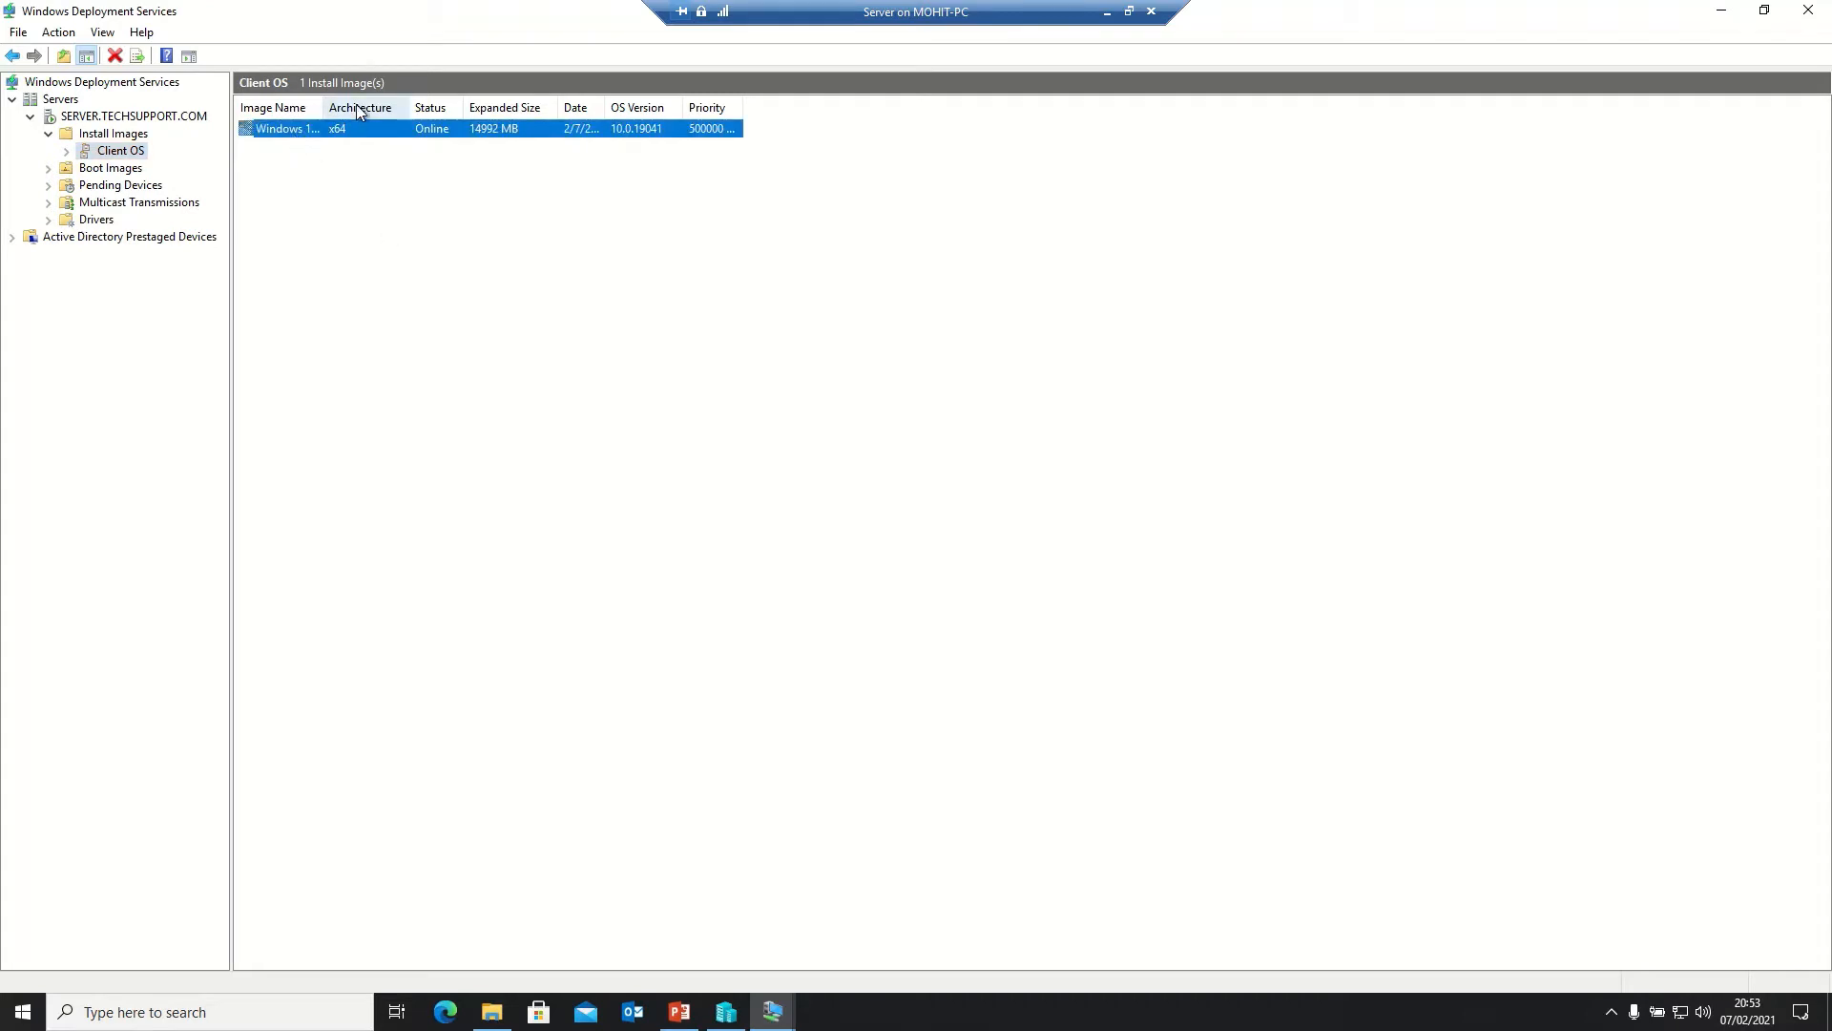
{"action": "left_click_drag", "start_coordinate": [324, 107], "coordinate": [440, 133]}
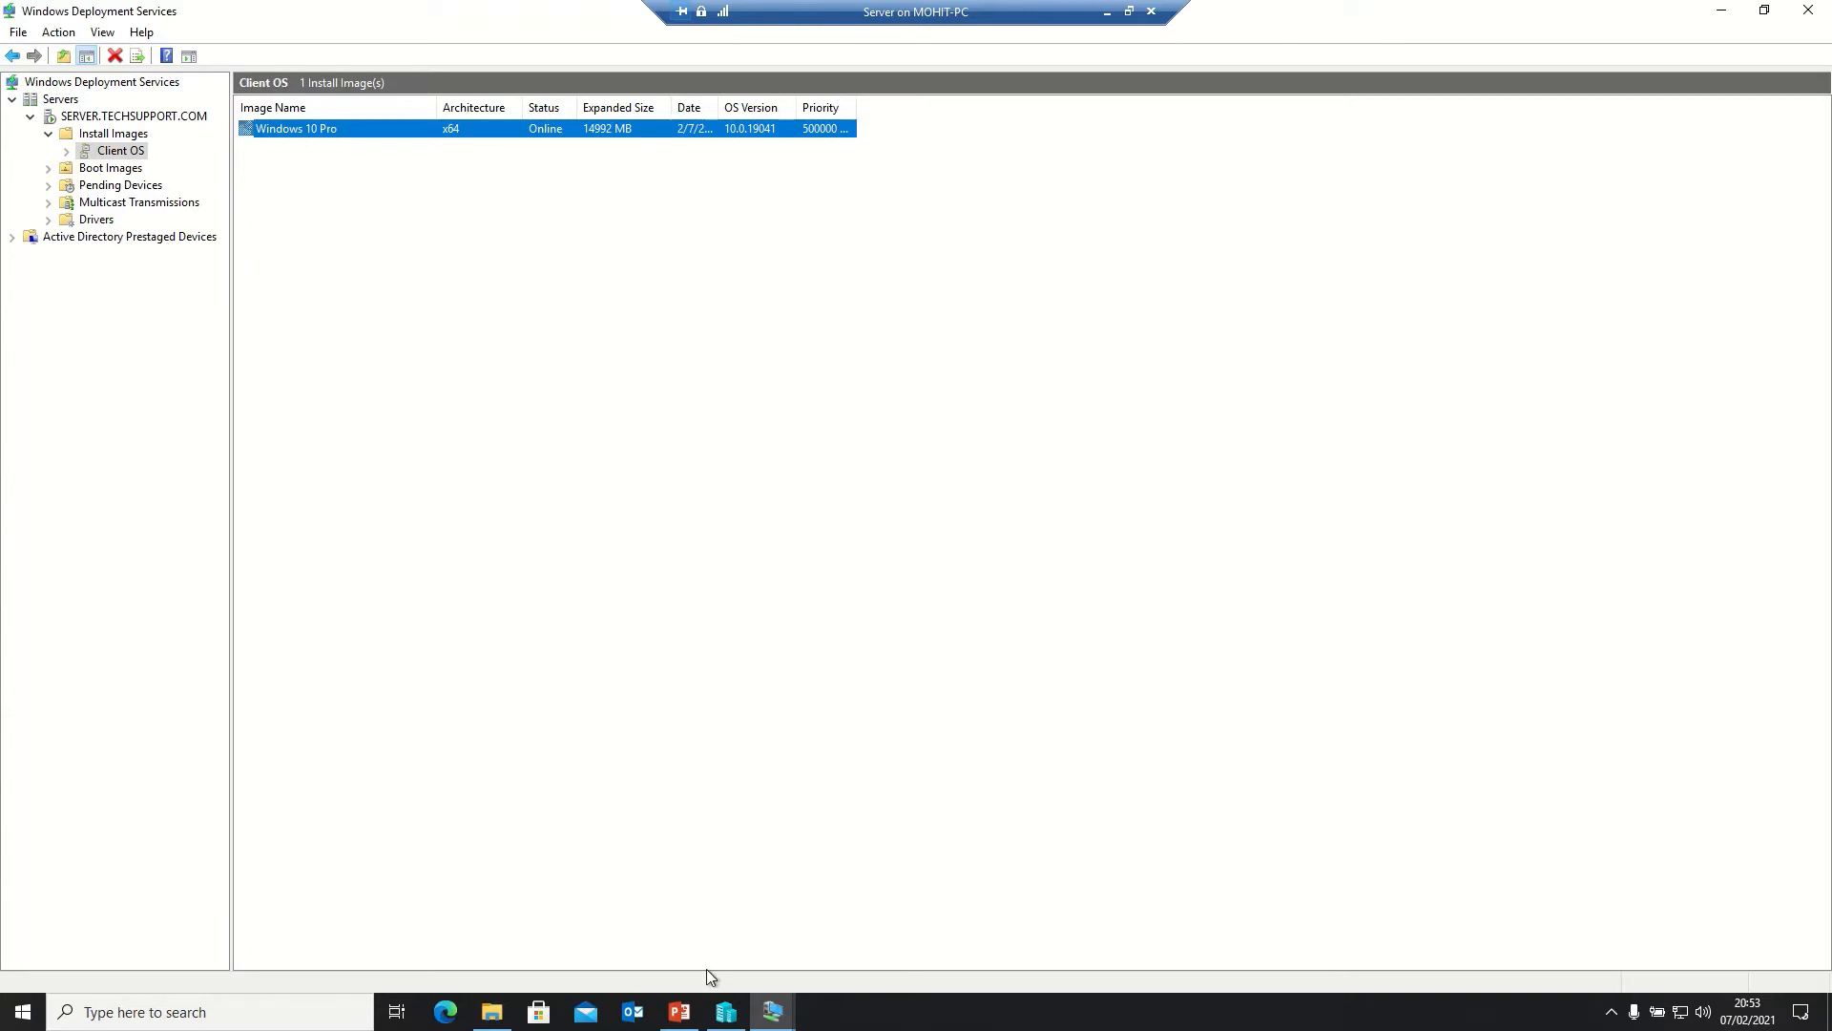
{"action": "left_click", "coordinate": [726, 1012]}
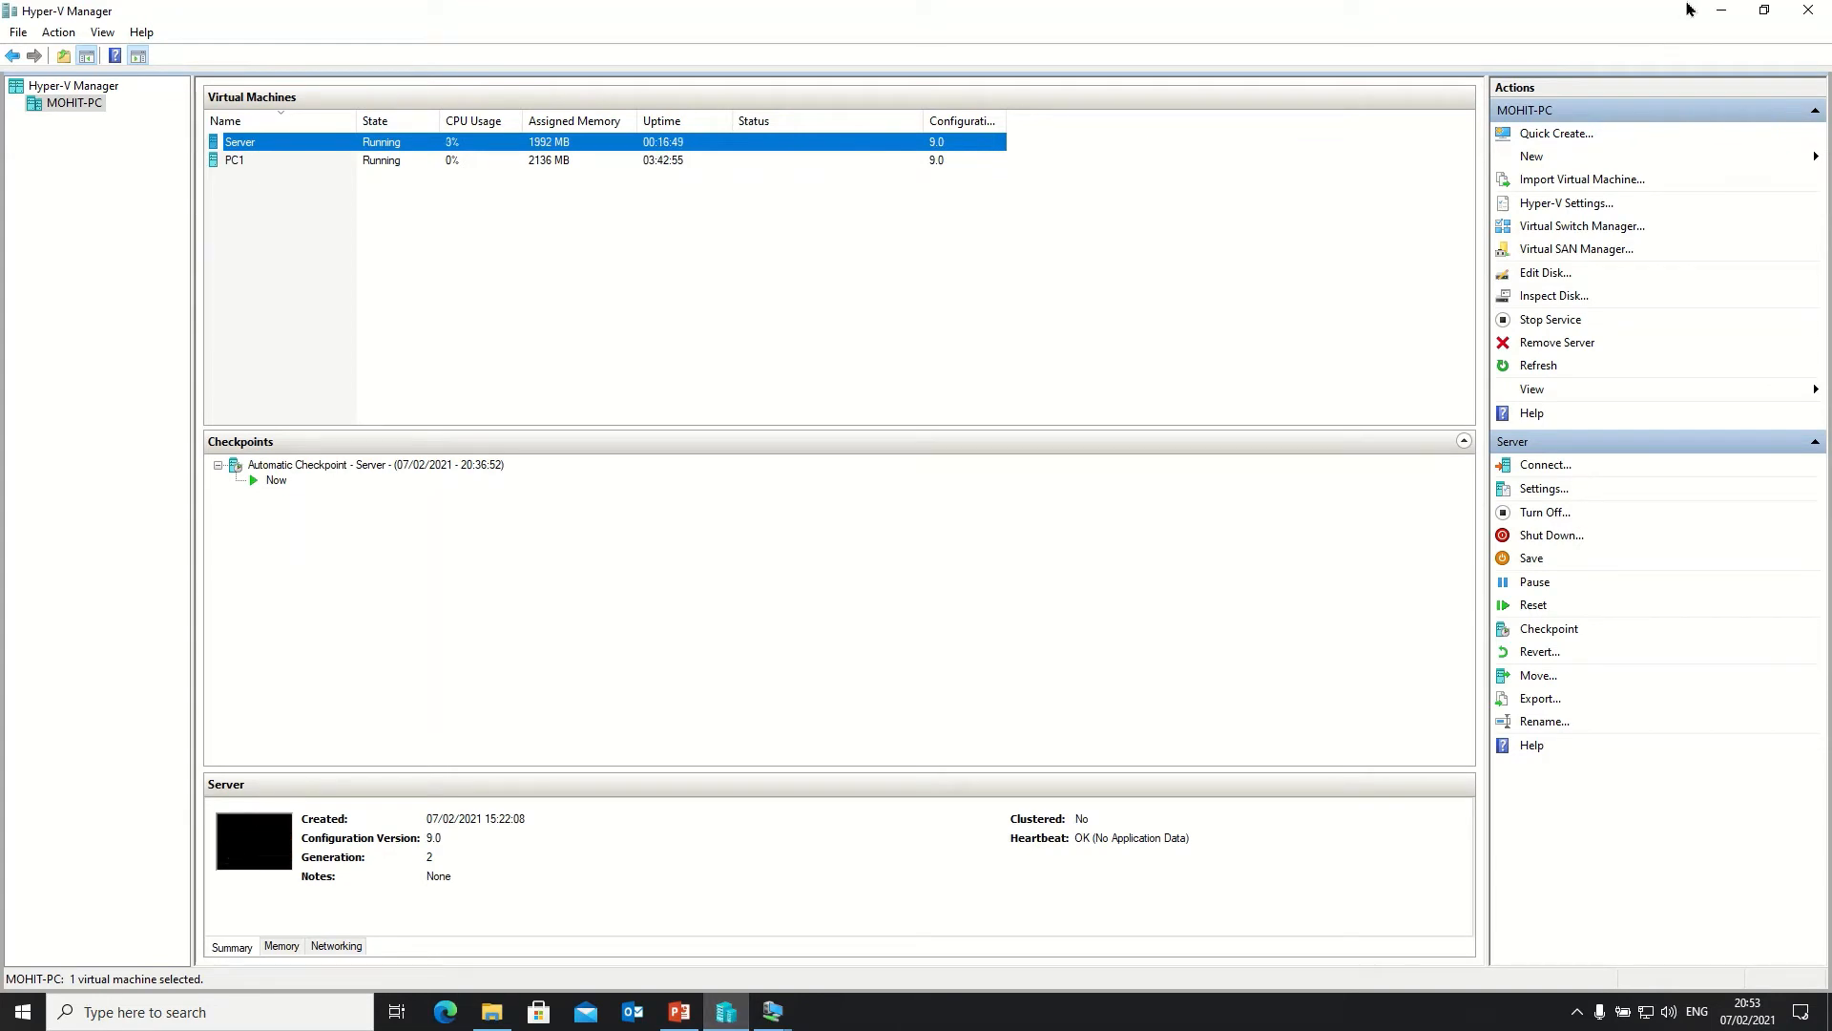
{"action": "left_click", "coordinate": [1722, 10]}
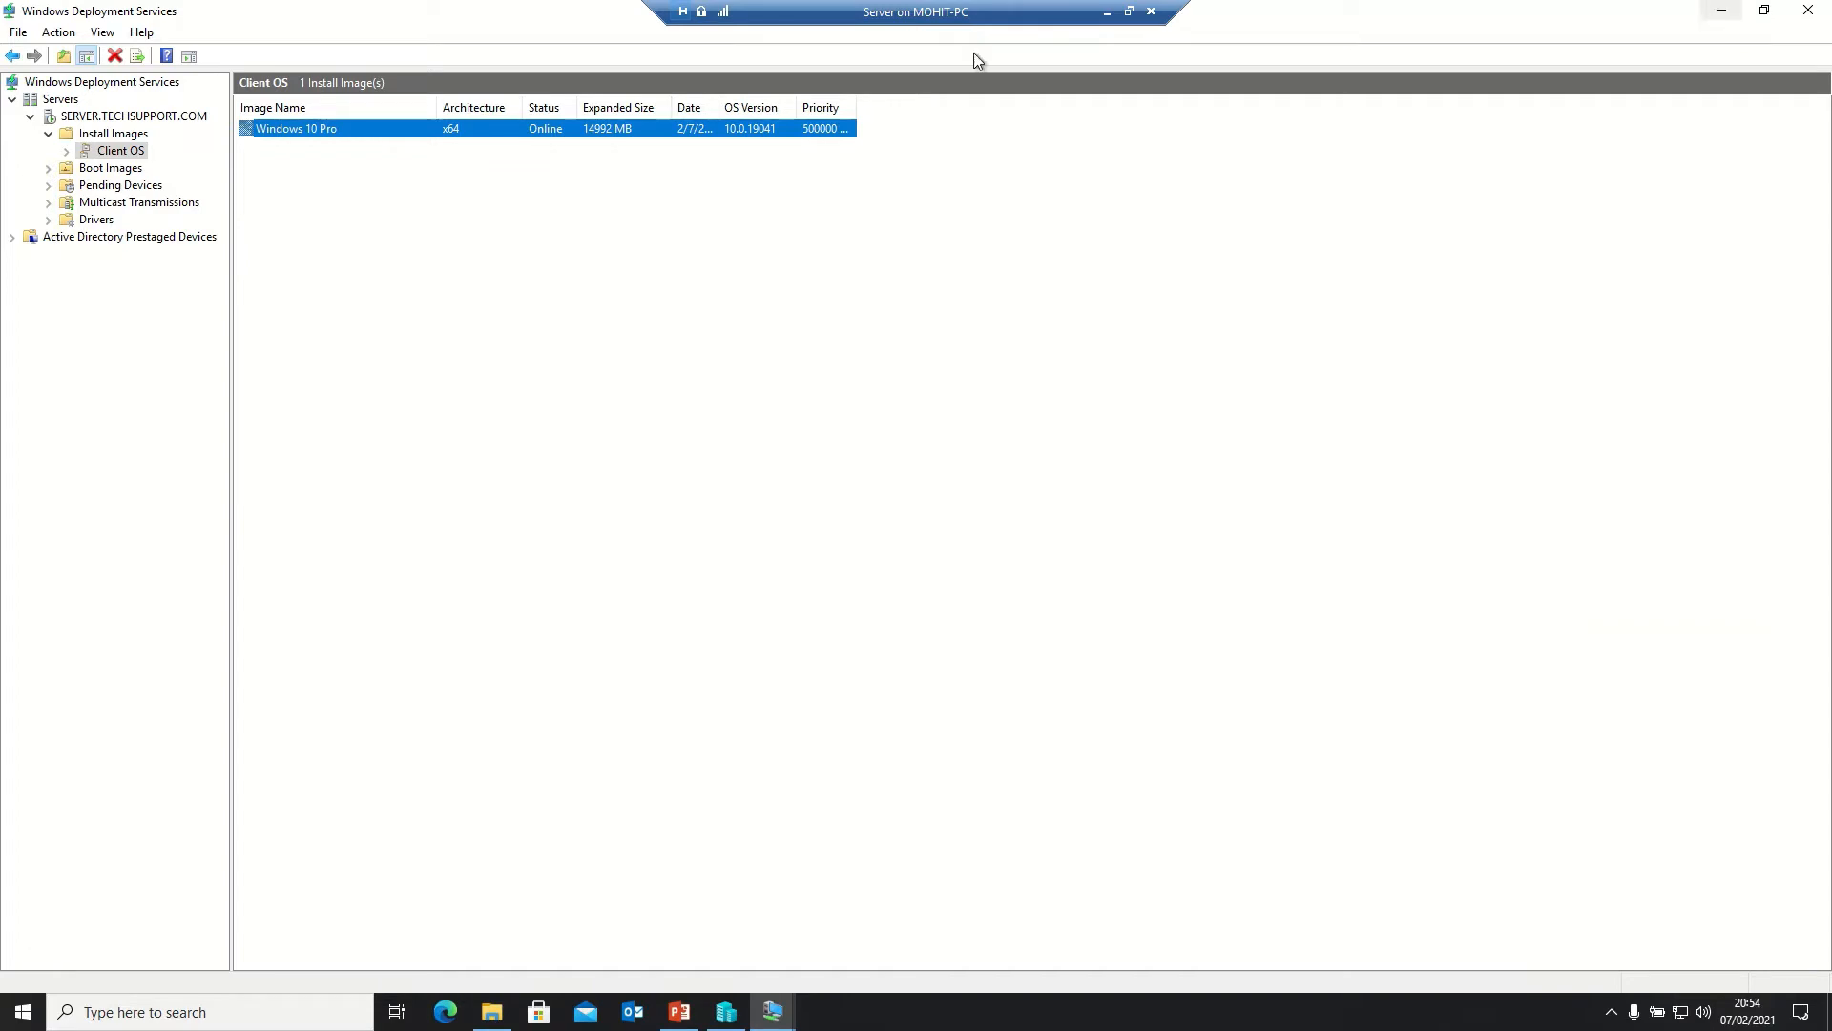
Step: Review the server's Pending Devices and Drivers nodes and the options available for Active Directory Prestaged Devices
{"action": "left_click", "coordinate": [48, 206]}
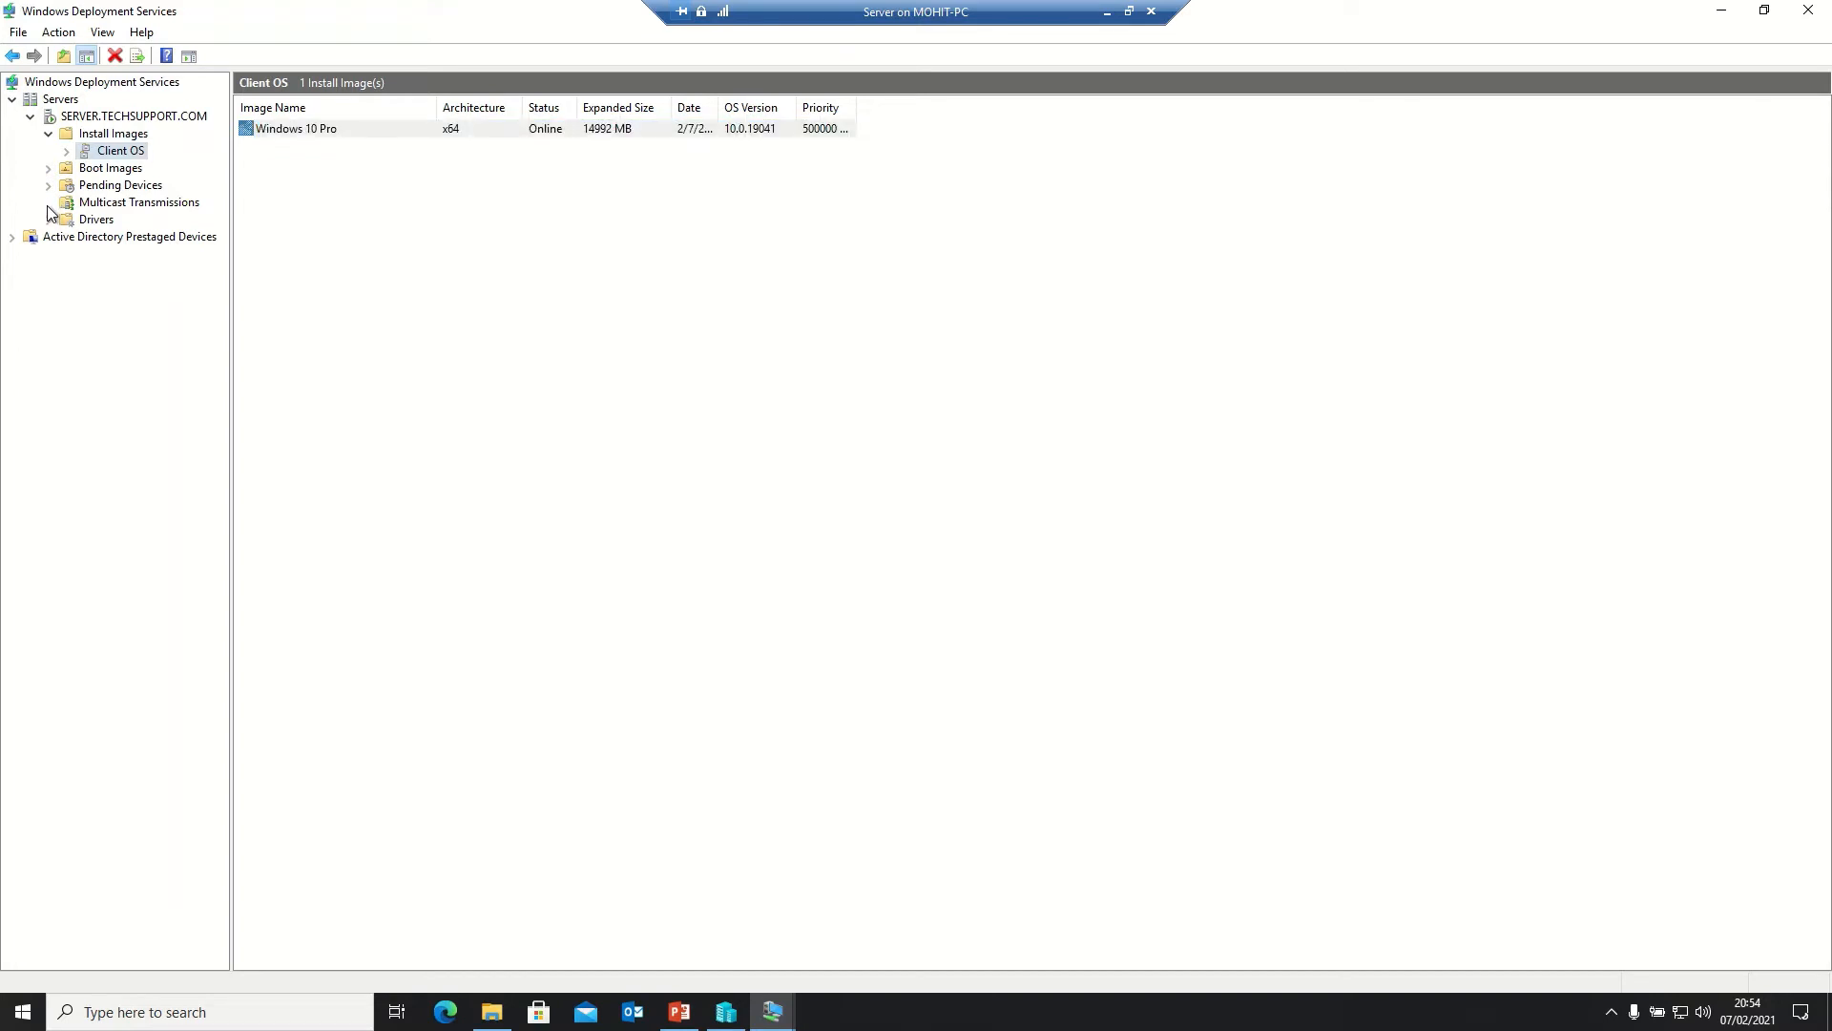
{"action": "left_click", "coordinate": [88, 188]}
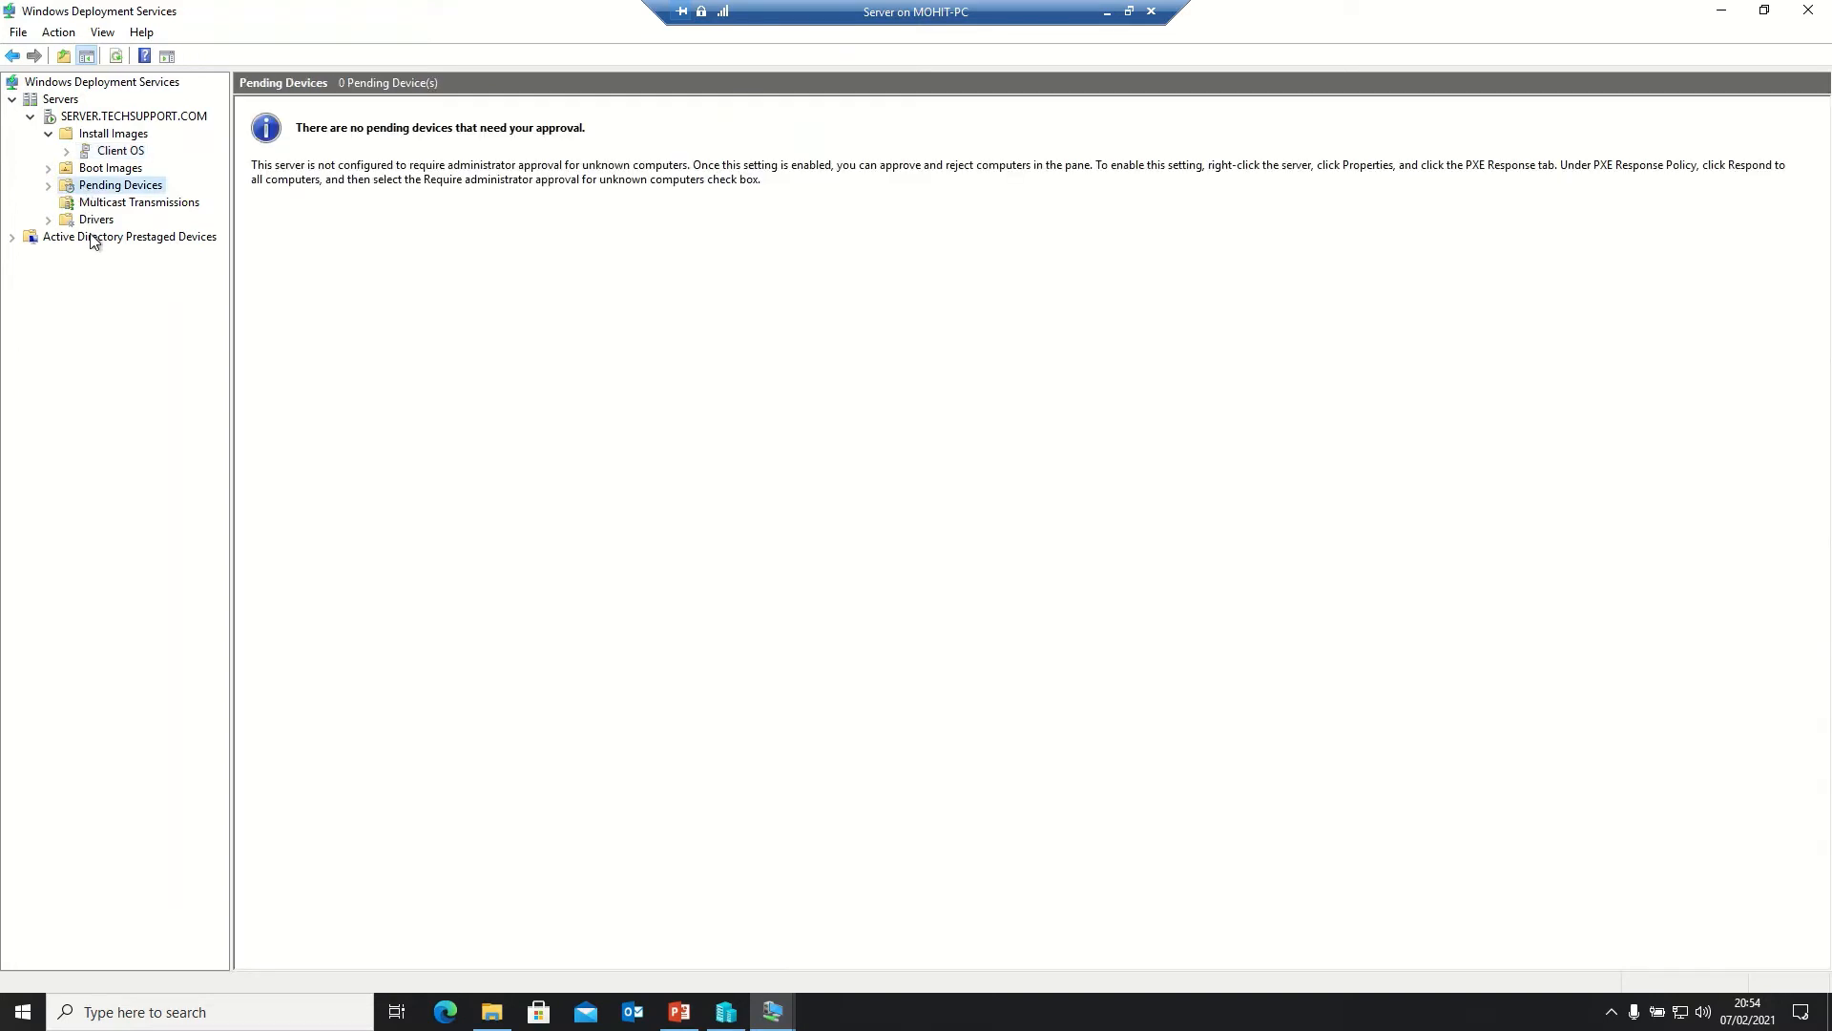
{"action": "left_click", "coordinate": [90, 221]}
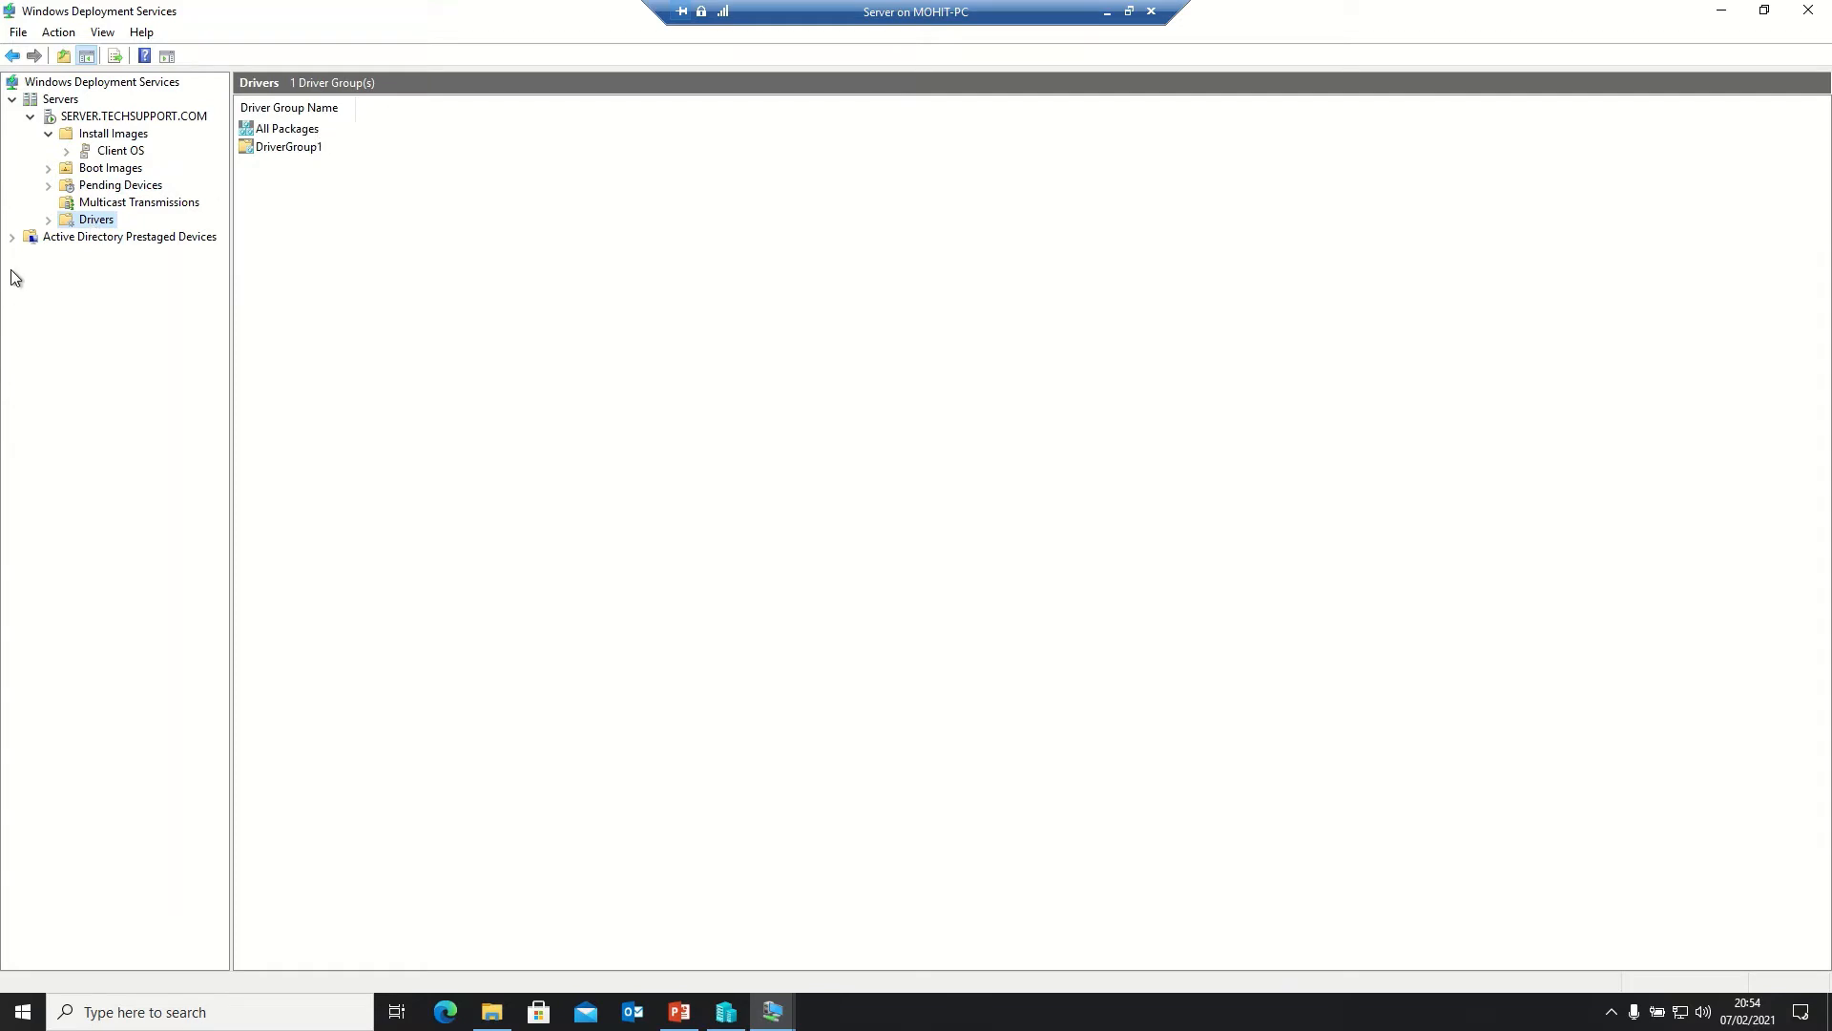
{"action": "left_click", "coordinate": [11, 237]}
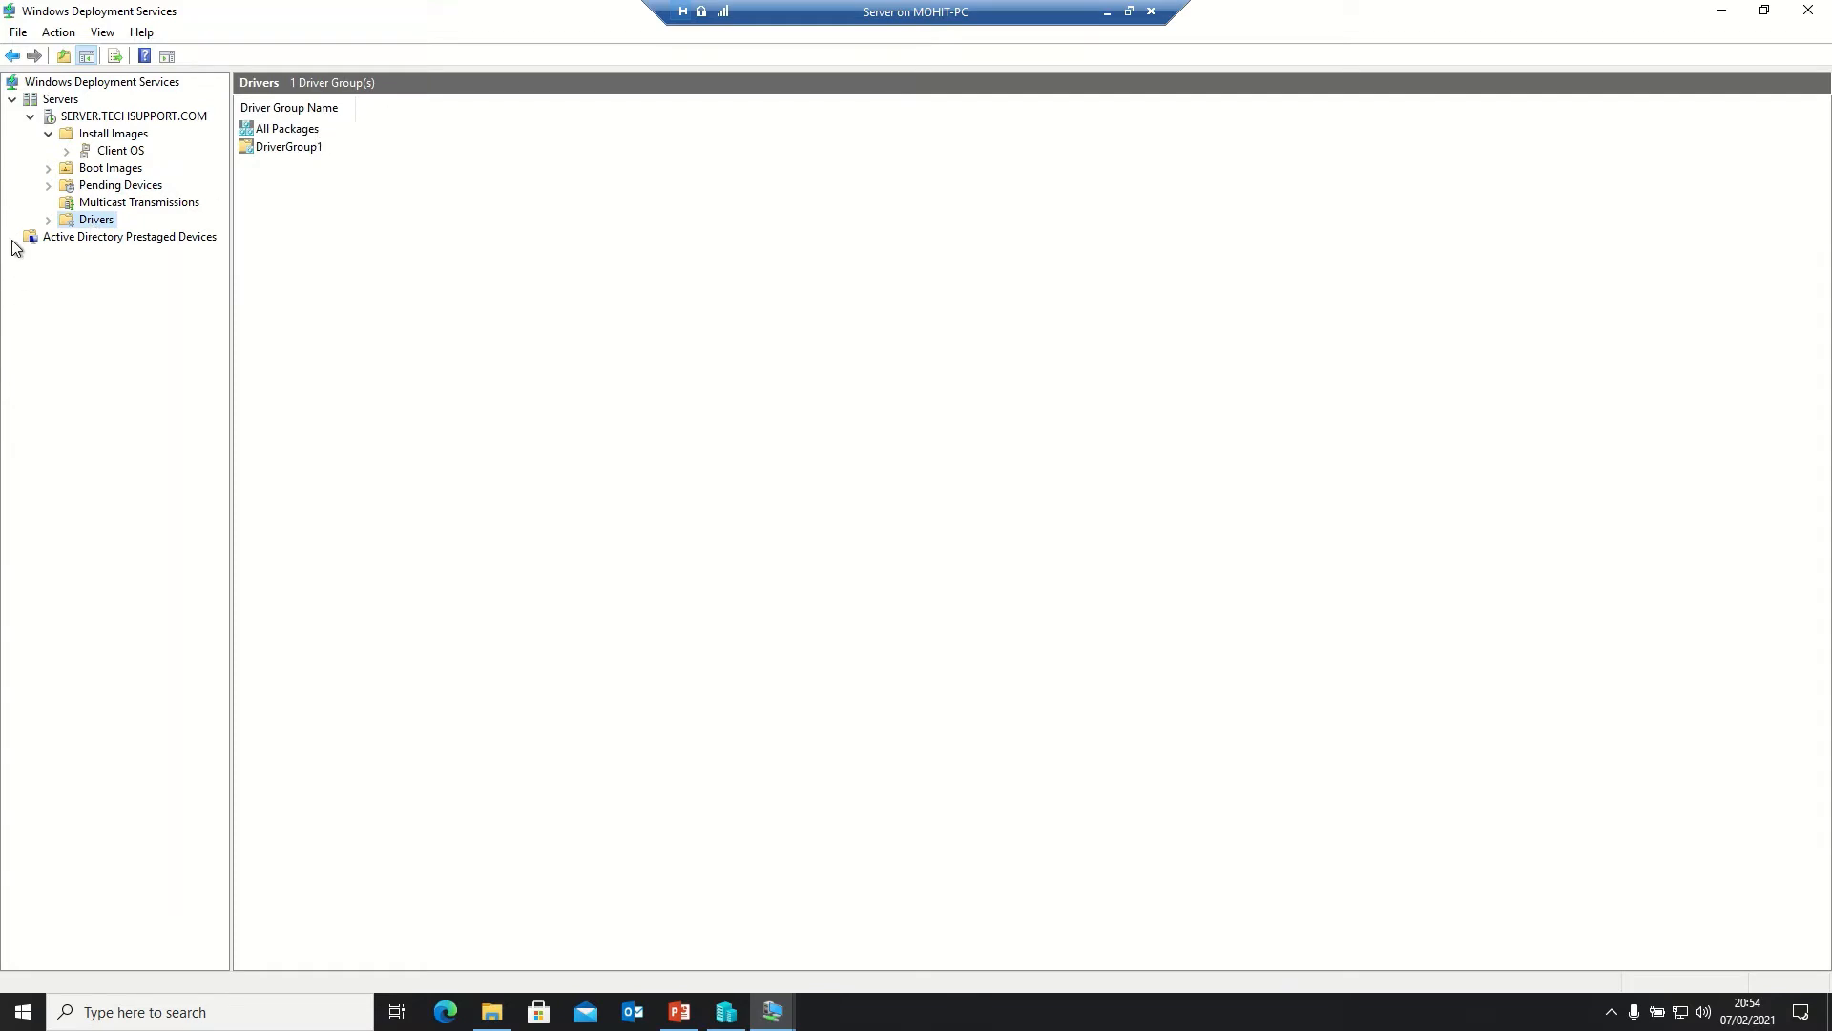
{"action": "left_click", "coordinate": [65, 238]}
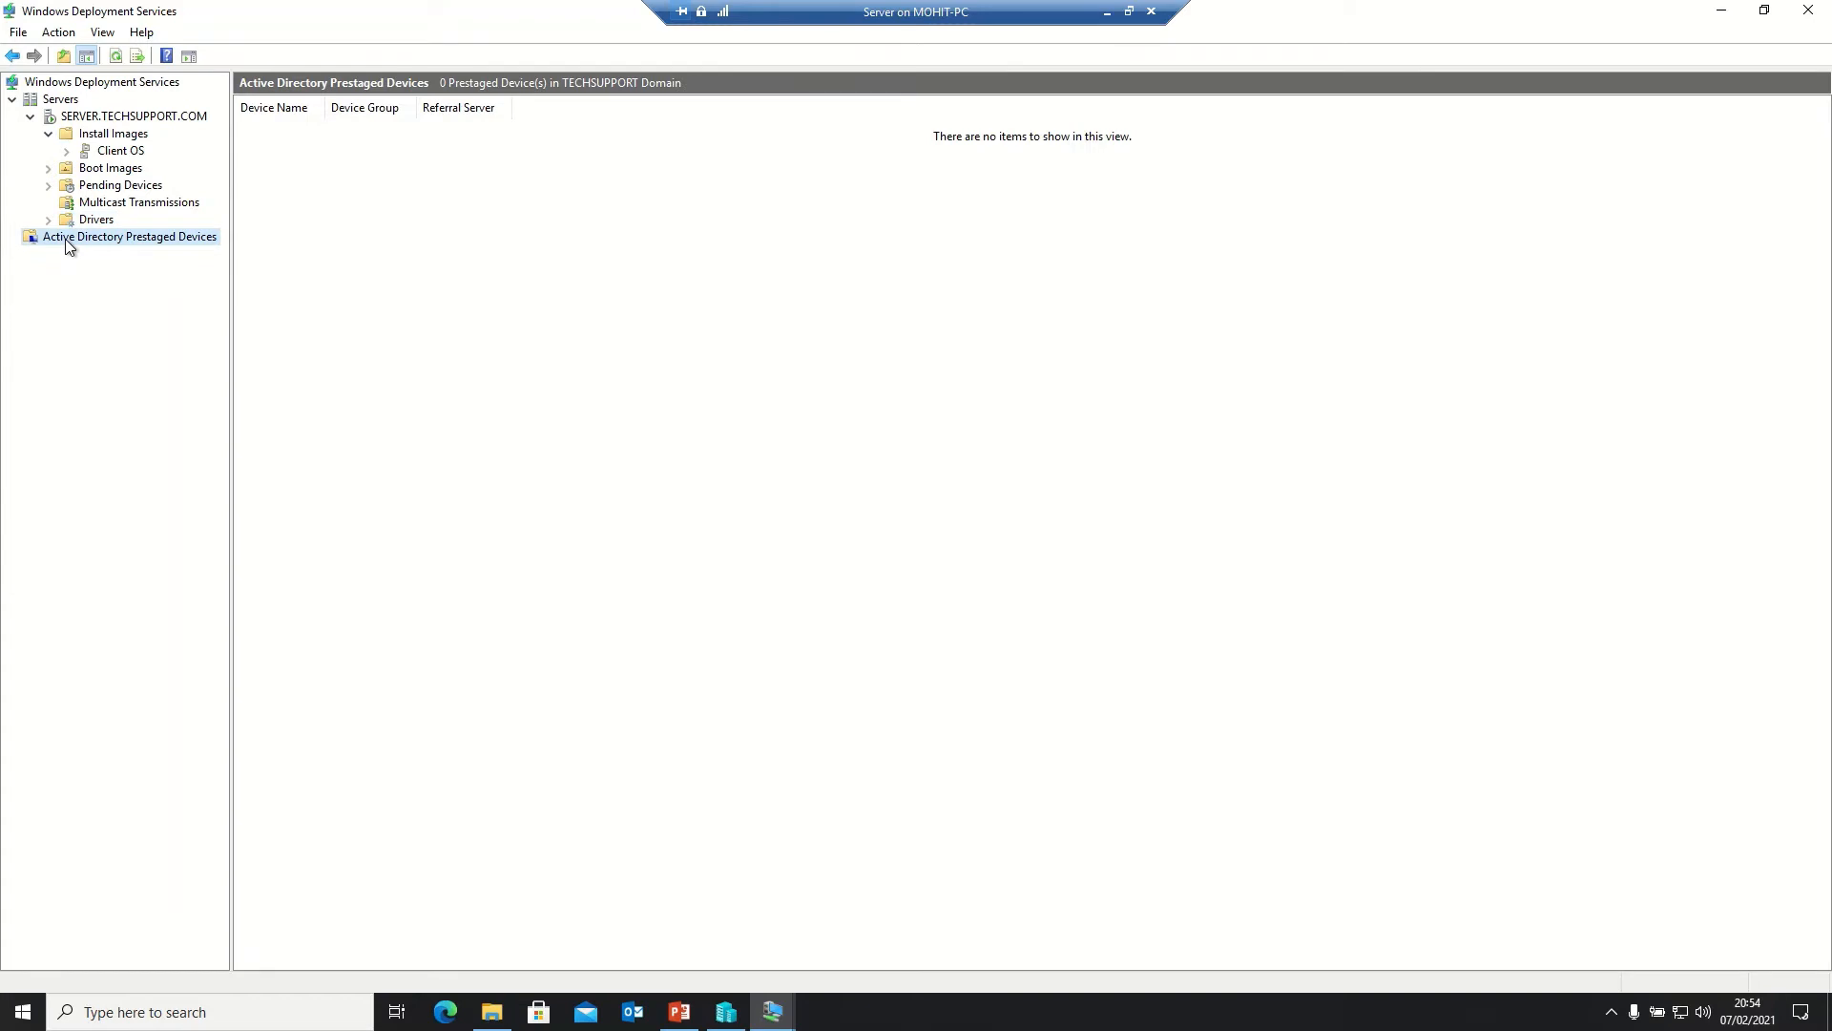
{"action": "right_click", "coordinate": [66, 239]}
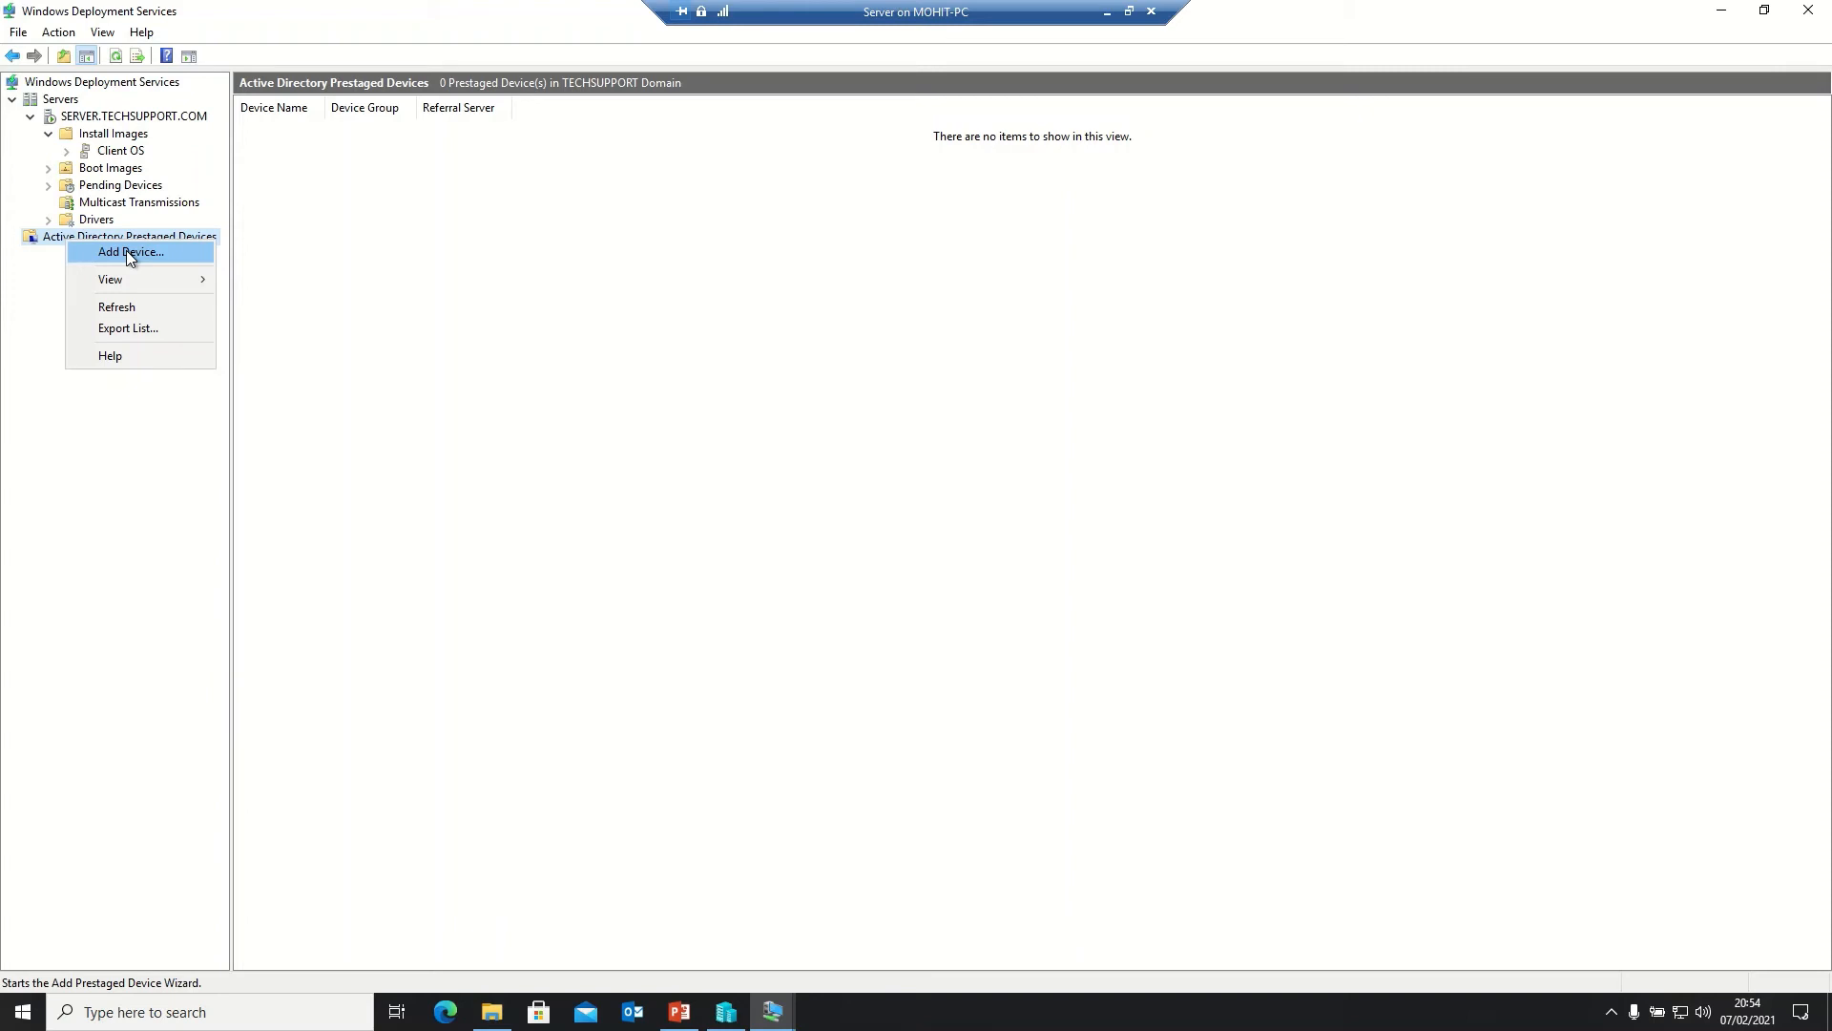
{"action": "left_click", "coordinate": [708, 239]}
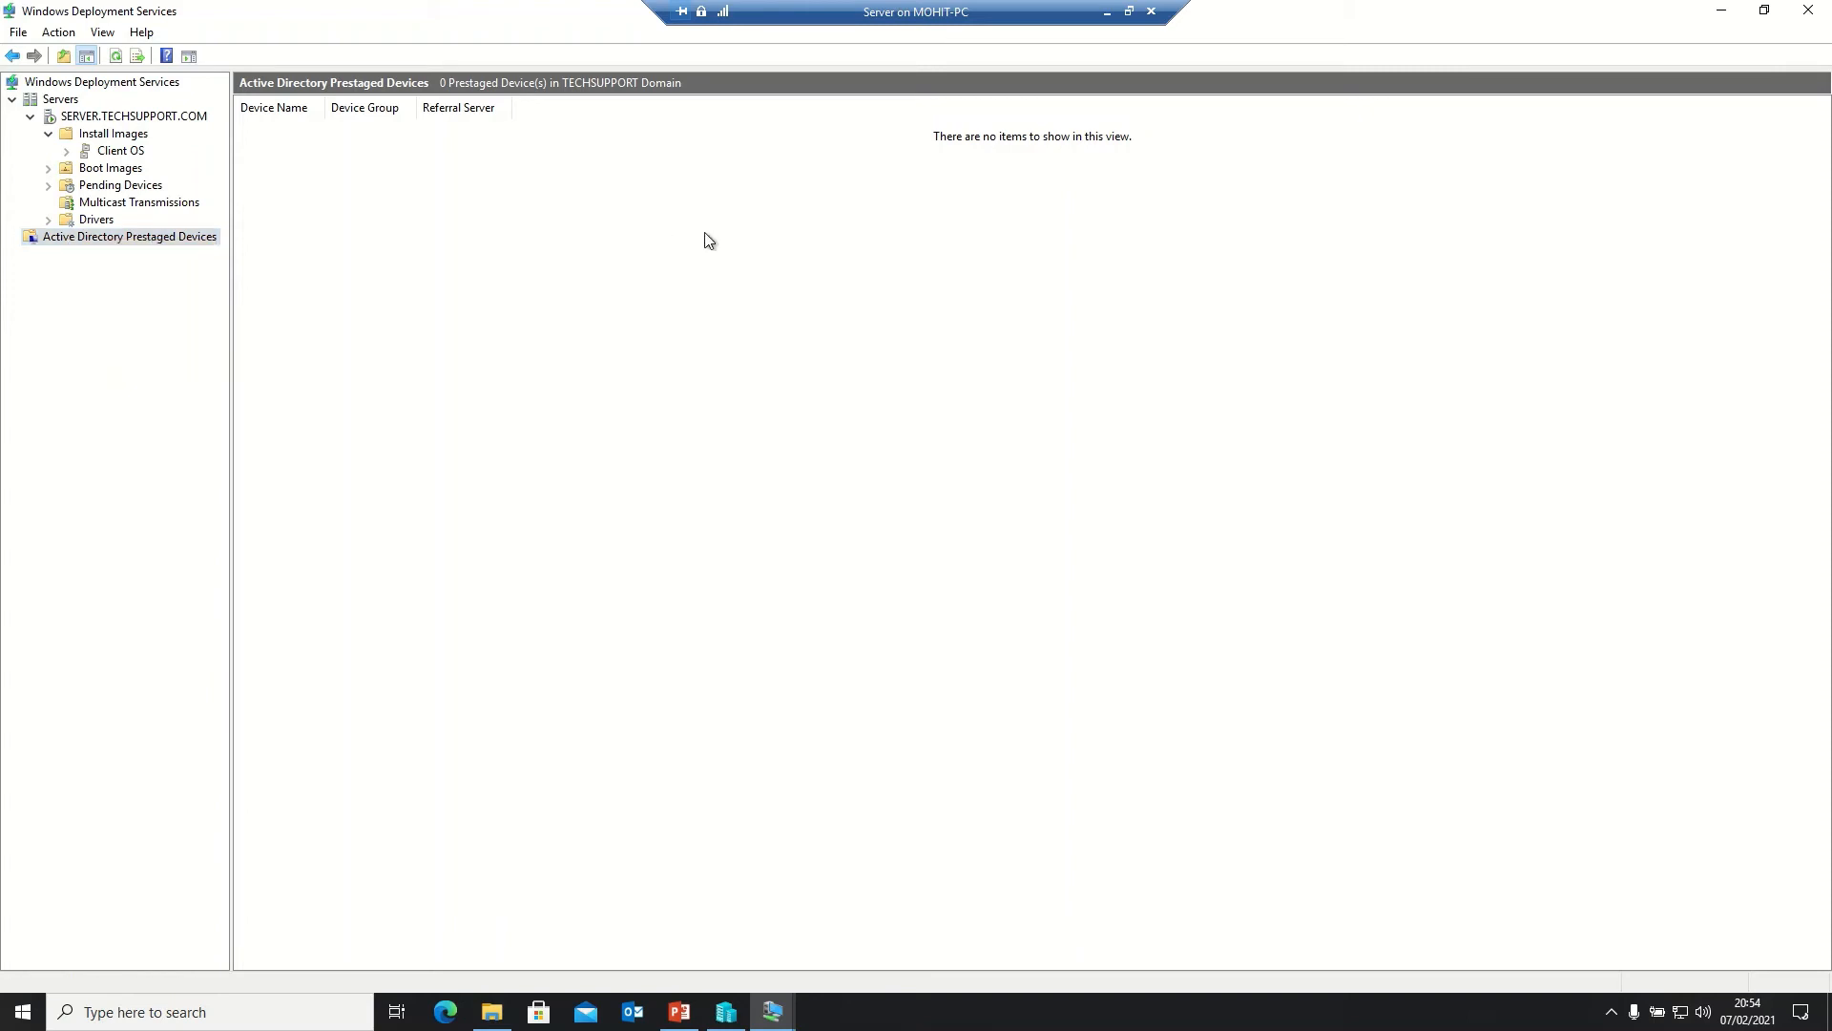